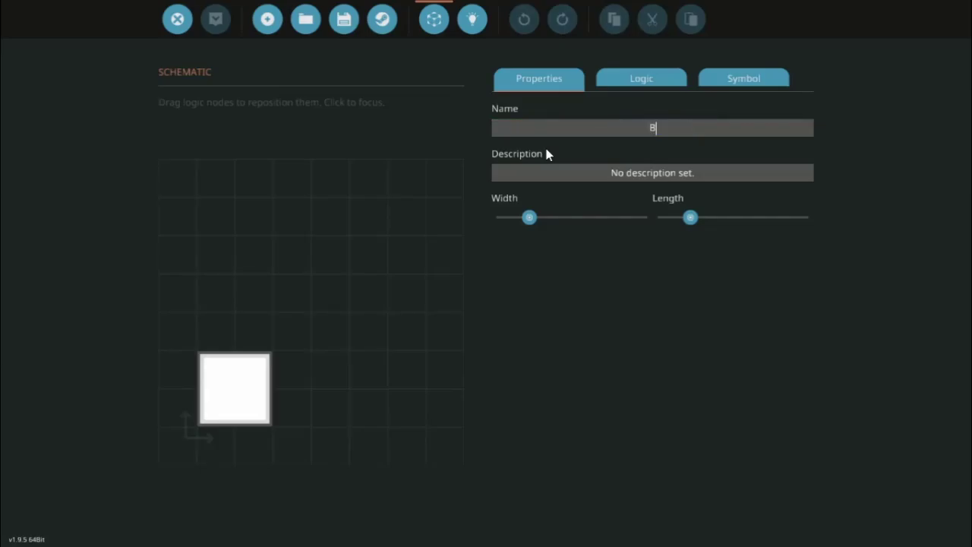
Add a logic node to the microcontroller and set its type to composite input.
{"action": "left_click_drag", "start_coordinate": [681, 130], "coordinate": [624, 138]}
{"action": "left_click", "coordinate": [648, 85]}
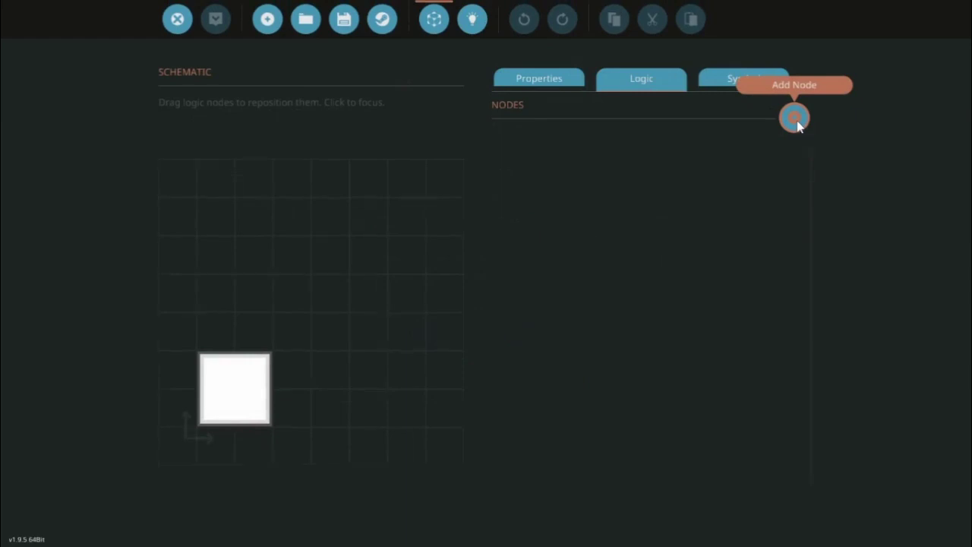
{"action": "left_click", "coordinate": [794, 119]}
{"action": "left_click", "coordinate": [583, 160]}
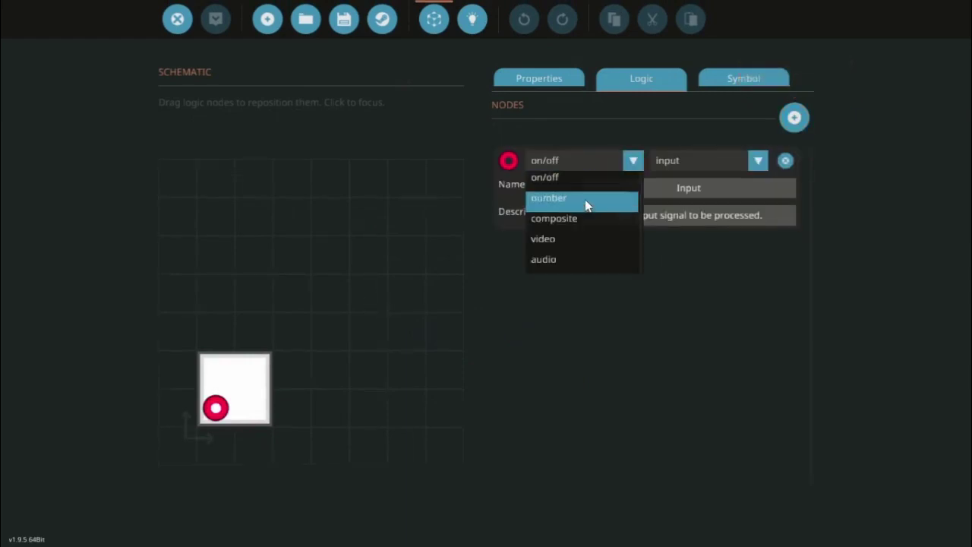
{"action": "left_click", "coordinate": [627, 216]}
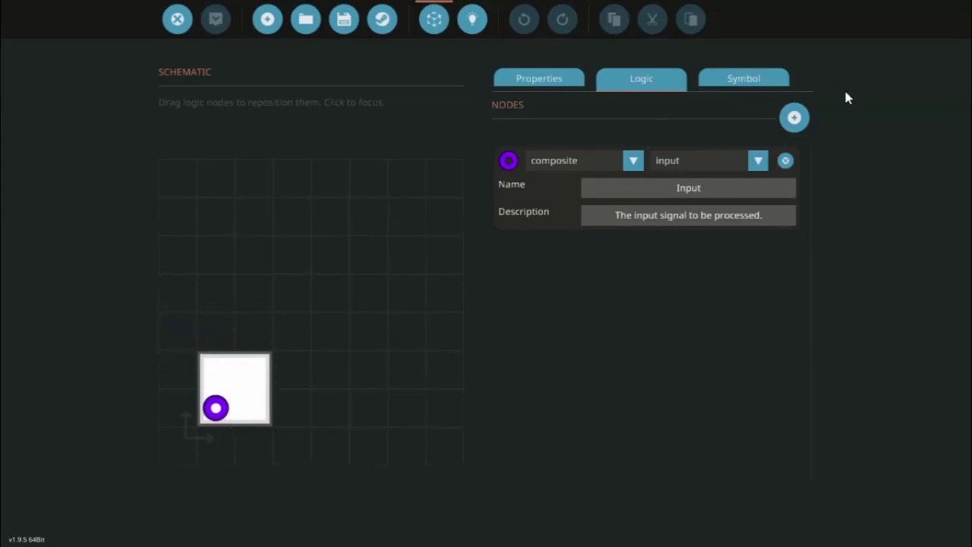
Add a second node above the composite input and set it as a number output.
{"action": "left_click", "coordinate": [794, 118]}
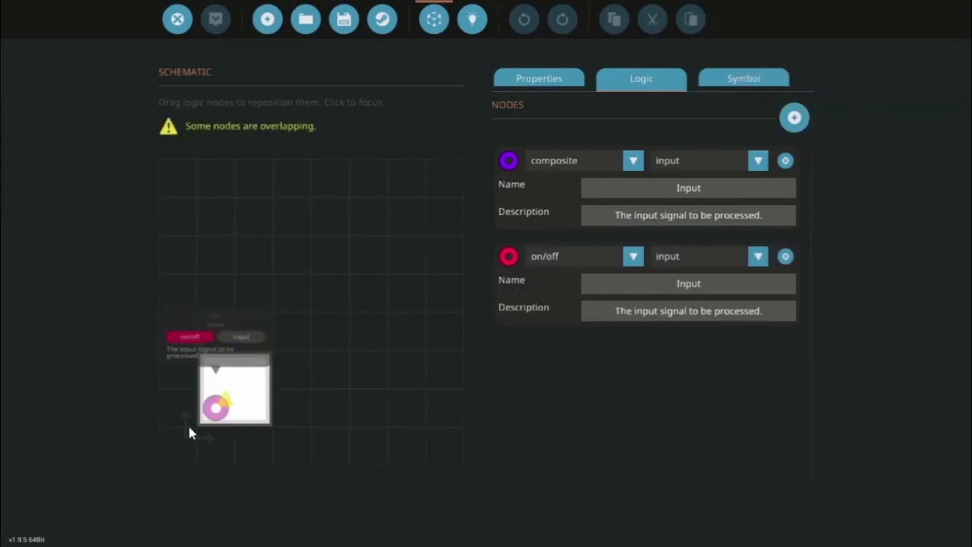
{"action": "left_click", "coordinate": [564, 256]}
{"action": "left_click", "coordinate": [562, 294]}
{"action": "left_click", "coordinate": [695, 256]}
{"action": "left_click", "coordinate": [699, 293]}
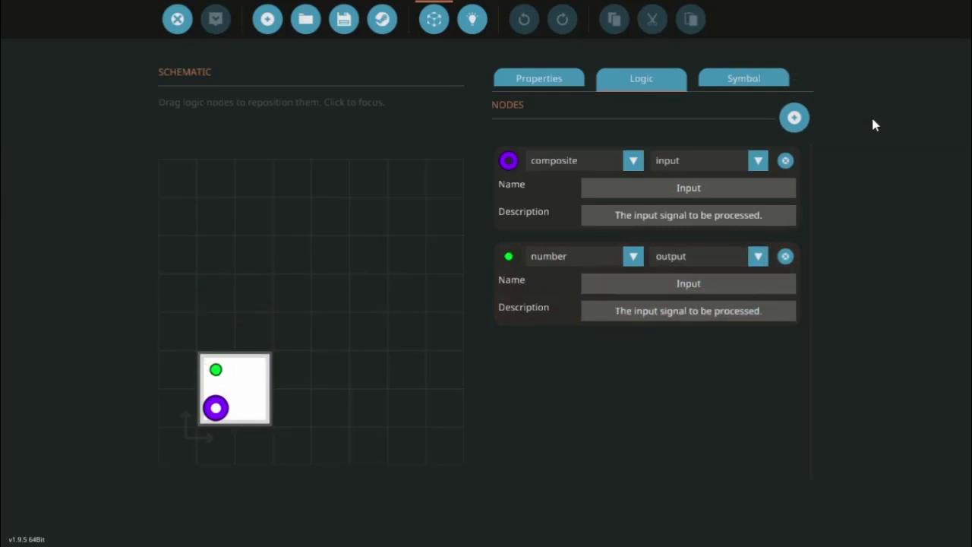
Add a third node beside the composite input and set it as a number output.
{"action": "left_click", "coordinate": [794, 117]}
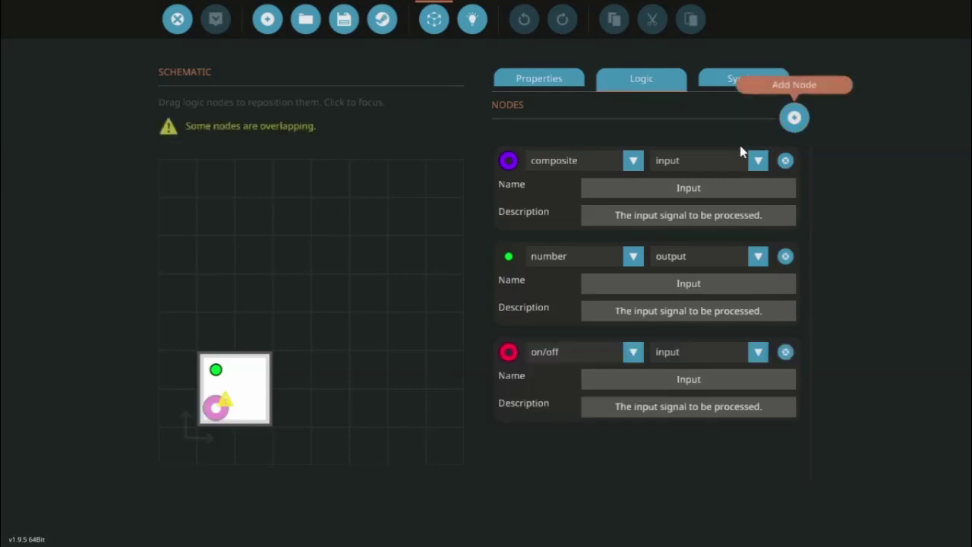
{"action": "left_click", "coordinate": [589, 351]}
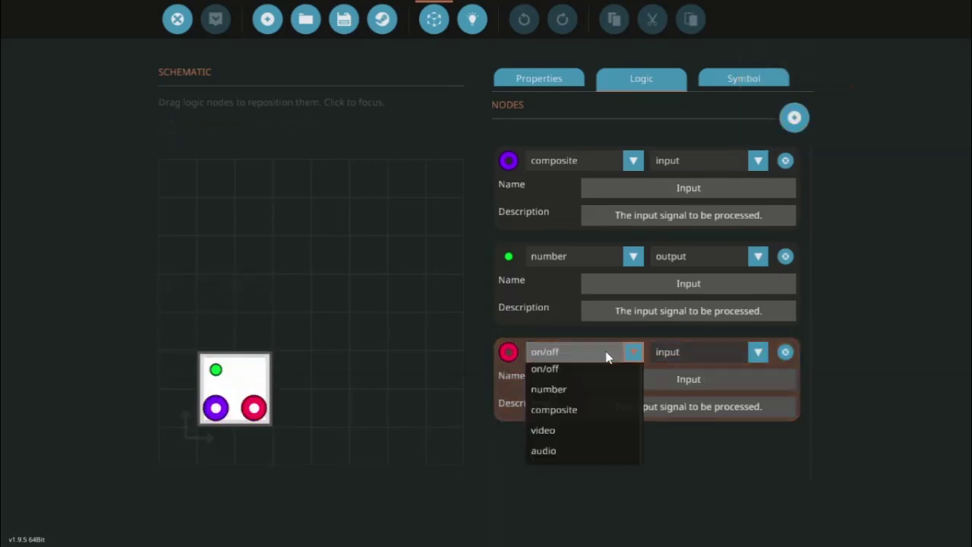
{"action": "left_click", "coordinate": [585, 395]}
{"action": "left_click", "coordinate": [699, 353]}
{"action": "left_click", "coordinate": [697, 392]}
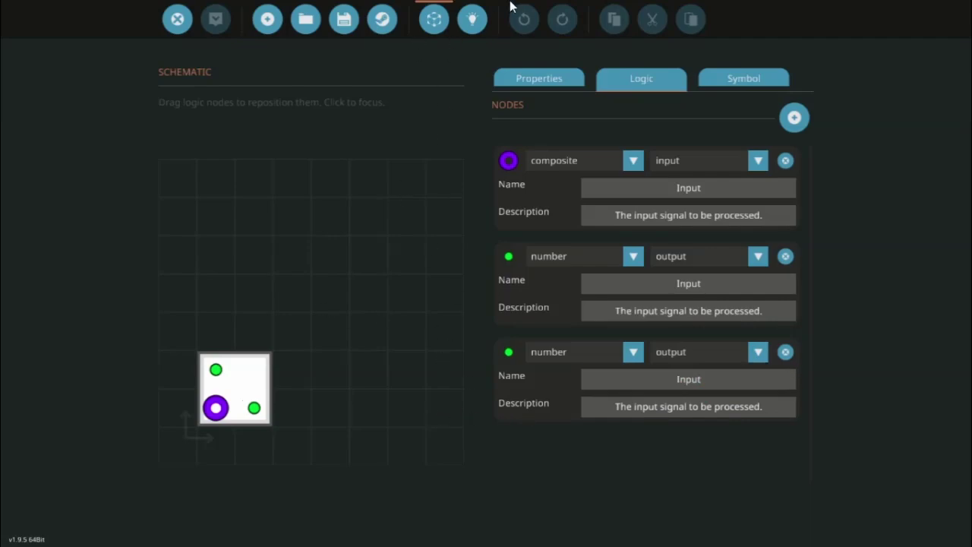
Open the logic editor and spread the nodes out, with the composite input well apart from the two number outputs.
{"action": "left_click", "coordinate": [473, 23]}
{"action": "left_click_drag", "start_coordinate": [263, 149], "coordinate": [537, 357]}
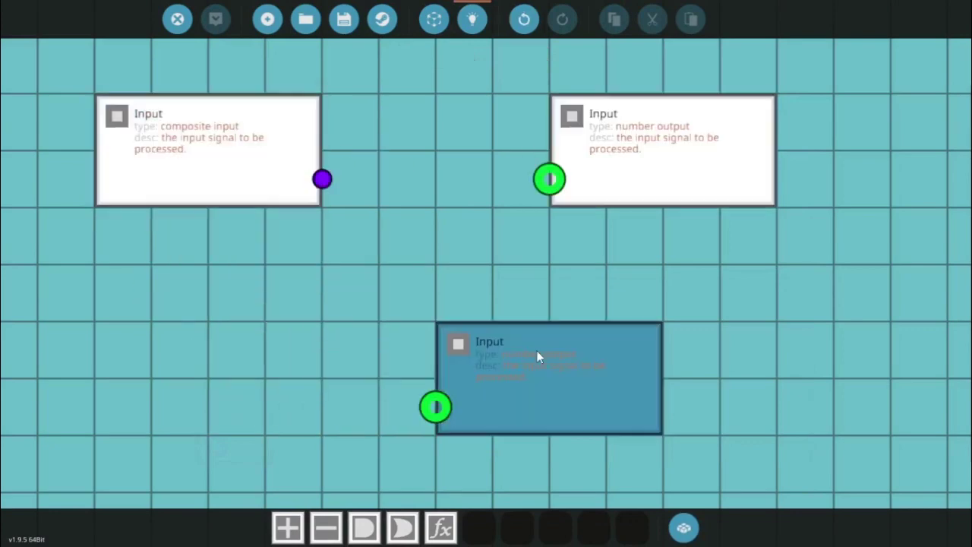
{"action": "scroll", "coordinate": [427, 198], "scroll_direction": "down", "scroll_amount": 5}
{"action": "left_click_drag", "start_coordinate": [497, 200], "coordinate": [701, 190]}
{"action": "left_click_drag", "start_coordinate": [571, 213], "coordinate": [365, 214]}
{"action": "left_click_drag", "start_coordinate": [748, 296], "coordinate": [810, 299]}
Find the Composite Read (number) gate and place it next to the composite input node.
{"action": "key", "text": "Tab"}
{"action": "type", "text": "re"}
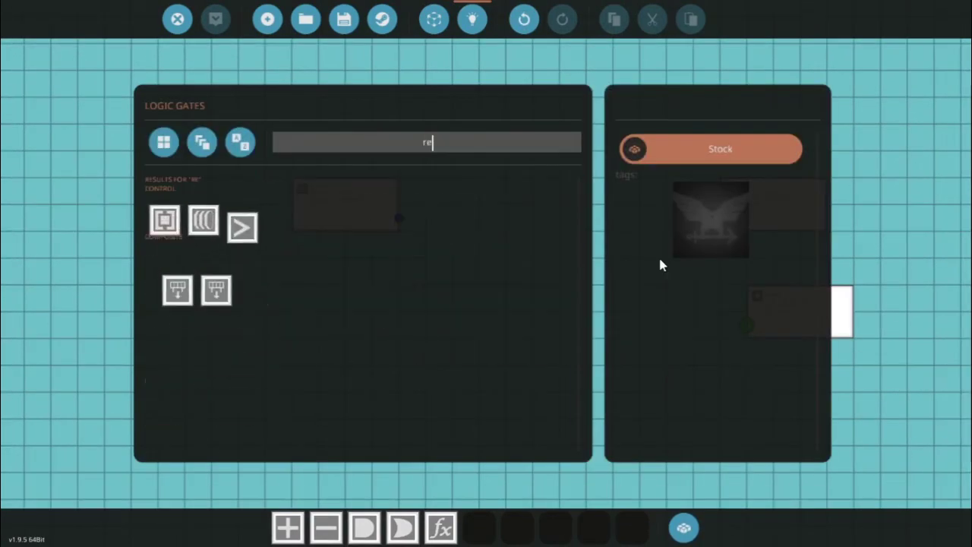
{"action": "type", "text": "ad"}
{"action": "left_click", "coordinate": [202, 215]}
{"action": "left_click", "coordinate": [441, 218]}
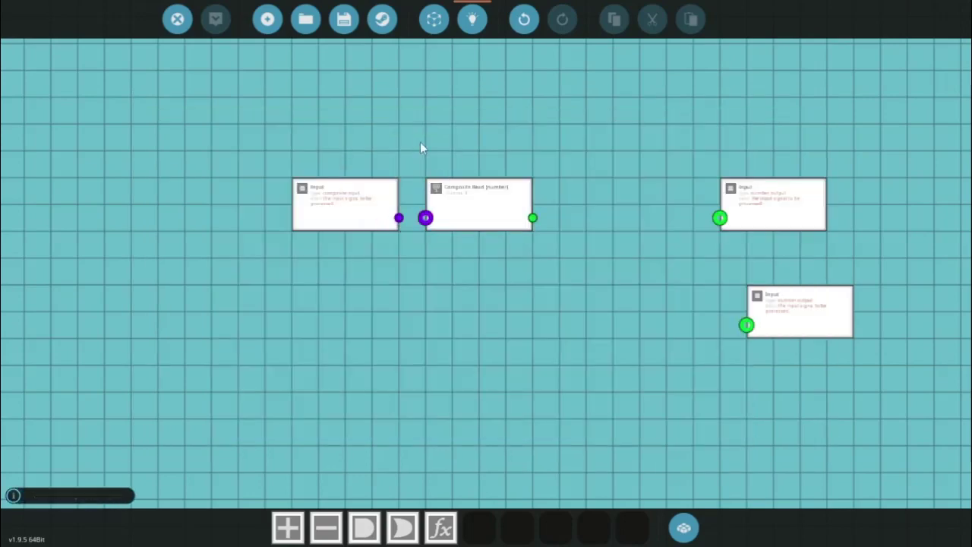
Duplicate the Composite Read (number) gate twice, stack the copies beneath it, and wire the composite input to all three.
{"action": "left_click_drag", "start_coordinate": [419, 146], "coordinate": [569, 267]}
{"action": "key", "text": "ctrl+c"}
{"action": "key", "text": "ctrl+v"}
{"action": "key", "text": "ctrl+v"}
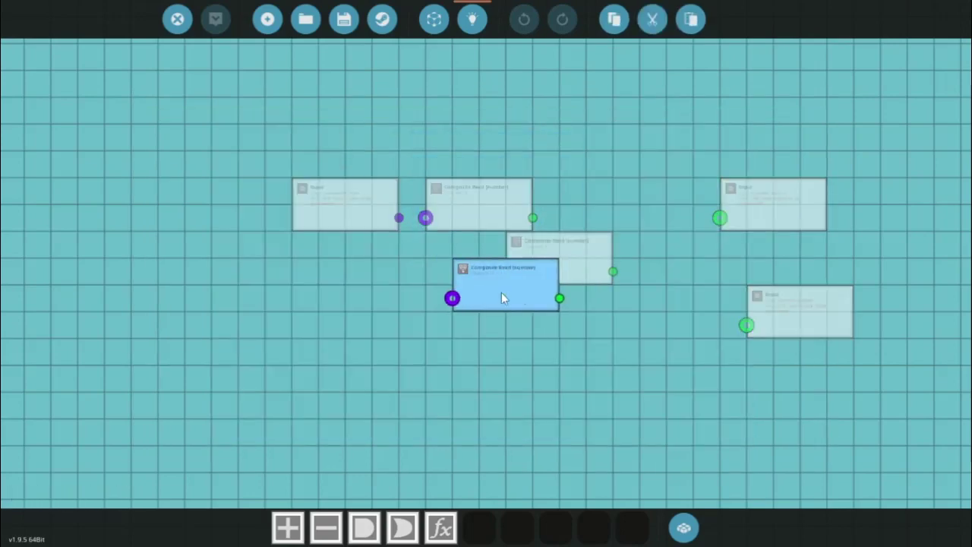
{"action": "left_click_drag", "start_coordinate": [501, 298], "coordinate": [474, 322]}
{"action": "left_click_drag", "start_coordinate": [557, 275], "coordinate": [477, 276]}
{"action": "left_click_drag", "start_coordinate": [399, 217], "coordinate": [425, 325]}
Set the second Composite Read gate to channel 2 and the third to channel 3.
{"action": "left_click", "coordinate": [470, 262]}
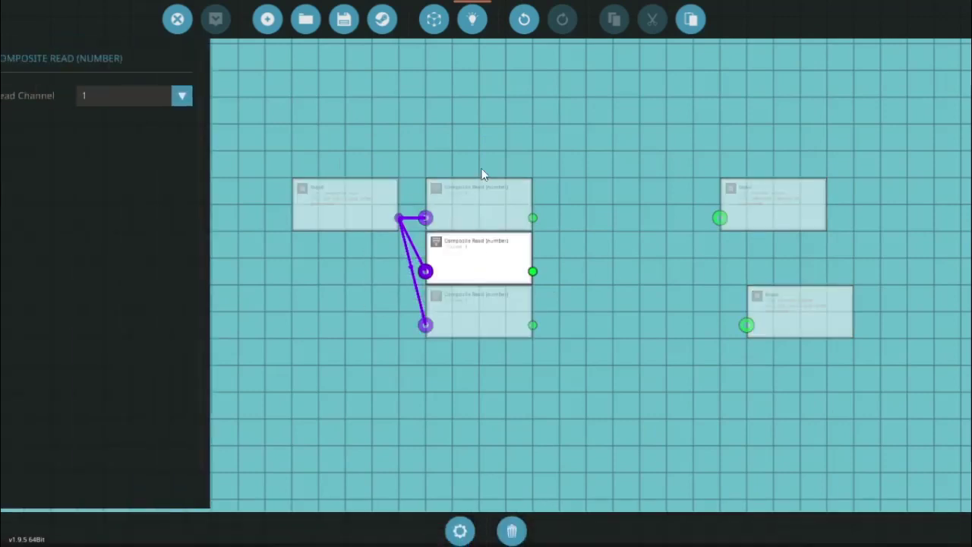
{"action": "left_click", "coordinate": [138, 99]}
{"action": "left_click", "coordinate": [126, 157]}
{"action": "left_click", "coordinate": [465, 326]}
{"action": "left_click", "coordinate": [126, 95]}
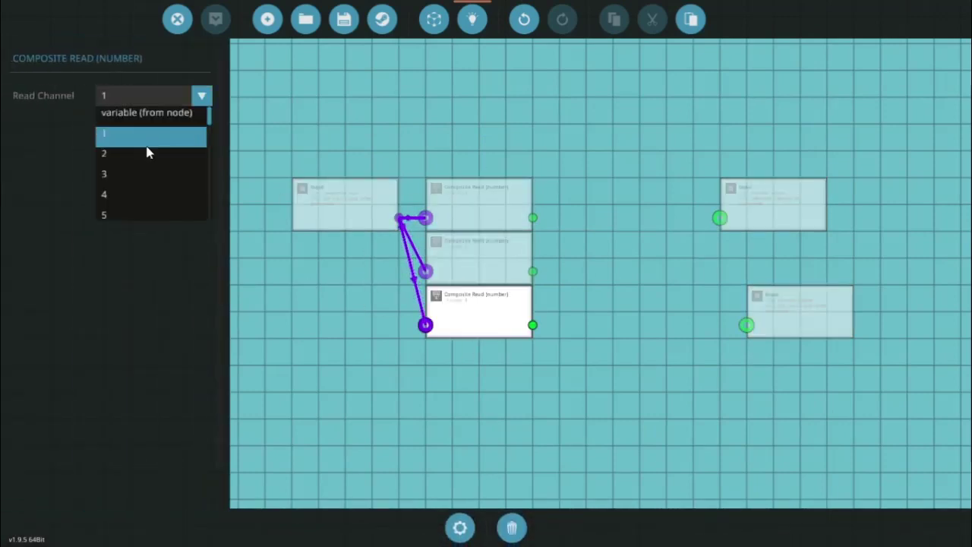
{"action": "left_click", "coordinate": [134, 176]}
{"action": "left_click", "coordinate": [549, 152]}
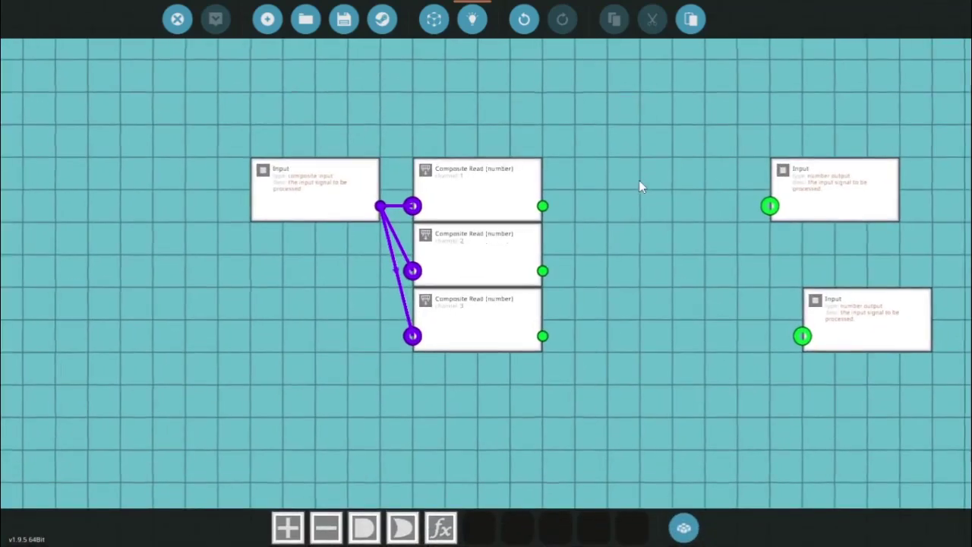
Find the Delta gate and place it beside the channel 1 Composite Read gate.
{"action": "scroll", "coordinate": [638, 180], "scroll_direction": "up", "scroll_amount": 2}
{"action": "scroll", "coordinate": [662, 168], "scroll_direction": "down", "scroll_amount": 3}
{"action": "left_click_drag", "start_coordinate": [662, 169], "coordinate": [451, 149]}
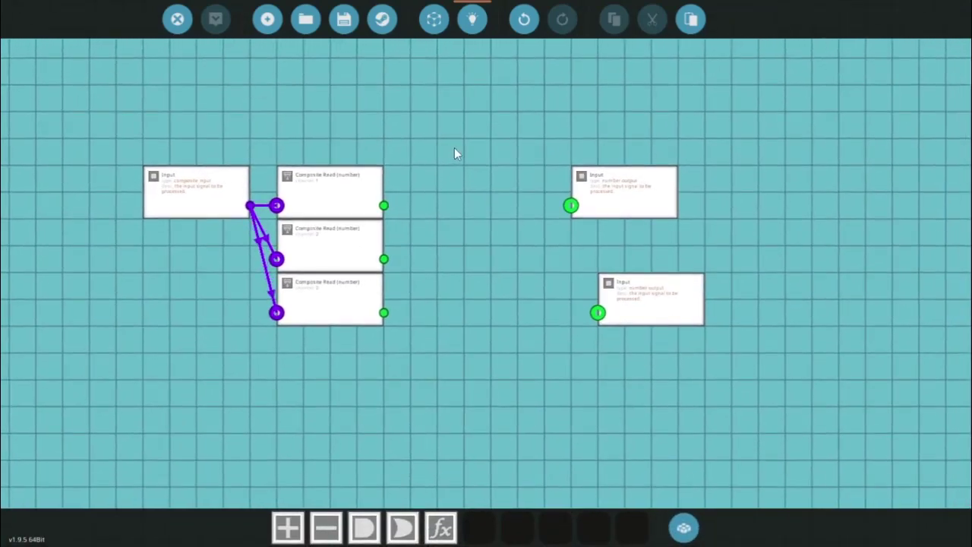
{"action": "key", "text": "Tab"}
{"action": "type", "text": "del"}
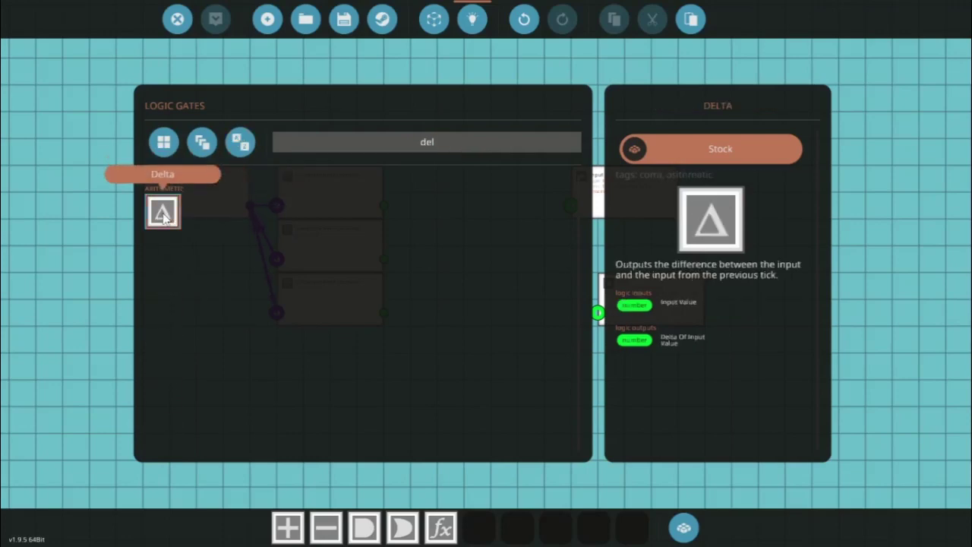
{"action": "left_click", "coordinate": [164, 214]}
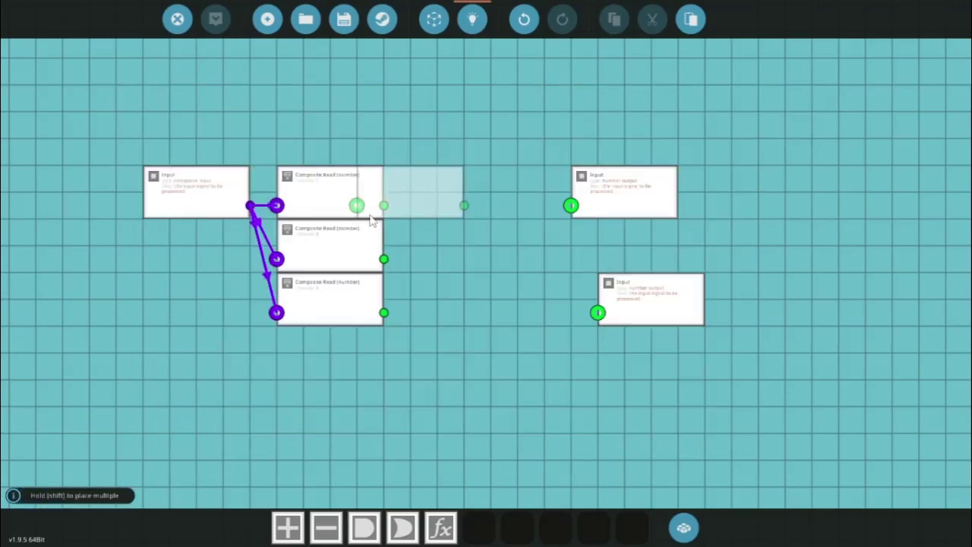
{"action": "left_click", "coordinate": [436, 212]}
Duplicate the Delta gate twice and stack the copies below it, in line with the channel 2 and 3 reads.
{"action": "left_click_drag", "start_coordinate": [436, 186], "coordinate": [547, 248]}
{"action": "key", "text": "ctrl+c"}
{"action": "key", "text": "ctrl+v"}
{"action": "key", "text": "ctrl+v"}
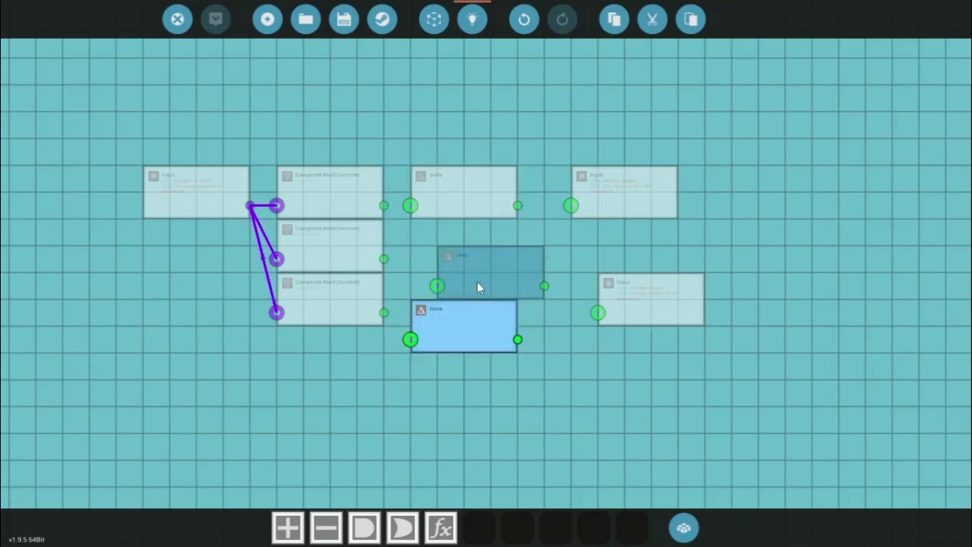
{"action": "left_click_drag", "start_coordinate": [477, 281], "coordinate": [450, 256]}
{"action": "left_click_drag", "start_coordinate": [456, 315], "coordinate": [457, 287]}
Wire each of the three Composite Read outputs to the input of the Delta gate beside it.
{"action": "scroll", "coordinate": [418, 326], "scroll_direction": "up", "scroll_amount": 1}
{"action": "scroll", "coordinate": [418, 326], "scroll_direction": "up", "scroll_amount": 2}
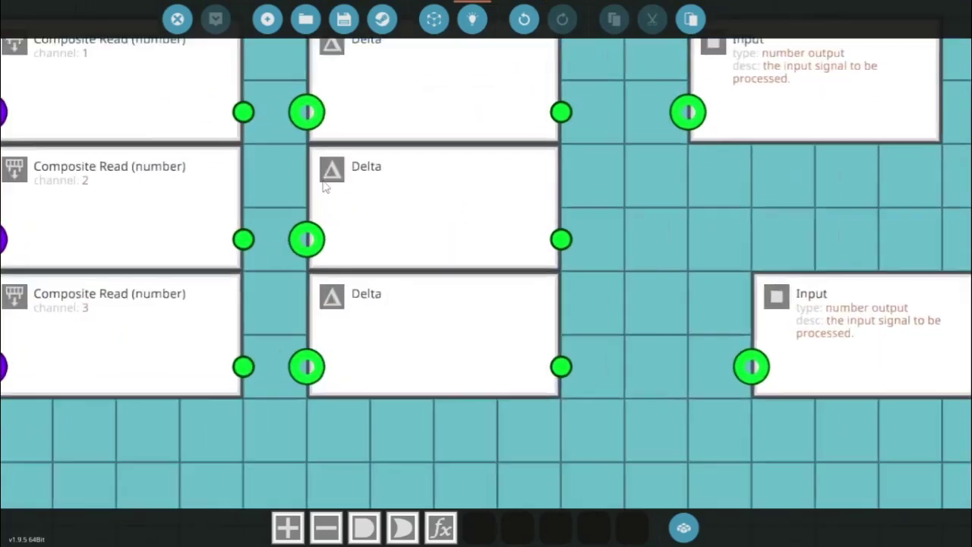
{"action": "left_click_drag", "start_coordinate": [323, 187], "coordinate": [503, 282]}
{"action": "scroll", "coordinate": [504, 283], "scroll_direction": "down", "scroll_amount": 2}
{"action": "left_click_drag", "start_coordinate": [425, 213], "coordinate": [465, 213]}
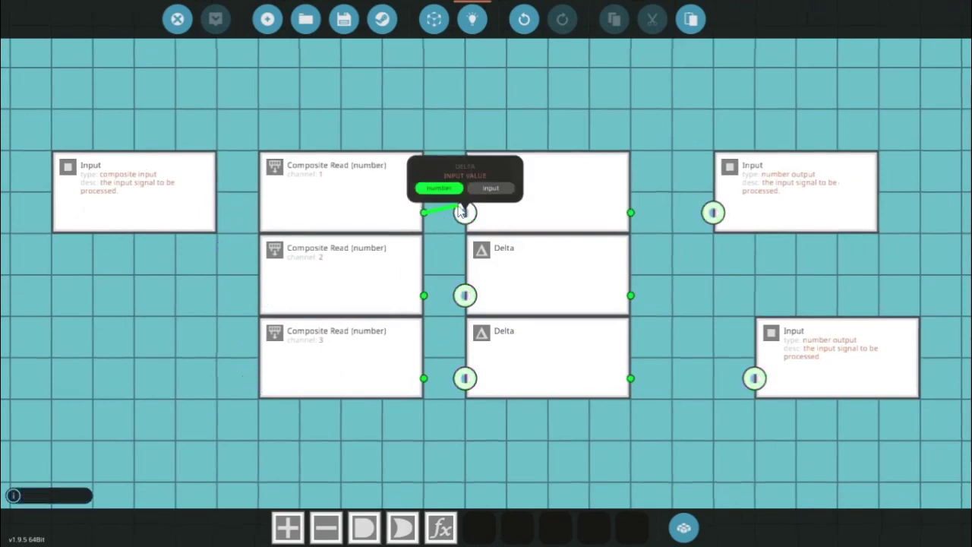
{"action": "left_click_drag", "start_coordinate": [424, 295], "coordinate": [465, 296]}
{"action": "left_click_drag", "start_coordinate": [425, 378], "coordinate": [471, 378]}
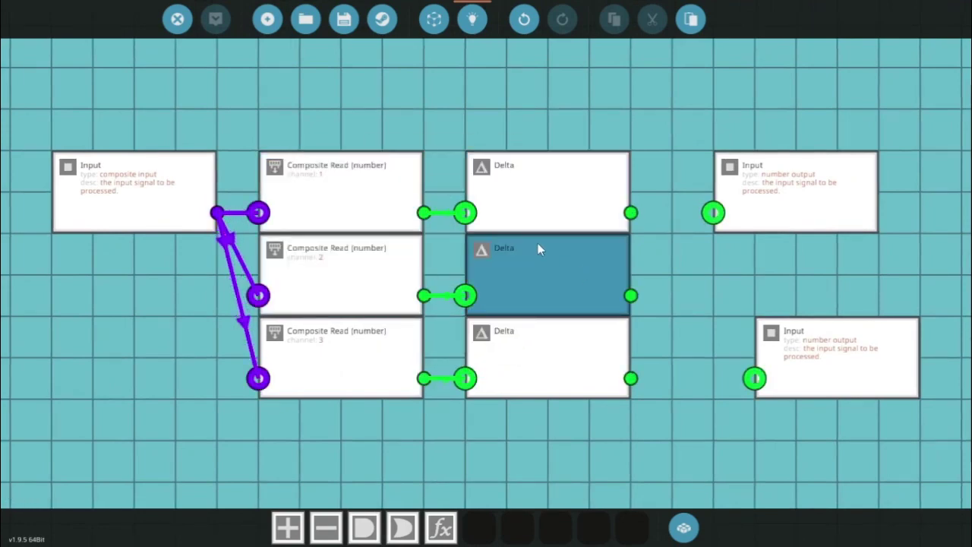
{"action": "left_click", "coordinate": [500, 357]}
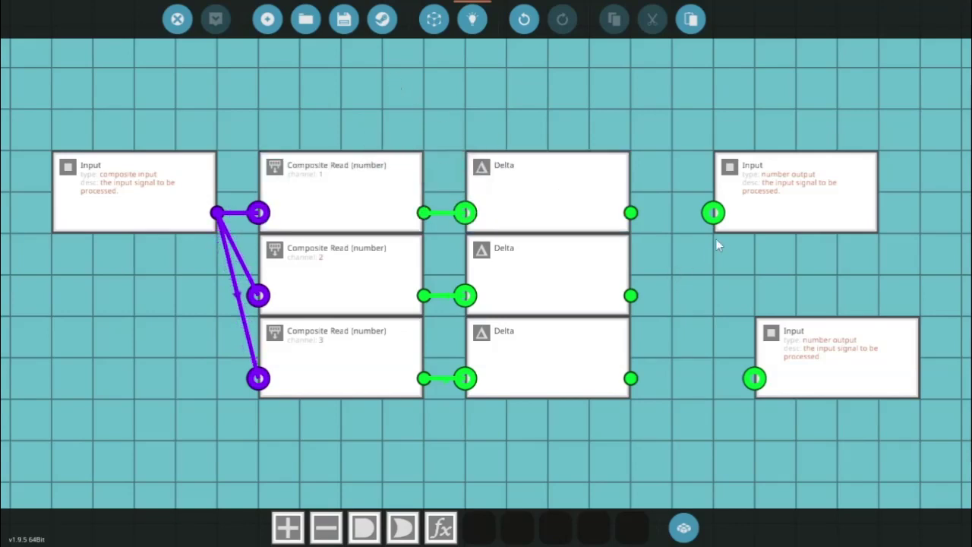
Move both number output nodes farther from the Delta gates to make room for more logic.
{"action": "left_click_drag", "start_coordinate": [820, 190], "coordinate": [303, 197]}
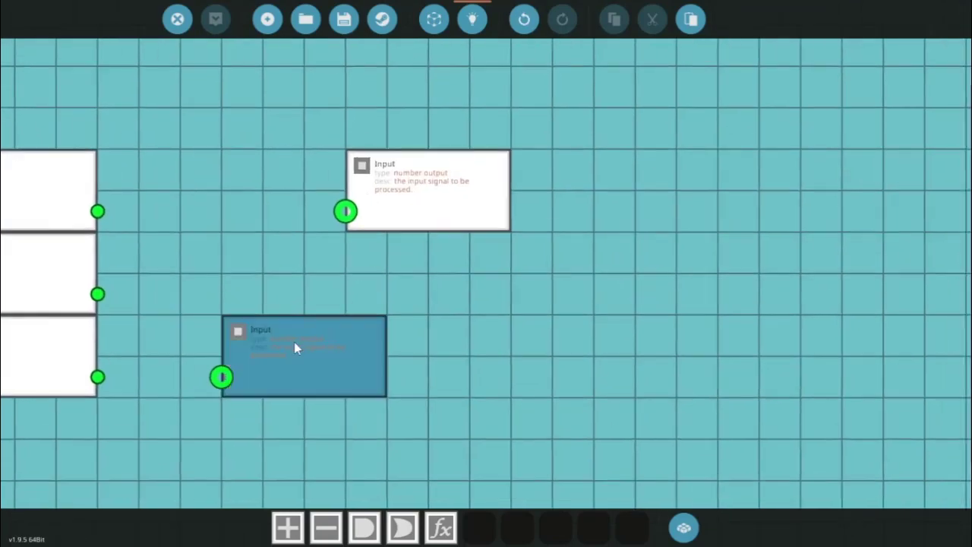
{"action": "left_click_drag", "start_coordinate": [295, 347], "coordinate": [460, 347]}
{"action": "left_click_drag", "start_coordinate": [390, 193], "coordinate": [605, 205]}
{"action": "left_click_drag", "start_coordinate": [369, 215], "coordinate": [670, 188]}
Place a single-variable f(x) function gate beside the first Delta gate and wire that Delta's output into it.
{"action": "key", "text": "Tab"}
{"action": "type", "text": "fuy"}
{"action": "key", "text": "BackSpace"}
{"action": "key", "text": "BackSpace"}
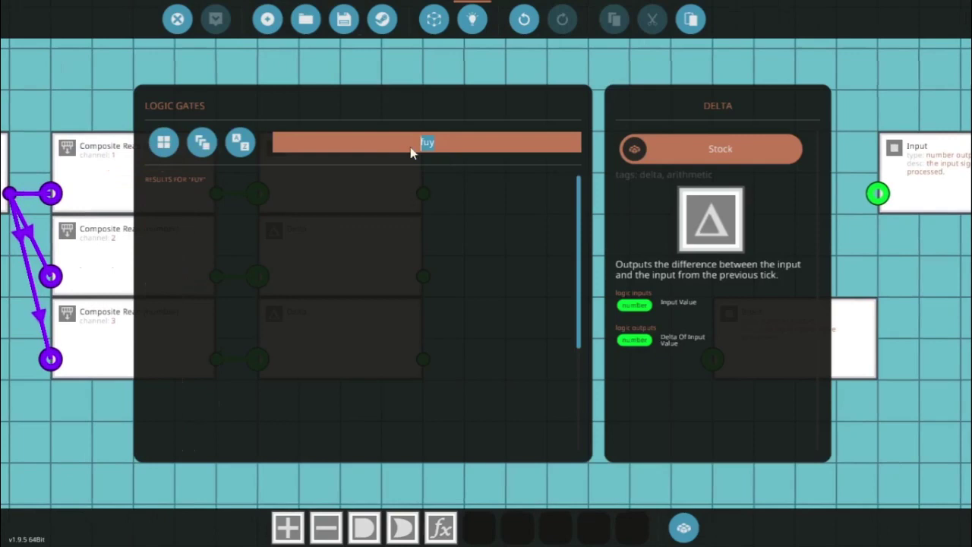
{"action": "type", "text": "un"}
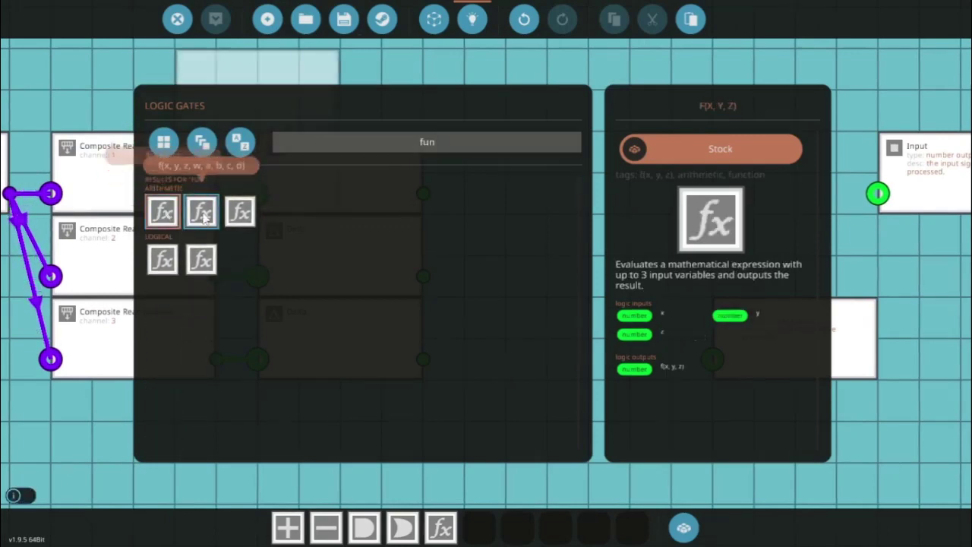
{"action": "left_click", "coordinate": [240, 211]}
{"action": "left_click", "coordinate": [498, 211]}
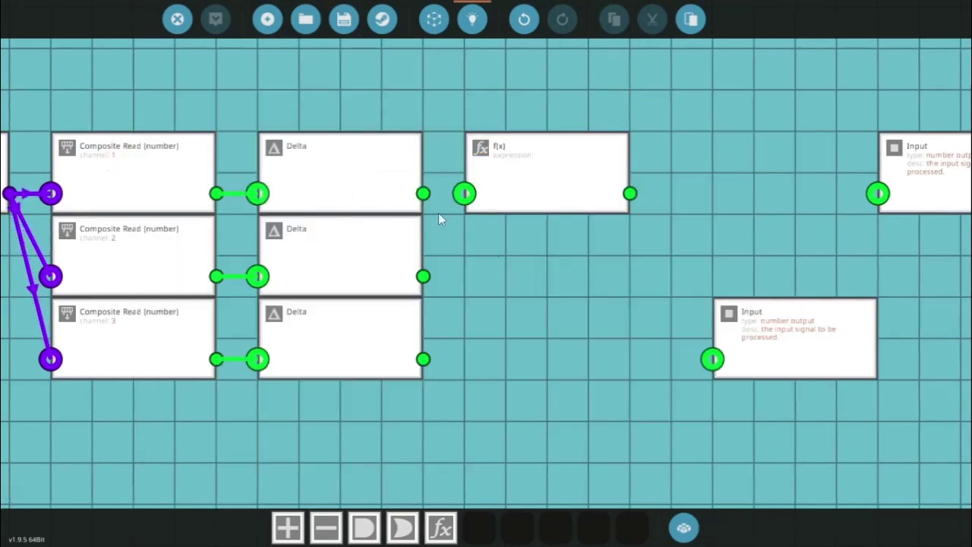
{"action": "left_click_drag", "start_coordinate": [423, 194], "coordinate": [465, 194]}
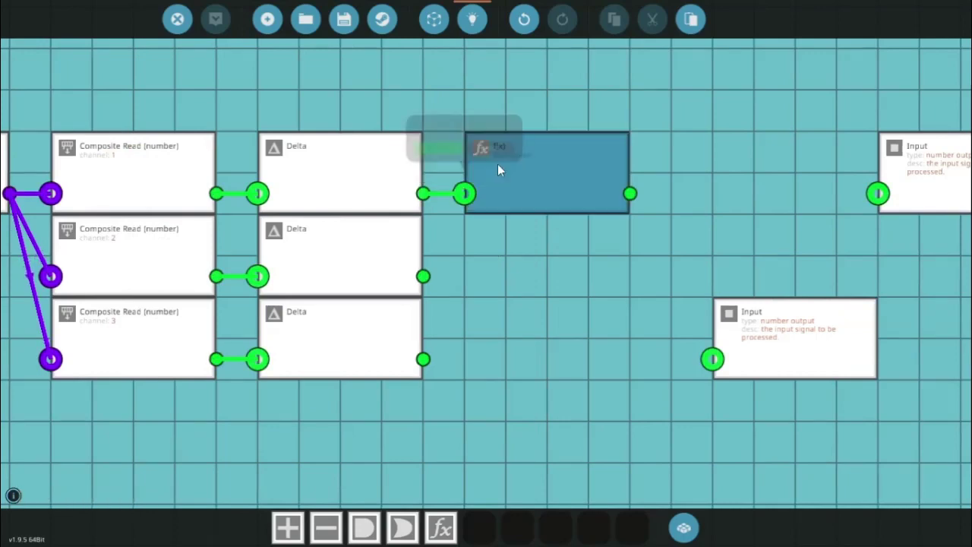
Set the expression of the f(x) gate to (x*60).
{"action": "left_click", "coordinate": [497, 164]}
{"action": "left_click", "coordinate": [168, 120]}
{"action": "type", "text": "x"}
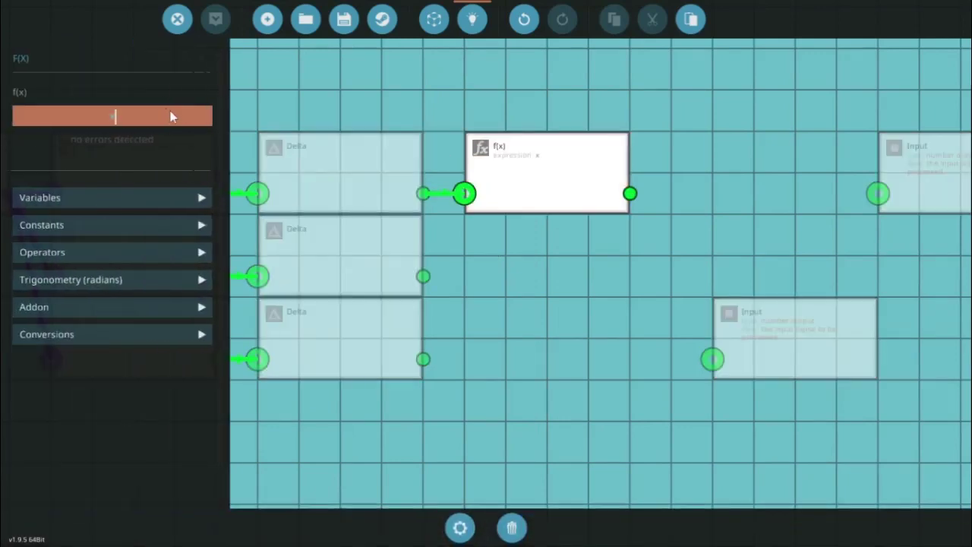
{"action": "type", "text": "*60"}
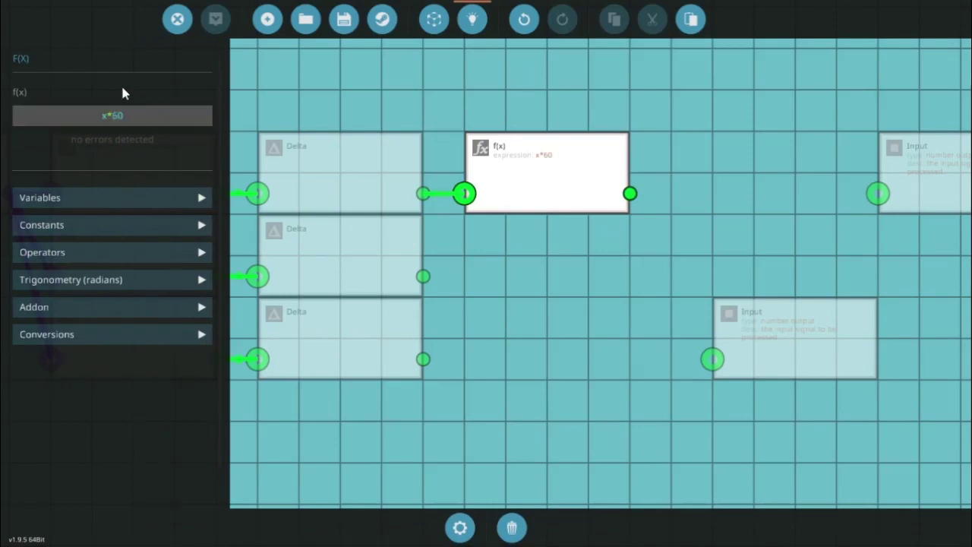
{"action": "left_click", "coordinate": [69, 110]}
{"action": "type", "text": ")"}
{"action": "left_click", "coordinate": [88, 121]}
{"action": "type", "text": "("}
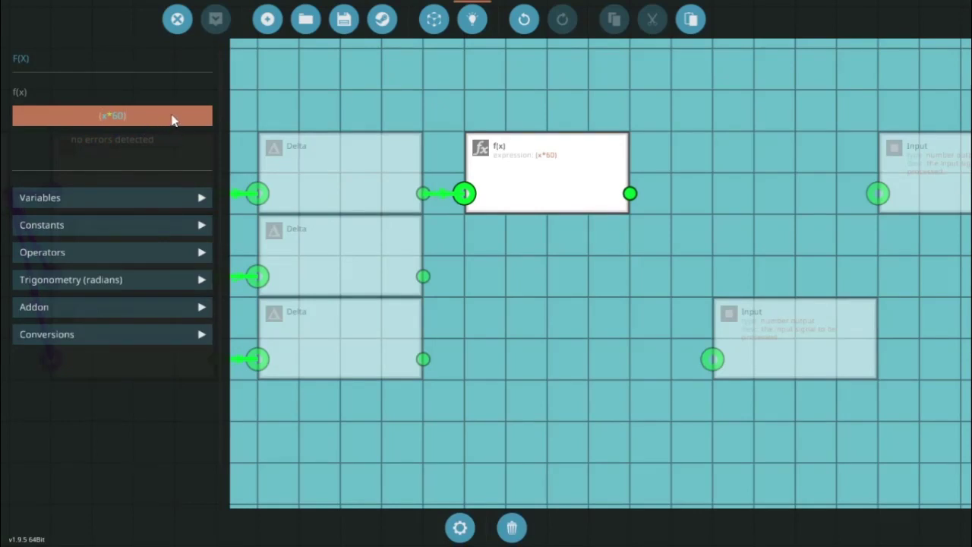
{"action": "key", "text": "Return"}
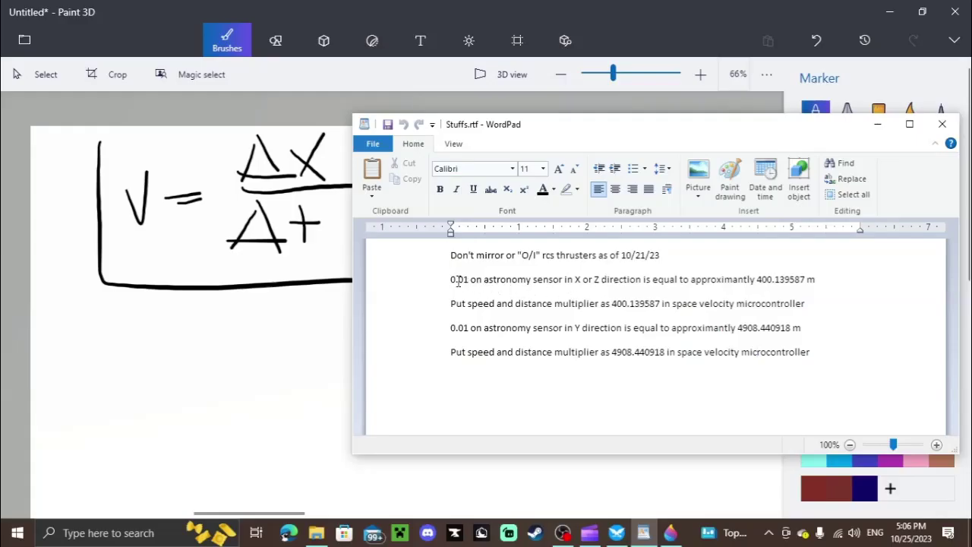
Switch to the Stuffs.rtf notes in WordPad and copy the X/Z direction distance value 400.139587.
{"action": "left_click_drag", "start_coordinate": [451, 279], "coordinate": [515, 273]}
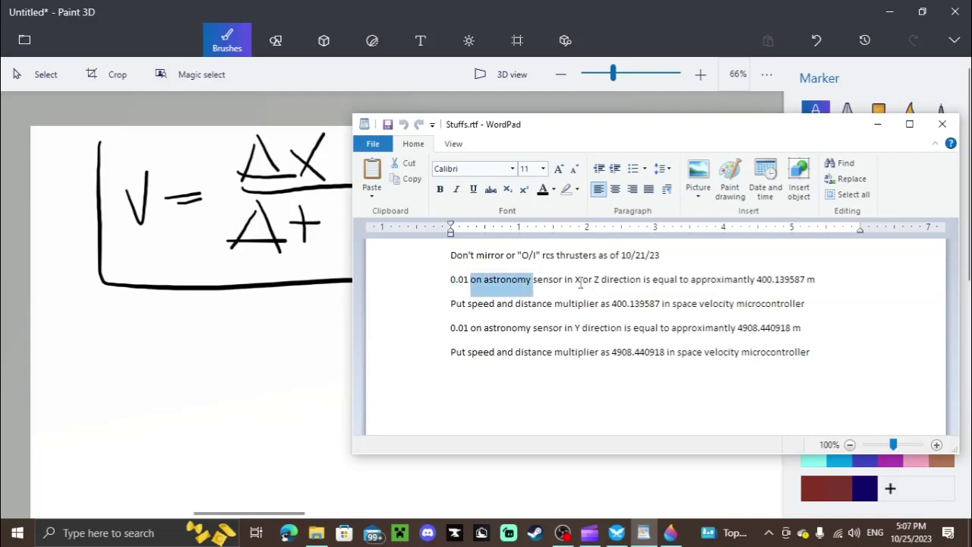
{"action": "left_click", "coordinate": [567, 279]}
{"action": "left_click_drag", "start_coordinate": [595, 278], "coordinate": [601, 279]}
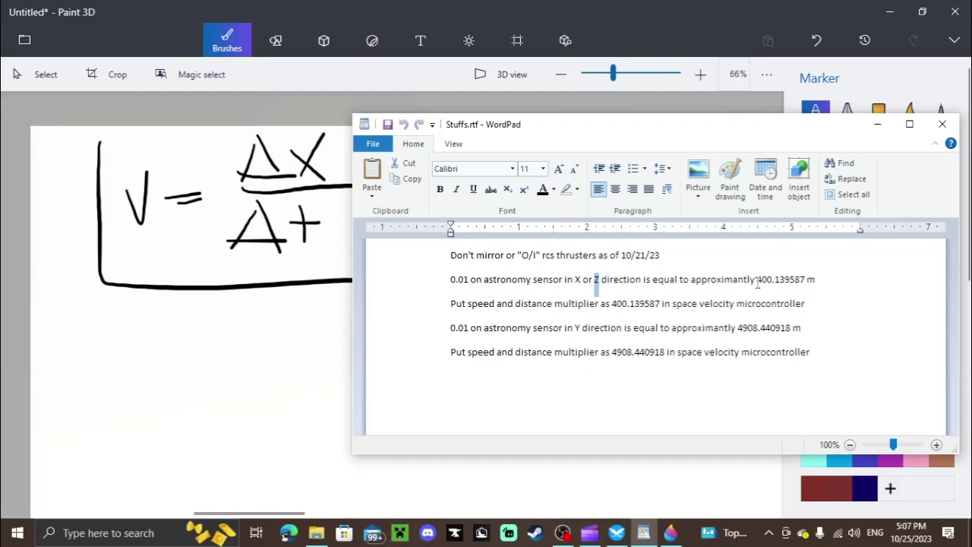
{"action": "left_click_drag", "start_coordinate": [757, 280], "coordinate": [808, 278]}
{"action": "key", "text": "ctrl+c"}
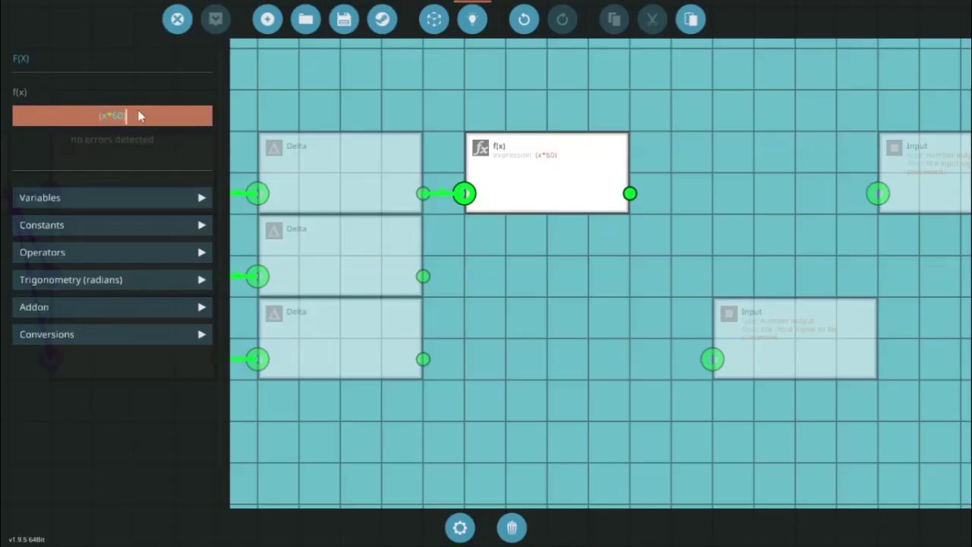
Extend the f(x) gate's expression with the copied distance multiplier to read (x*60)*400.139587.
{"action": "type", "text": "*"}
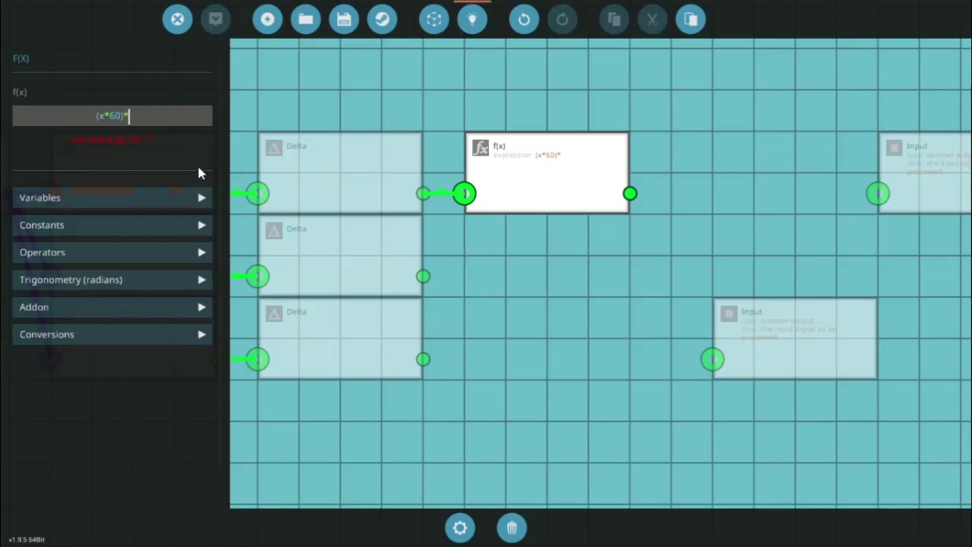
{"action": "key", "text": "ctrl+v"}
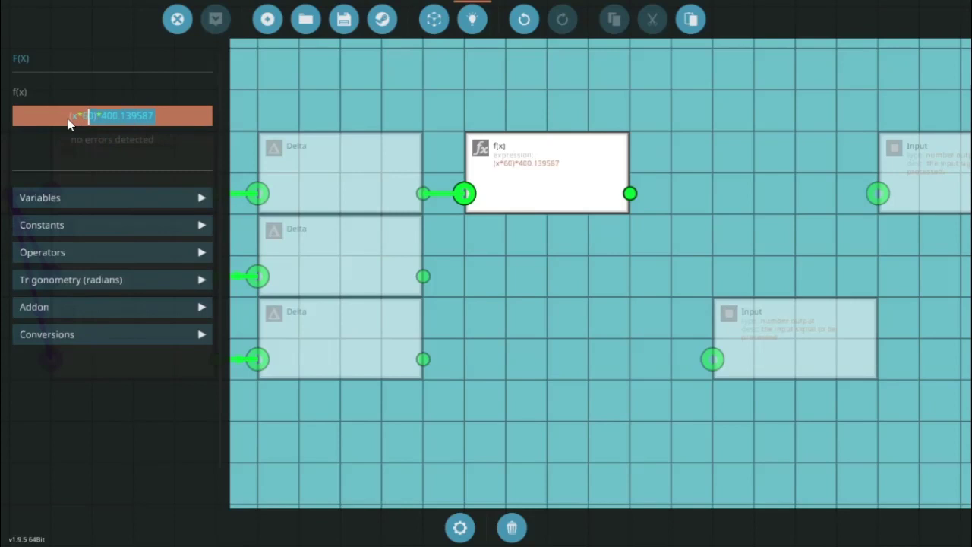
{"action": "left_click", "coordinate": [197, 97]}
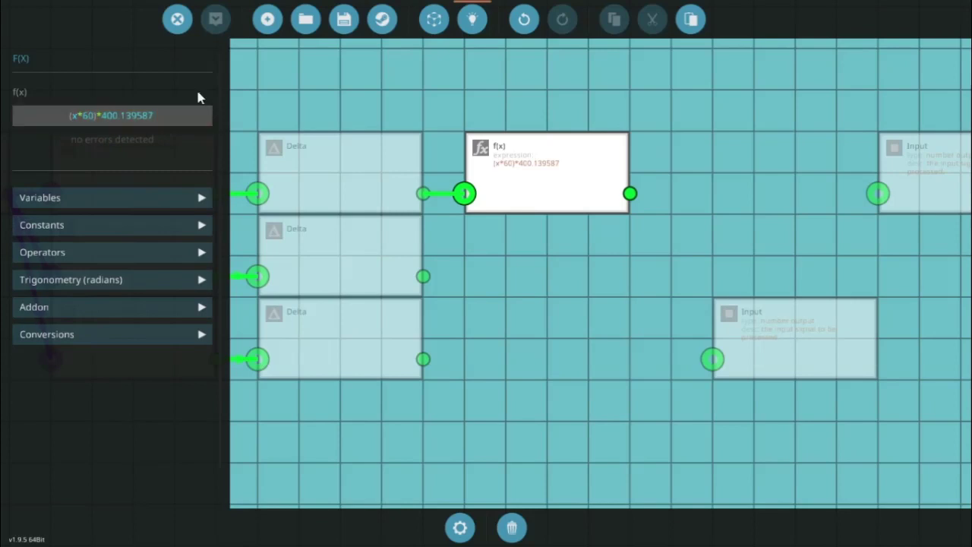
{"action": "left_click", "coordinate": [664, 244]}
{"action": "left_click", "coordinate": [551, 145]}
{"action": "left_click_drag", "start_coordinate": [190, 120], "coordinate": [1, 117]}
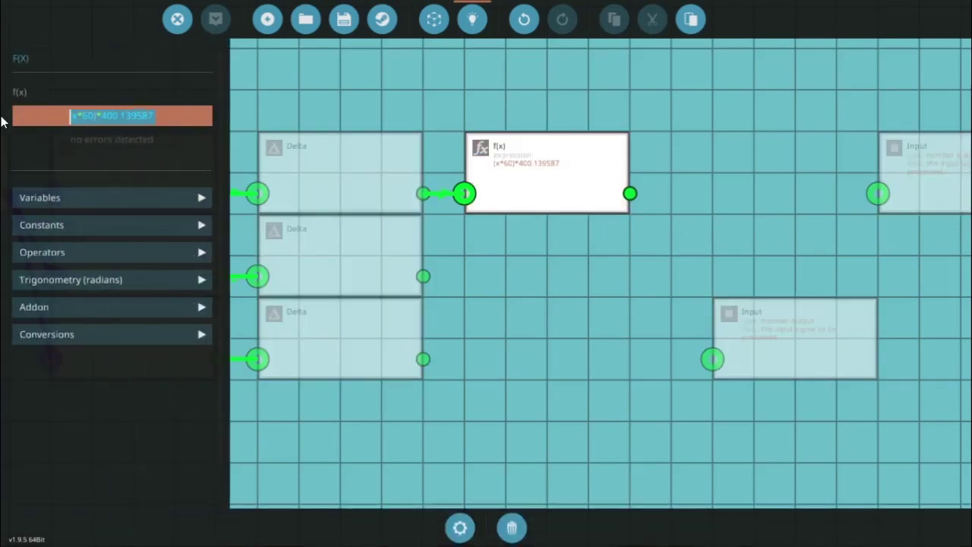
{"action": "left_click", "coordinate": [207, 119]}
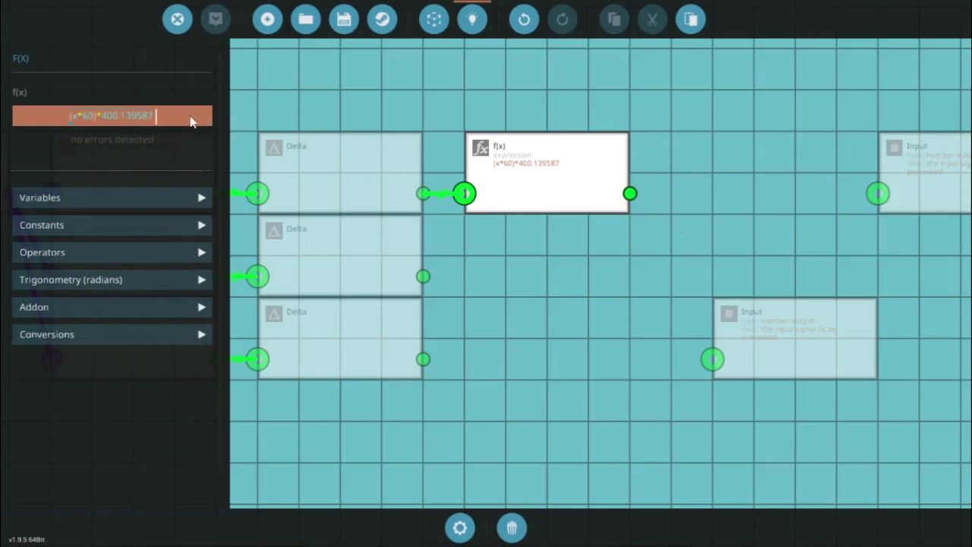
Wrap the f(x) expression in parentheses and multiply it by 100, giving ((x*60)*400.139587)*100.
{"action": "type", "text": ")"}
{"action": "left_click", "coordinate": [71, 121]}
{"action": "type", "text": "("}
{"action": "key", "text": "Return"}
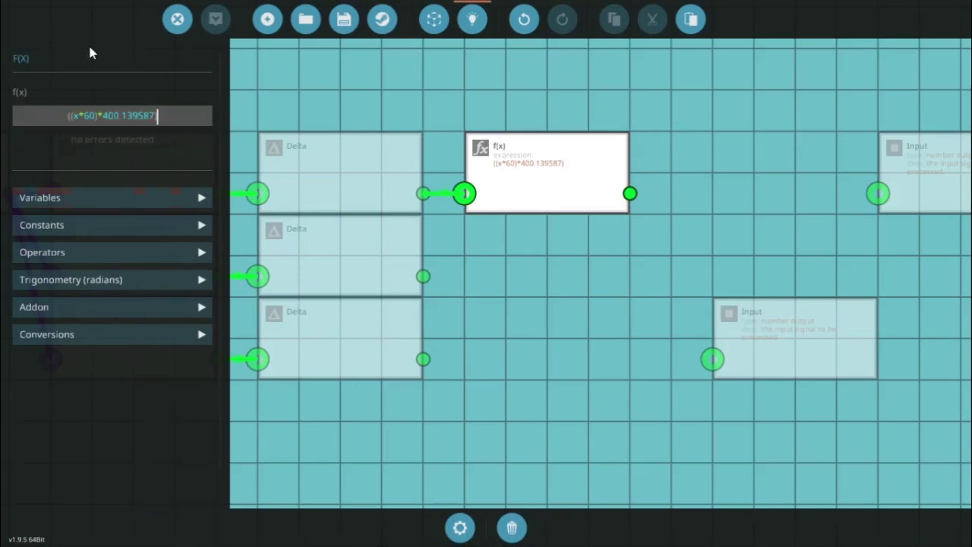
{"action": "type", "text": "*100"}
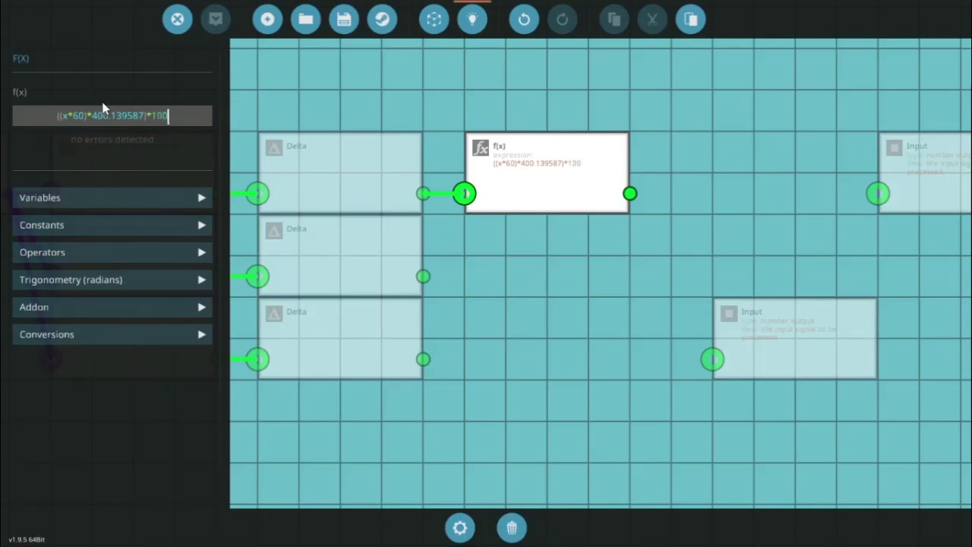
{"action": "left_click", "coordinate": [202, 122]}
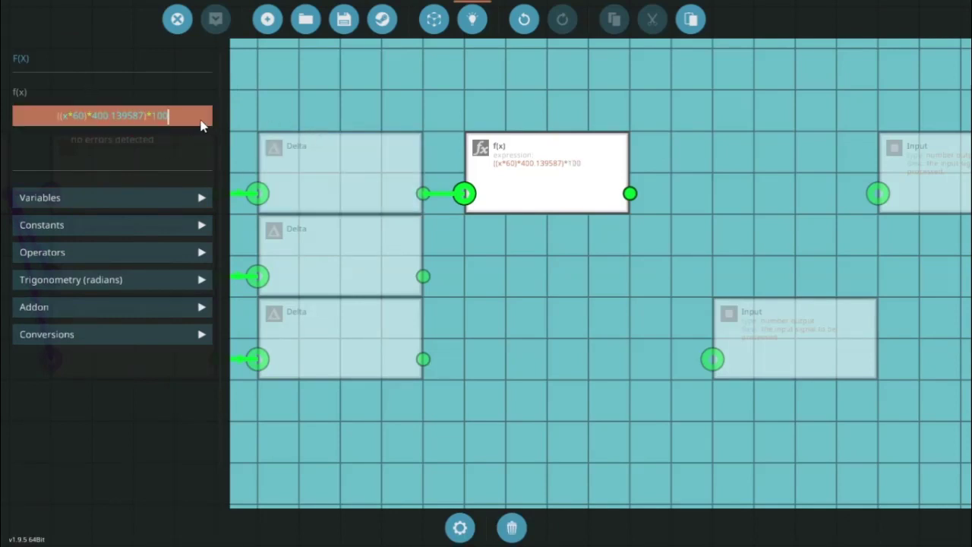
{"action": "left_click", "coordinate": [343, 90]}
{"action": "left_click", "coordinate": [532, 154]}
{"action": "left_click", "coordinate": [168, 120]}
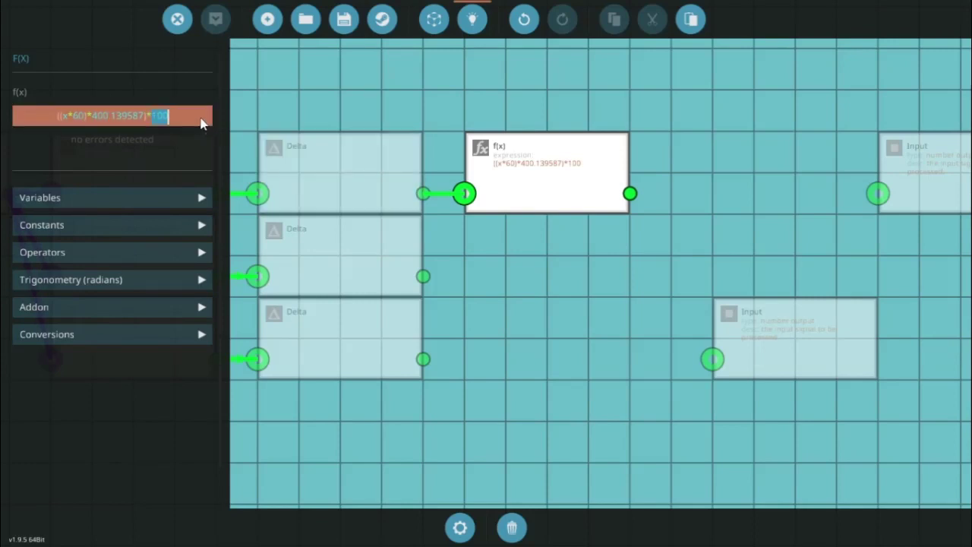
Duplicate the f(x) gate beside the third Delta gate and wire that Delta's output into the copy.
{"action": "left_click_drag", "start_coordinate": [202, 122], "coordinate": [42, 120]}
{"action": "left_click", "coordinate": [460, 128]}
{"action": "left_click_drag", "start_coordinate": [399, 106], "coordinate": [700, 242]}
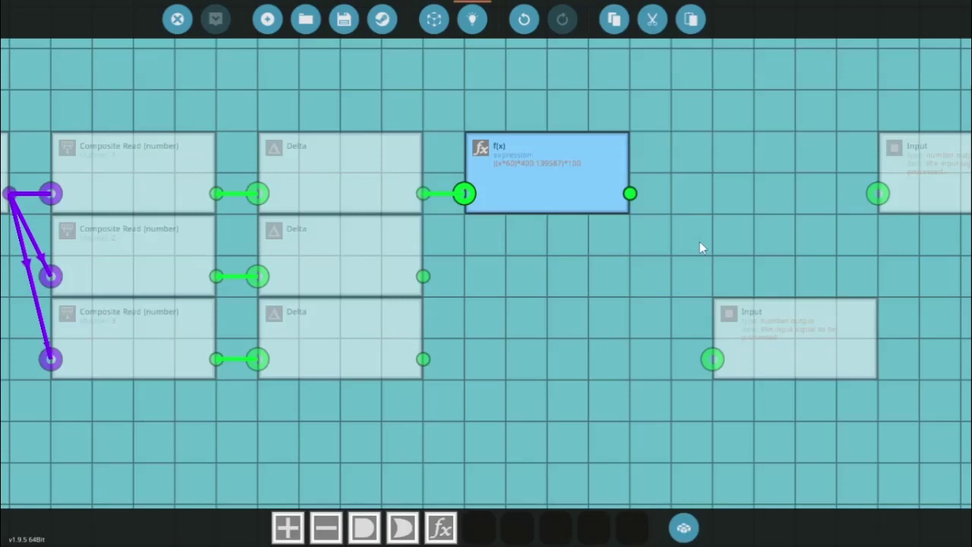
{"action": "key", "text": "ctrl+v"}
{"action": "left_click_drag", "start_coordinate": [651, 261], "coordinate": [557, 341]}
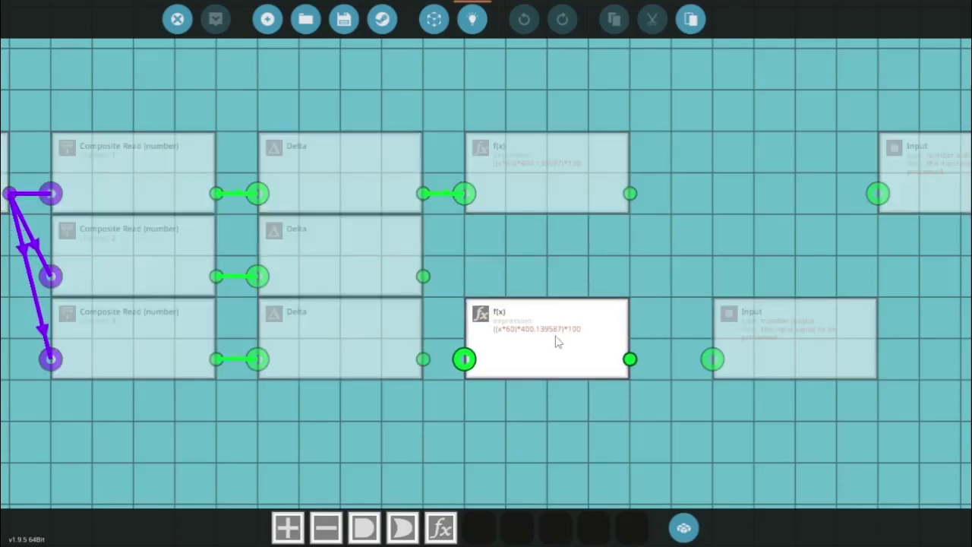
{"action": "left_click_drag", "start_coordinate": [423, 359], "coordinate": [464, 359]}
Place a single-variable f(x) gate between the two existing ones and wire the second Delta's output into it.
{"action": "left_click_drag", "start_coordinate": [236, 215], "coordinate": [440, 182]}
{"action": "left_click_drag", "start_coordinate": [740, 224], "coordinate": [407, 233]}
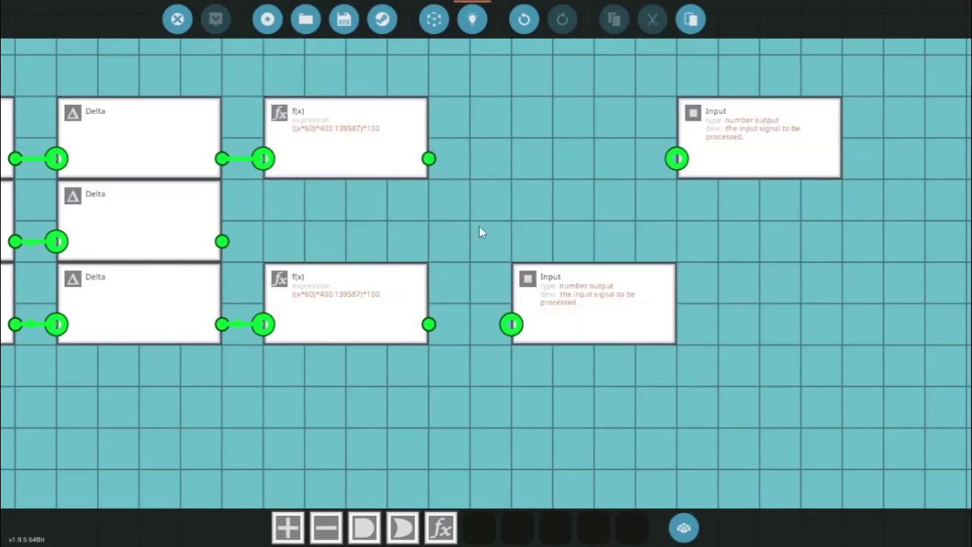
{"action": "left_click", "coordinate": [364, 148]}
{"action": "key", "text": "Tab"}
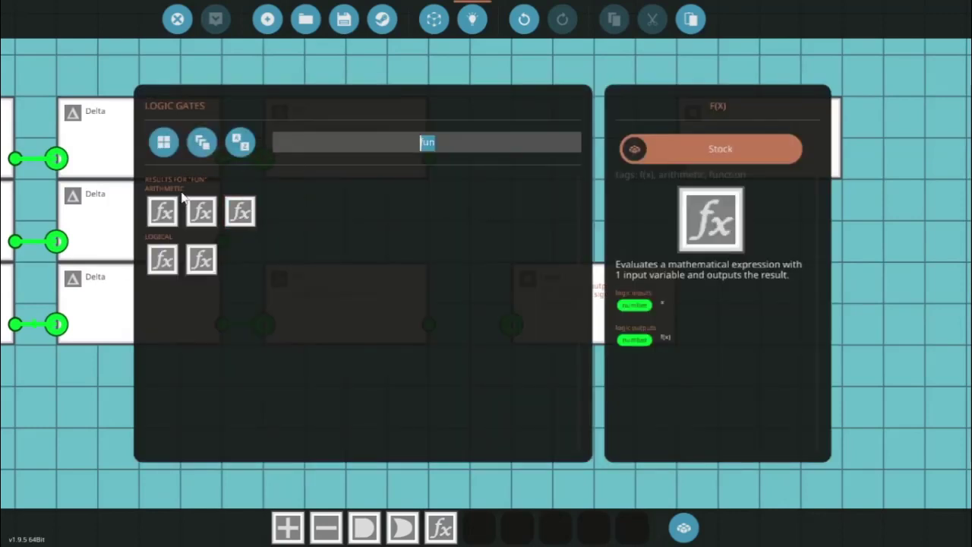
{"action": "left_click", "coordinate": [164, 214]}
{"action": "left_click", "coordinate": [209, 217]}
{"action": "left_click", "coordinate": [242, 214]}
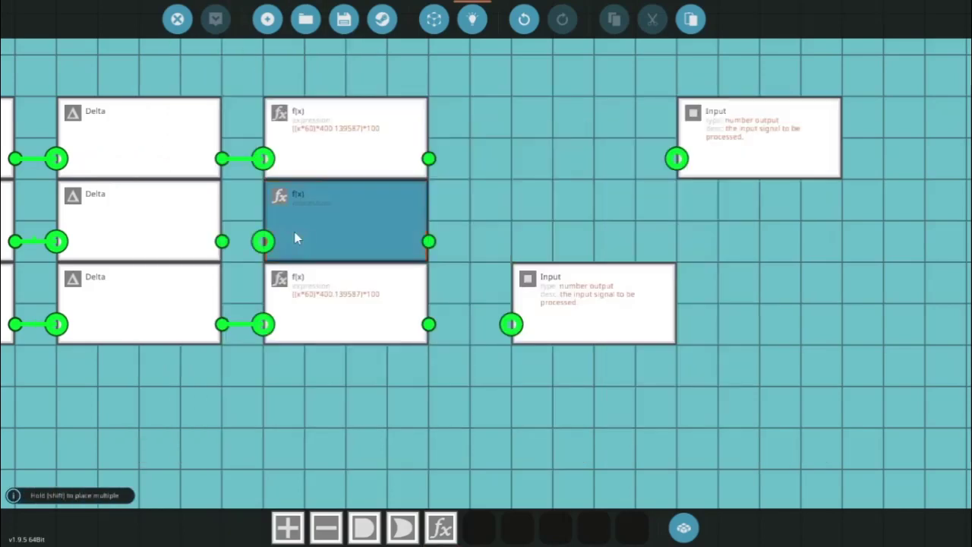
{"action": "left_click", "coordinate": [294, 231]}
{"action": "left_click_drag", "start_coordinate": [222, 242], "coordinate": [262, 242]}
Copy the expression ((x*60)*400.139587)*100 from the first f(x) gate into the middle one.
{"action": "left_click", "coordinate": [332, 219]}
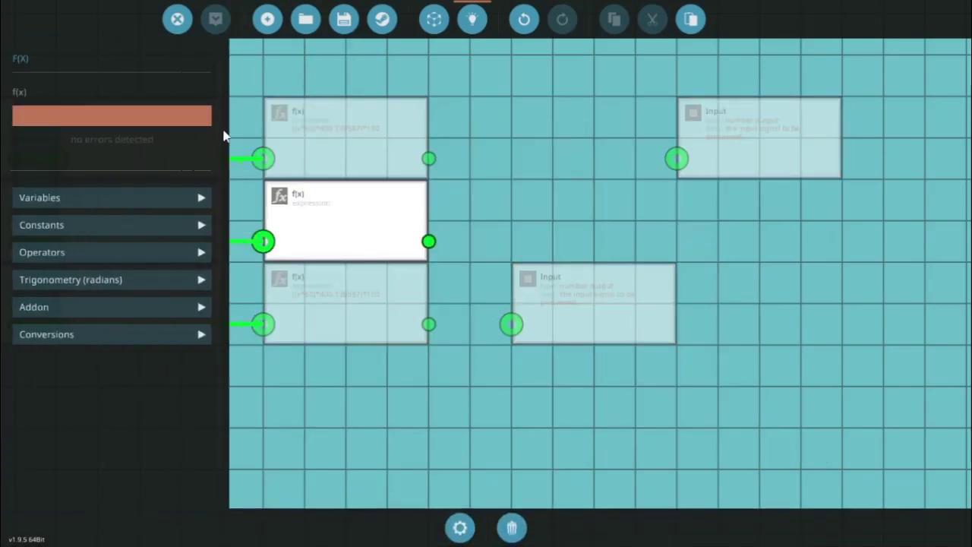
{"action": "left_click", "coordinate": [106, 117]}
{"action": "key", "text": "ctrl+v"}
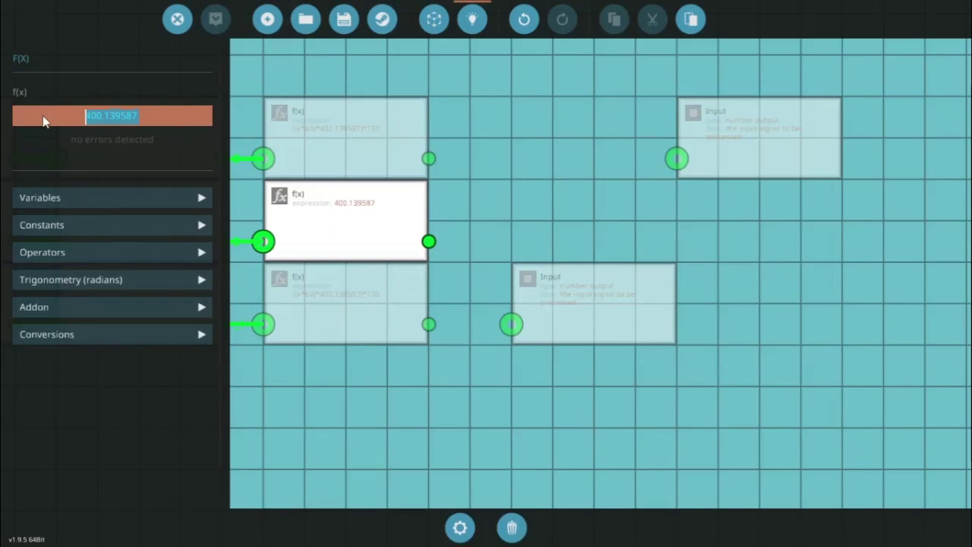
{"action": "left_click", "coordinate": [304, 125]}
{"action": "left_click_drag", "start_coordinate": [208, 118], "coordinate": [3, 126]}
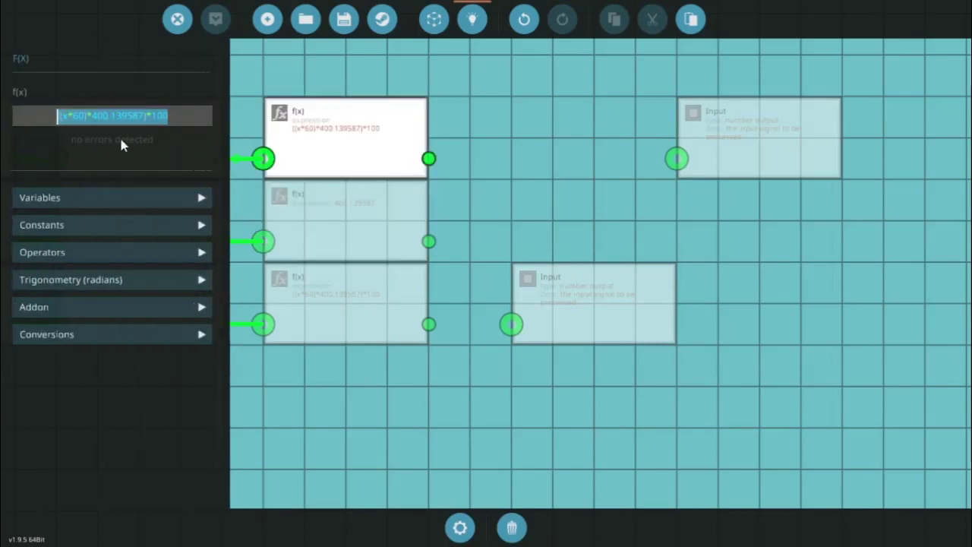
{"action": "left_click", "coordinate": [338, 228]}
{"action": "left_click", "coordinate": [33, 108]}
{"action": "type", "text": "|(x*60)*400.139587|*100"}
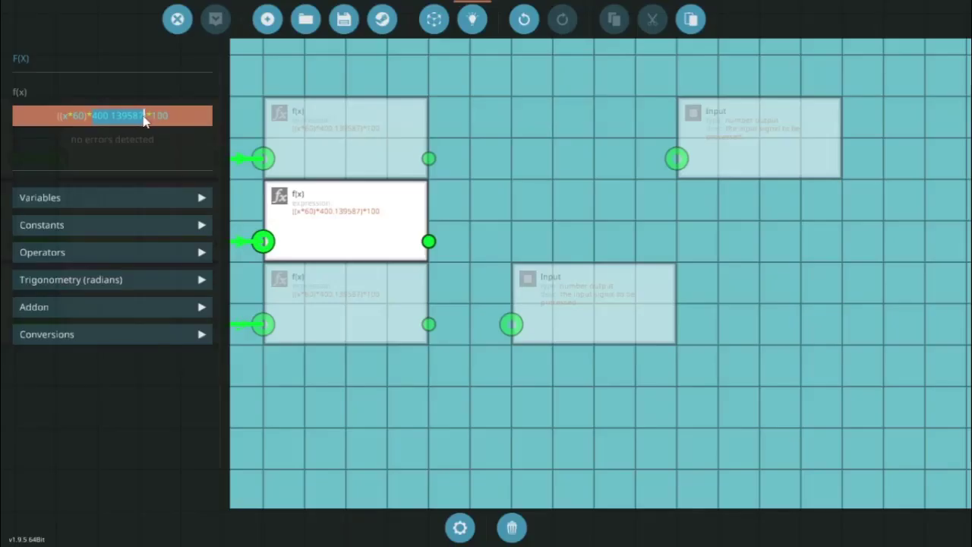
Replace the distance multiplier in the middle f(x) gate's expression with 4908.440918.
{"action": "type", "text": "4908.440918"}
{"action": "left_click", "coordinate": [354, 159]}
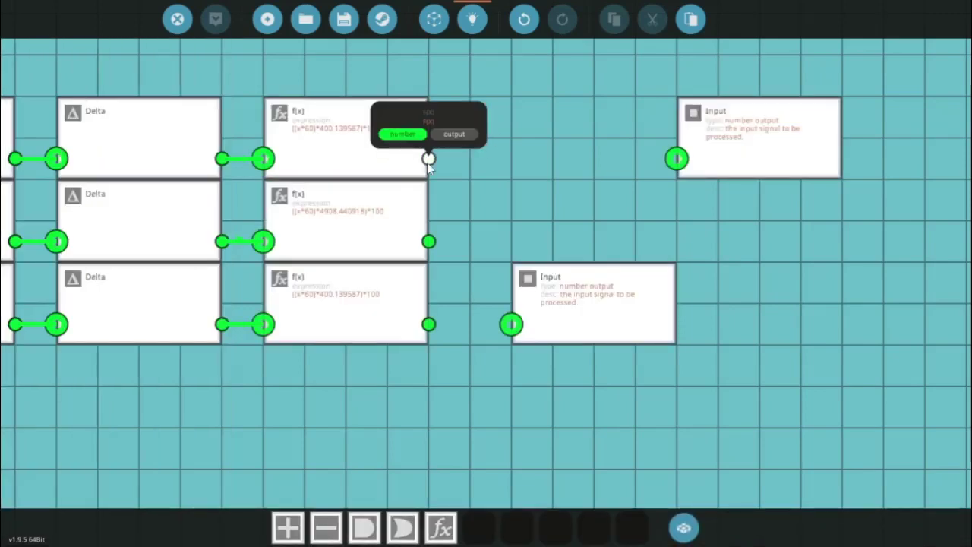
{"action": "left_click", "coordinate": [415, 317]}
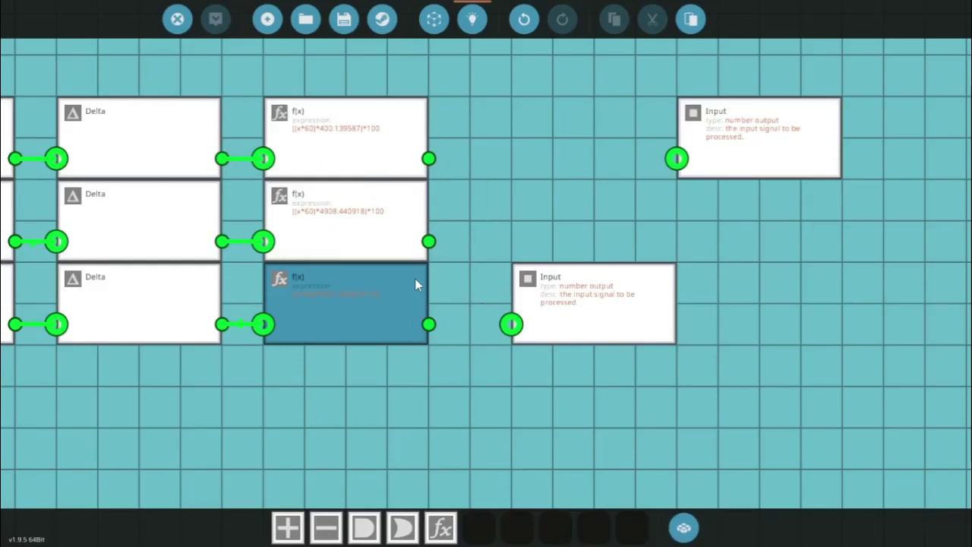
{"action": "left_click", "coordinate": [575, 111]}
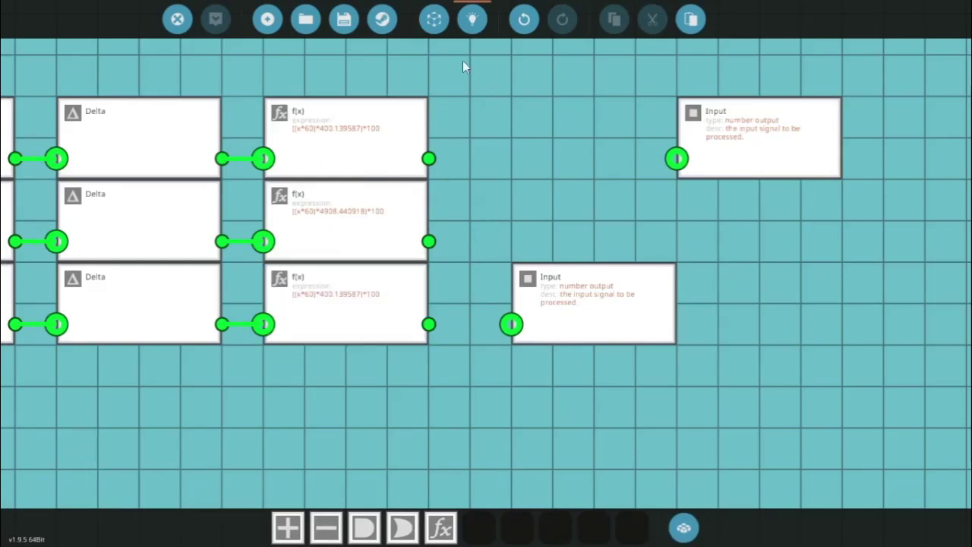
Rename the microcontroller's first number output node to Absolute.
{"action": "left_click", "coordinate": [433, 19]}
{"action": "left_click", "coordinate": [581, 79]}
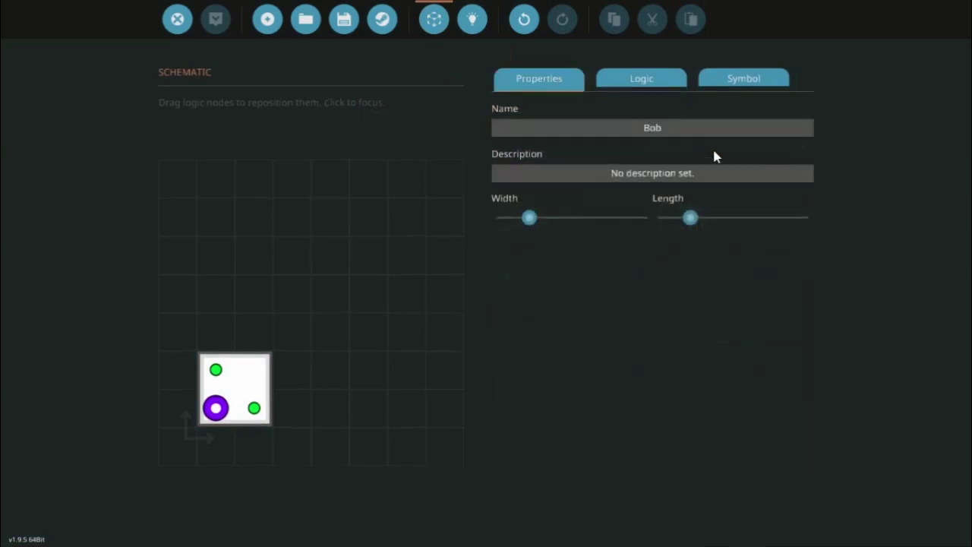
{"action": "left_click", "coordinate": [658, 87]}
{"action": "left_click", "coordinate": [710, 283]}
{"action": "type", "text": "Ab"}
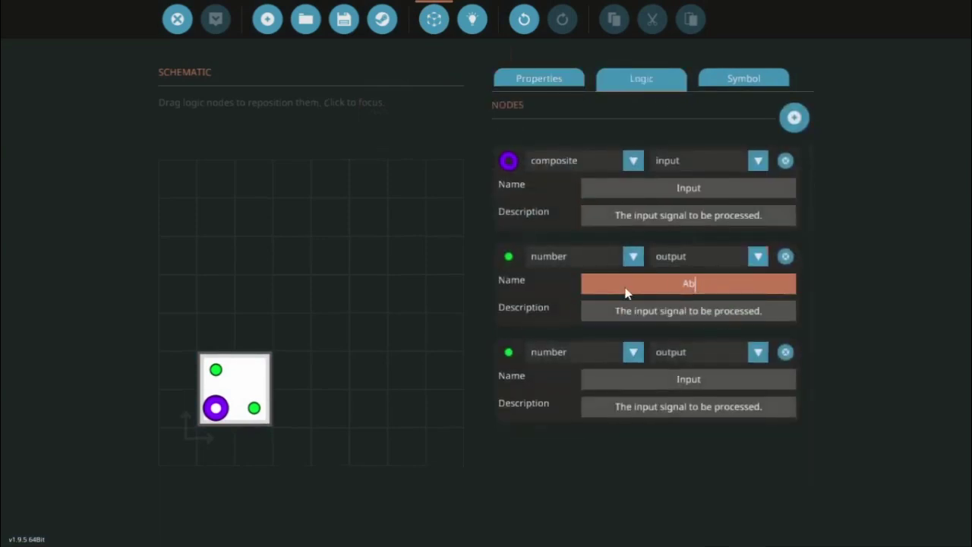
{"action": "type", "text": "soluter"}
{"action": "left_click", "coordinate": [680, 309]}
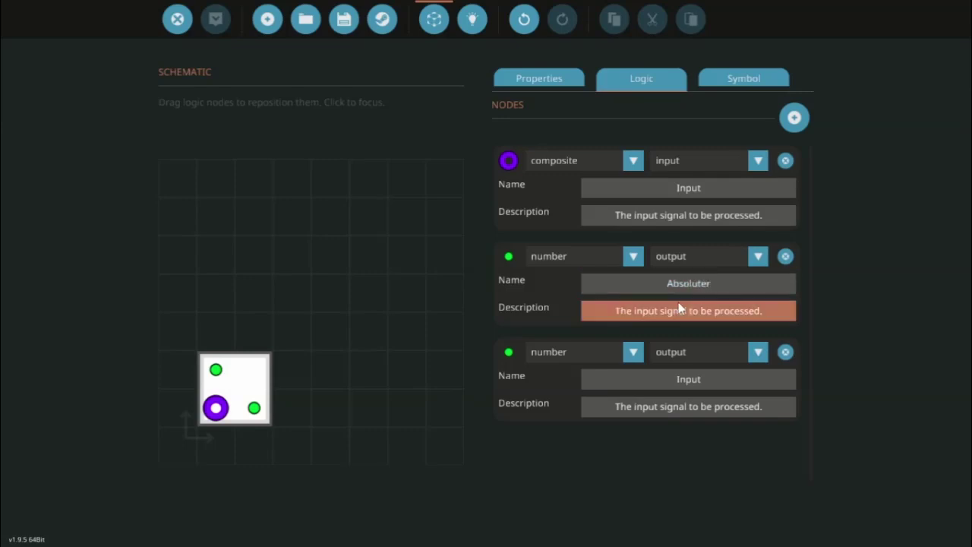
Rename the second number output node to Horiztonal and return to the logic view.
{"action": "left_click", "coordinate": [639, 389]}
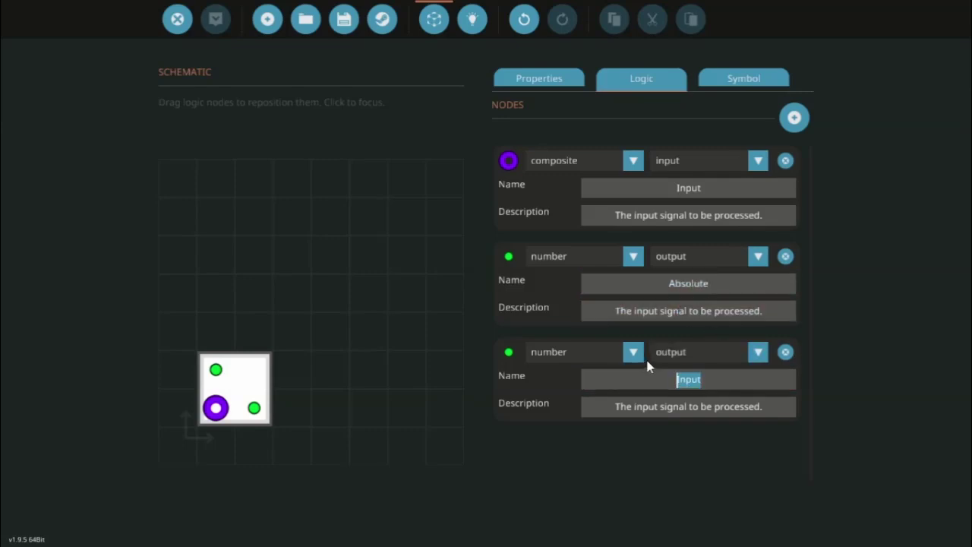
{"action": "type", "text": "Horiztonal"}
{"action": "left_click", "coordinate": [471, 21]}
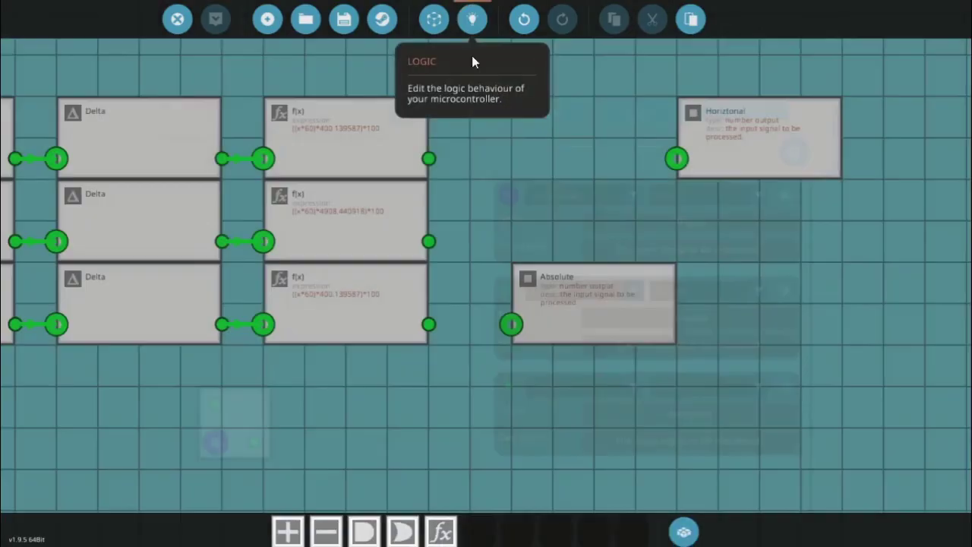
Move the Horiztonal output node below and to the right of the Absolute output node.
{"action": "left_click_drag", "start_coordinate": [610, 207], "coordinate": [504, 202]}
{"action": "scroll", "coordinate": [504, 201], "scroll_direction": "down", "scroll_amount": 2}
{"action": "scroll", "coordinate": [497, 279], "scroll_direction": "up", "scroll_amount": 1}
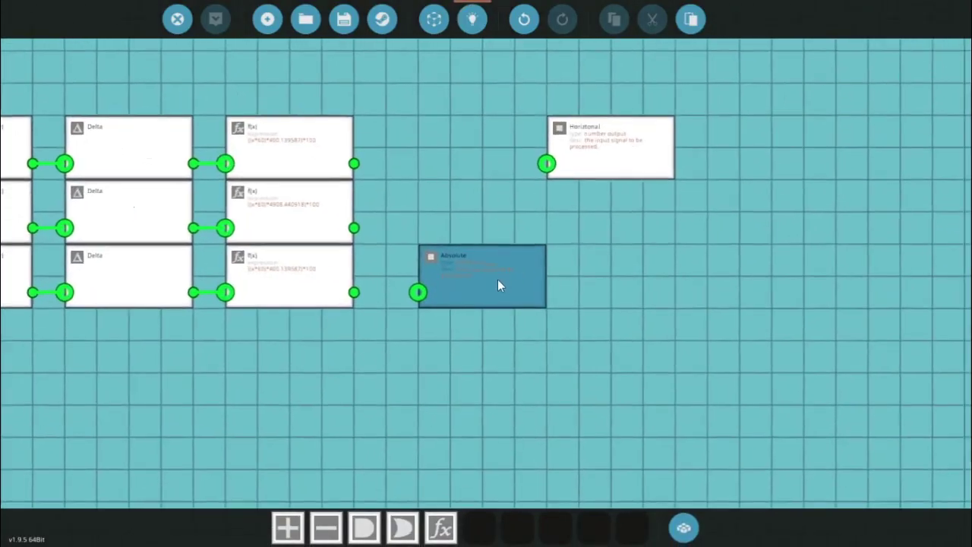
{"action": "scroll", "coordinate": [497, 282], "scroll_direction": "up", "scroll_amount": 1}
{"action": "left_click_drag", "start_coordinate": [612, 124], "coordinate": [737, 374]}
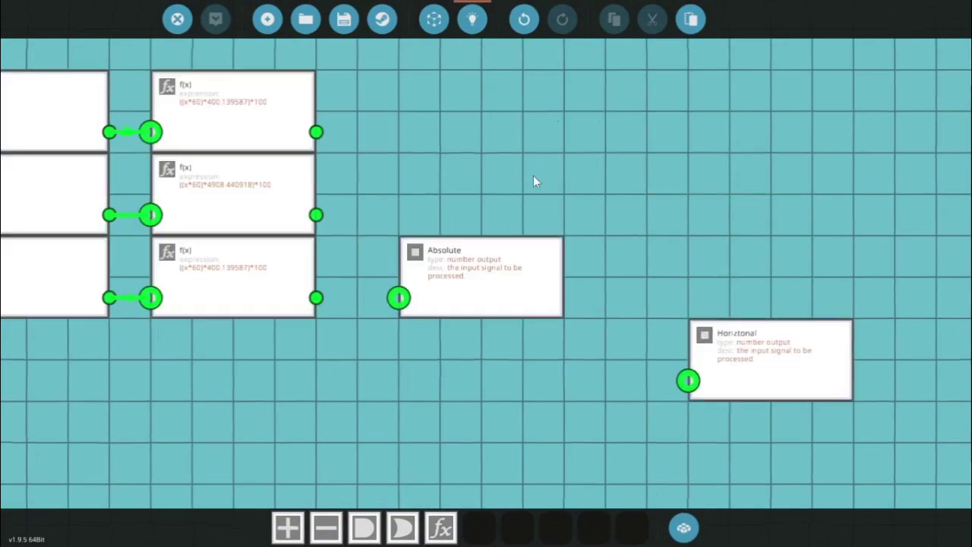
{"action": "left_click_drag", "start_coordinate": [533, 175], "coordinate": [552, 223]}
{"action": "scroll", "coordinate": [551, 224], "scroll_direction": "down", "scroll_amount": 2}
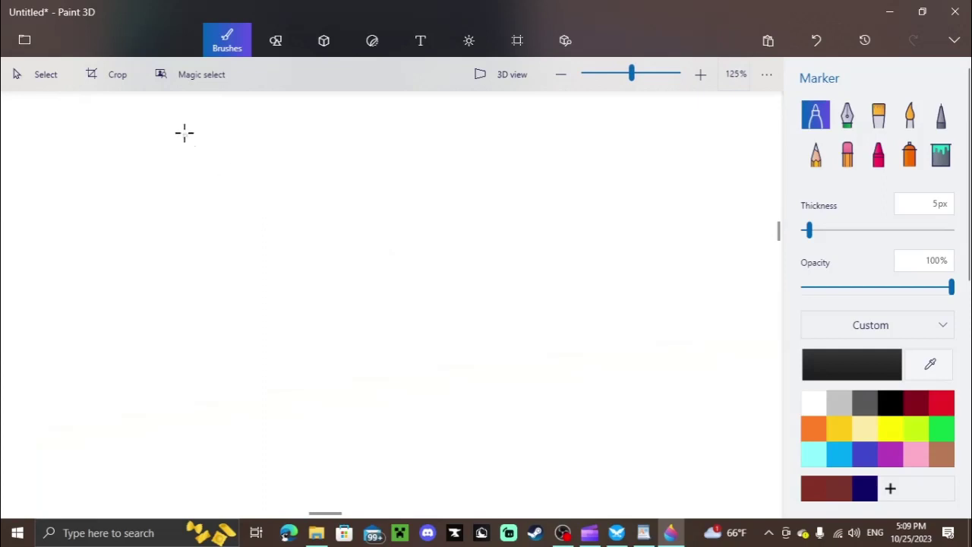
{"action": "mouse_move", "coordinate": [182, 116]}
{"action": "left_mouse_down"}
{"action": "mouse_move", "coordinate": [158, 297]}
{"action": "mouse_move", "coordinate": [170, 400]}
{"action": "mouse_move", "coordinate": [710, 341]}
{"action": "left_mouse_up"}
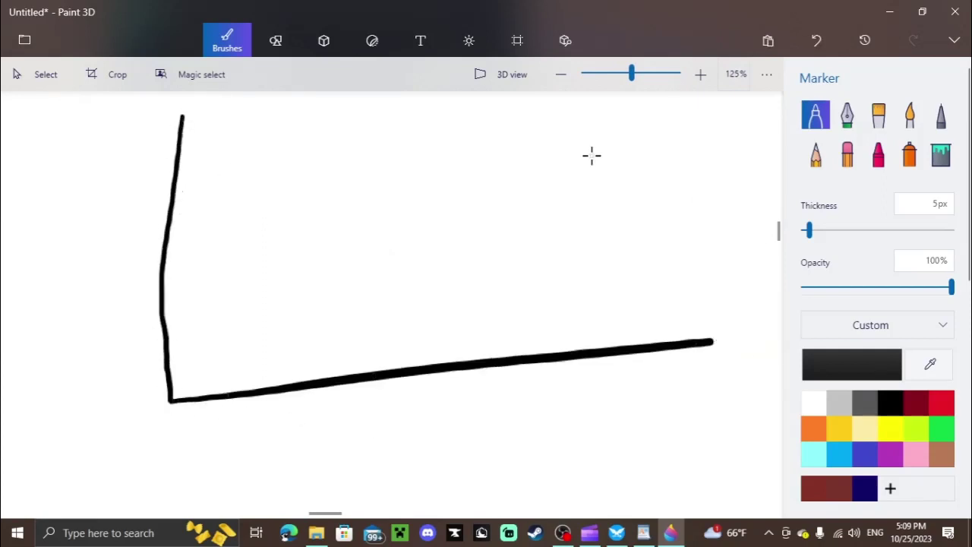
{"action": "scroll", "coordinate": [589, 155], "scroll_direction": "up", "scroll_amount": 1}
{"action": "scroll", "coordinate": [545, 117], "scroll_direction": "right", "scroll_amount": 1}
{"action": "left_click", "coordinate": [815, 41]}
{"action": "left_click", "coordinate": [815, 42]}
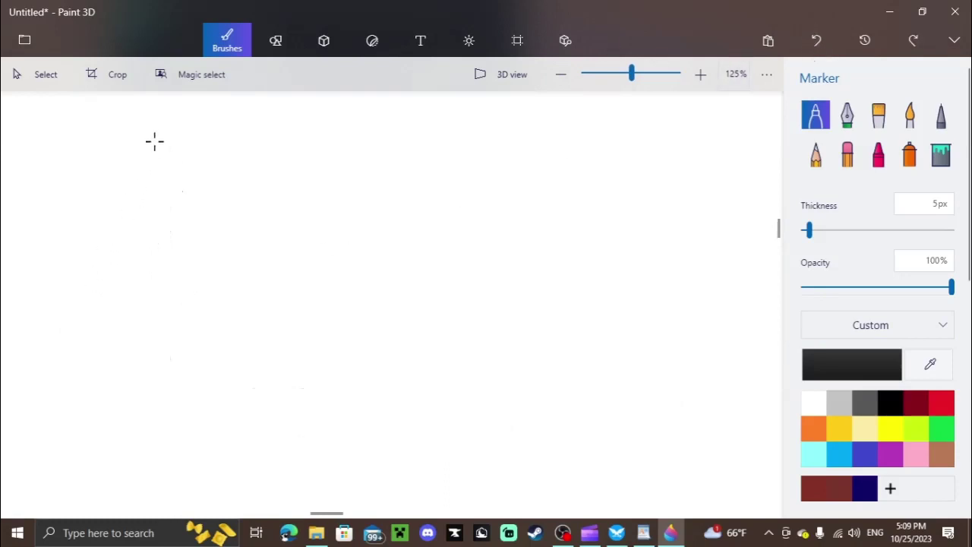
In Paint 3D, sketch a vertical and a horizontal axis meeting at a corner and label them Z and X.
{"action": "mouse_move", "coordinate": [154, 142]}
{"action": "left_mouse_down"}
{"action": "mouse_move", "coordinate": [174, 412]}
{"action": "mouse_move", "coordinate": [628, 375]}
{"action": "left_mouse_up"}
{"action": "mouse_move", "coordinate": [102, 113]}
{"action": "left_mouse_down"}
{"action": "mouse_move", "coordinate": [121, 113]}
{"action": "mouse_move", "coordinate": [135, 135]}
{"action": "left_mouse_up"}
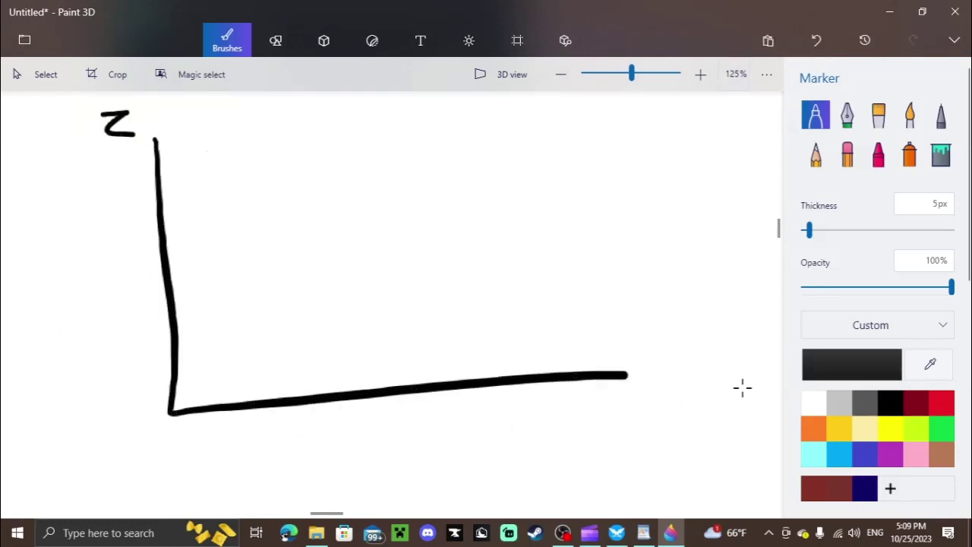
{"action": "mouse_move", "coordinate": [656, 362]}
{"action": "left_mouse_down"}
{"action": "mouse_move", "coordinate": [682, 387]}
{"action": "mouse_move", "coordinate": [655, 390]}
{"action": "left_mouse_up"}
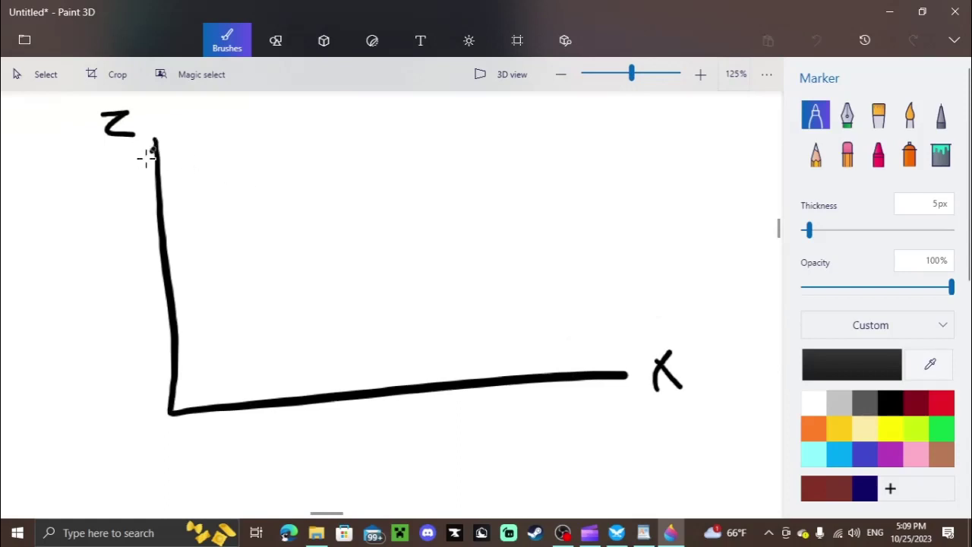
Add arrowheads to the Z and X axes and draw a diagonal arrow from the origin between them.
{"action": "mouse_move", "coordinate": [156, 142]}
{"action": "left_mouse_down"}
{"action": "mouse_move", "coordinate": [123, 183]}
{"action": "mouse_move", "coordinate": [205, 173]}
{"action": "left_mouse_up"}
{"action": "mouse_move", "coordinate": [613, 374]}
{"action": "left_mouse_down"}
{"action": "mouse_move", "coordinate": [587, 348]}
{"action": "mouse_move", "coordinate": [606, 393]}
{"action": "left_mouse_up"}
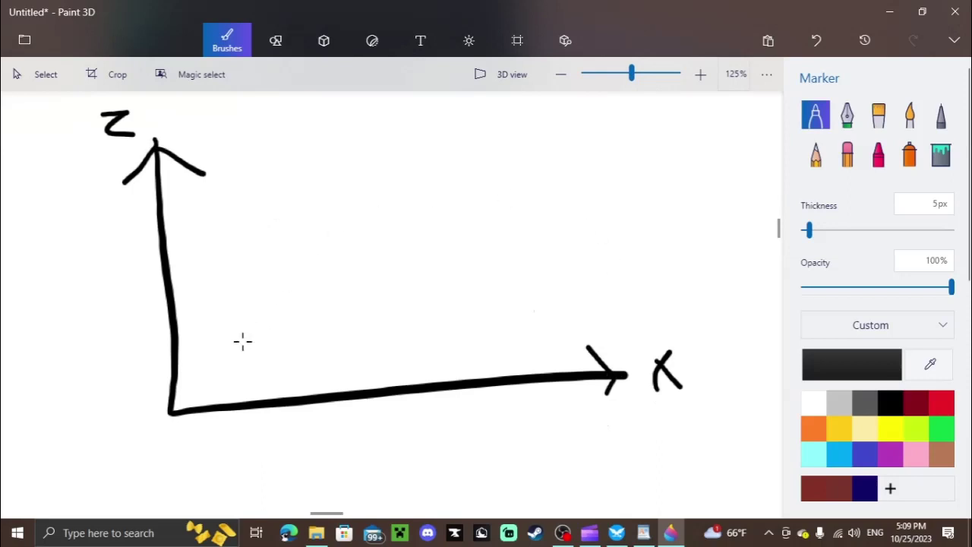
{"action": "mouse_move", "coordinate": [173, 410]}
{"action": "left_mouse_down"}
{"action": "mouse_move", "coordinate": [460, 157]}
{"action": "mouse_move", "coordinate": [417, 155]}
{"action": "left_mouse_up"}
{"action": "left_click_drag", "start_coordinate": [460, 158], "coordinate": [463, 202]}
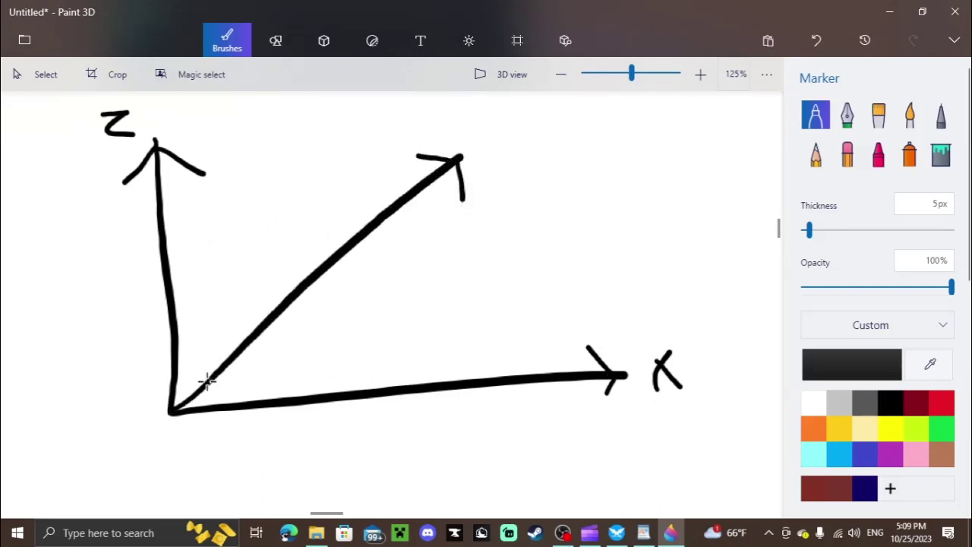
Draw a dashed horizontal arrow from the Z axis across the diagonal vector, pointing along the X direction.
{"action": "left_click_drag", "start_coordinate": [264, 262], "coordinate": [285, 259]}
{"action": "left_click_drag", "start_coordinate": [392, 246], "coordinate": [413, 244]}
{"action": "mouse_move", "coordinate": [490, 236]}
{"action": "left_mouse_down"}
{"action": "mouse_move", "coordinate": [521, 236]}
{"action": "mouse_move", "coordinate": [512, 245]}
{"action": "left_mouse_up"}
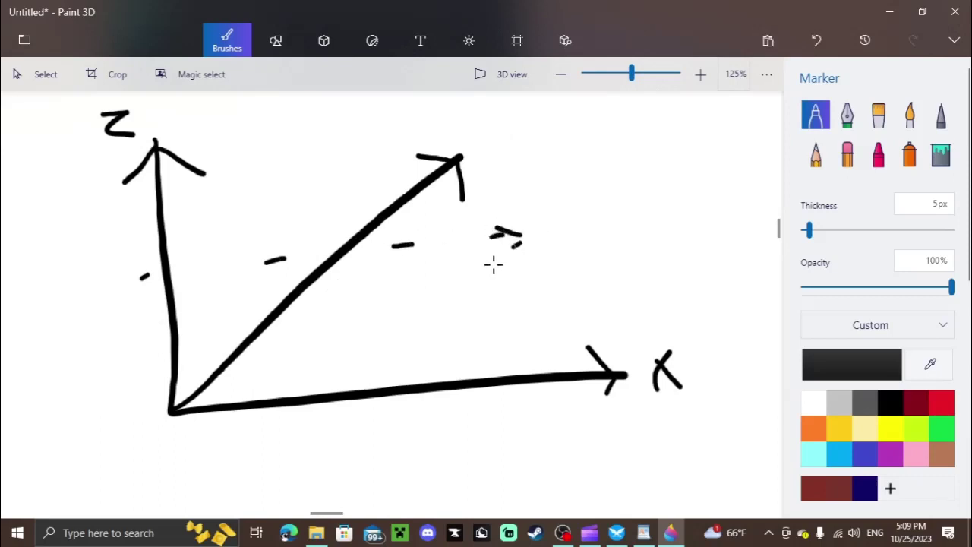
Draw a dashed vertical arrow from the X axis up to the diagonal vector's tip and mark the right angle.
{"action": "left_click", "coordinate": [476, 361]}
{"action": "left_click_drag", "start_coordinate": [470, 306], "coordinate": [470, 280]}
{"action": "left_click_drag", "start_coordinate": [468, 237], "coordinate": [466, 218]}
{"action": "mouse_move", "coordinate": [470, 307]}
{"action": "left_mouse_down"}
{"action": "mouse_move", "coordinate": [445, 312]}
{"action": "mouse_move", "coordinate": [425, 384]}
{"action": "left_mouse_up"}
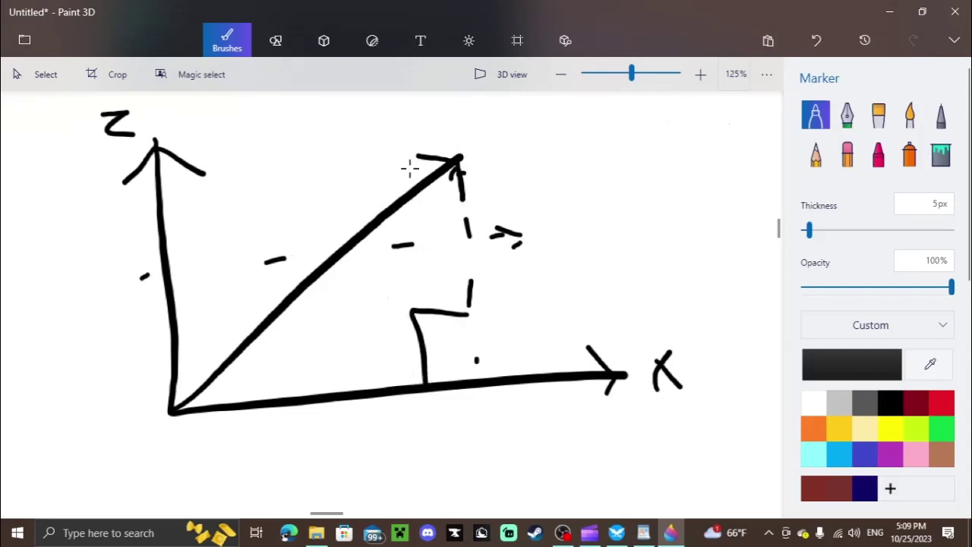
{"action": "left_click_drag", "start_coordinate": [475, 299], "coordinate": [486, 182]}
Write the Pythagorean formula c = √(a² + b²) by hand below the X axis.
{"action": "scroll", "coordinate": [463, 191], "scroll_direction": "down", "scroll_amount": 2}
{"action": "left_click_drag", "start_coordinate": [425, 217], "coordinate": [362, 262]}
{"action": "scroll", "coordinate": [362, 262], "scroll_direction": "up", "scroll_amount": 1}
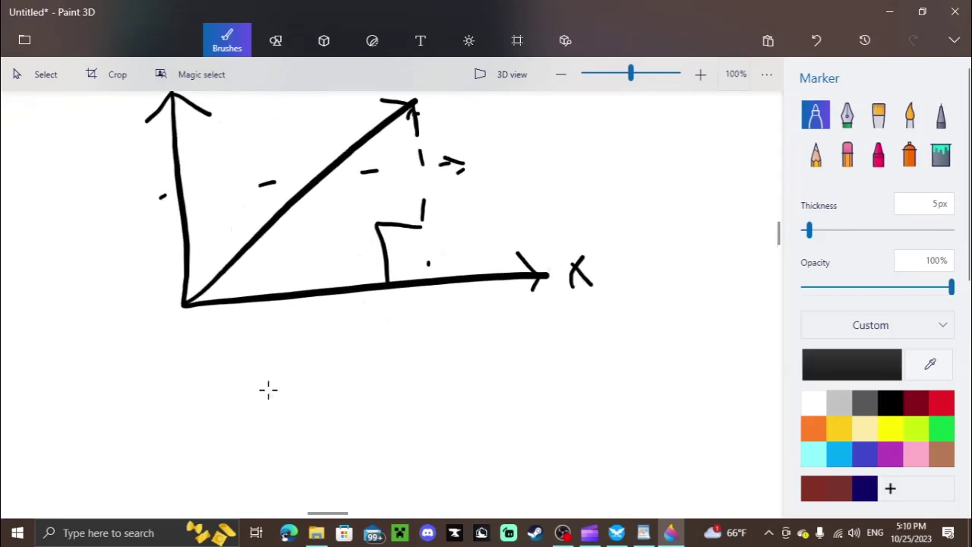
{"action": "mouse_move", "coordinate": [250, 375]}
{"action": "left_mouse_down"}
{"action": "mouse_move", "coordinate": [262, 403]}
{"action": "mouse_move", "coordinate": [317, 379]}
{"action": "mouse_move", "coordinate": [318, 391]}
{"action": "mouse_move", "coordinate": [390, 388]}
{"action": "mouse_move", "coordinate": [600, 315]}
{"action": "left_mouse_up"}
{"action": "mouse_move", "coordinate": [454, 348]}
{"action": "left_mouse_down"}
{"action": "mouse_move", "coordinate": [427, 356]}
{"action": "mouse_move", "coordinate": [469, 371]}
{"action": "left_mouse_up"}
{"action": "left_click_drag", "start_coordinate": [461, 321], "coordinate": [524, 375]}
{"action": "mouse_move", "coordinate": [551, 341]}
{"action": "left_mouse_down"}
{"action": "mouse_move", "coordinate": [551, 377]}
{"action": "mouse_move", "coordinate": [609, 345]}
{"action": "left_mouse_up"}
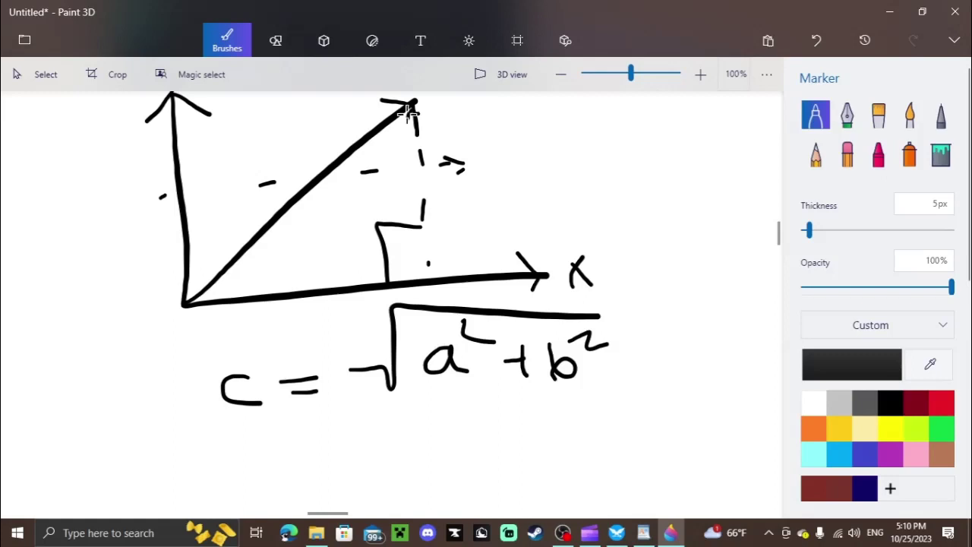
Draw a downward arrow below the formula and write √(x² + z²) under it.
{"action": "scroll", "coordinate": [501, 372], "scroll_direction": "down", "scroll_amount": 3}
{"action": "mouse_move", "coordinate": [449, 270]}
{"action": "left_mouse_down"}
{"action": "mouse_move", "coordinate": [445, 334]}
{"action": "mouse_move", "coordinate": [471, 309]}
{"action": "left_mouse_up"}
{"action": "mouse_move", "coordinate": [363, 403]}
{"action": "left_mouse_down"}
{"action": "mouse_move", "coordinate": [423, 341]}
{"action": "mouse_move", "coordinate": [644, 362]}
{"action": "left_mouse_up"}
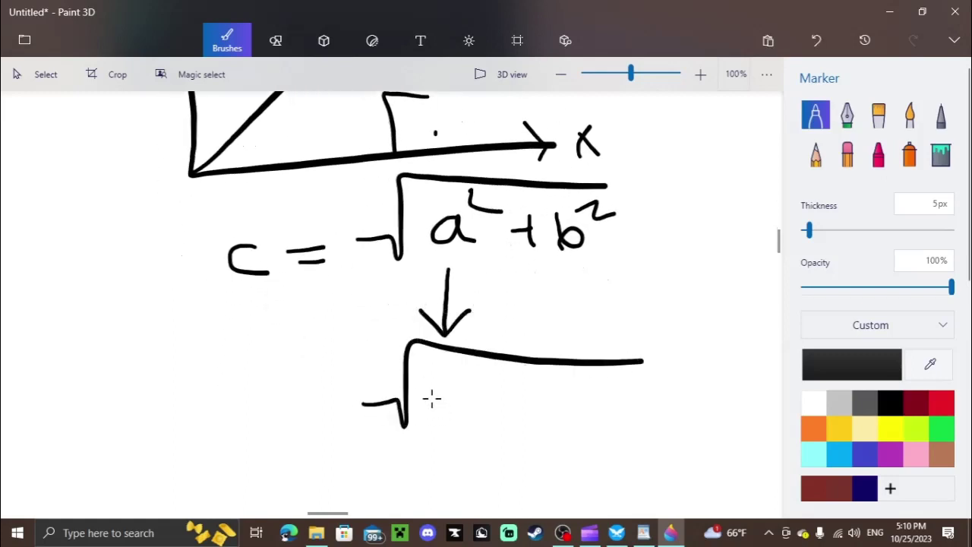
{"action": "left_click_drag", "start_coordinate": [422, 377], "coordinate": [453, 424]}
{"action": "mouse_move", "coordinate": [453, 368]}
{"action": "left_mouse_down"}
{"action": "mouse_move", "coordinate": [439, 407]}
{"action": "mouse_move", "coordinate": [475, 362]}
{"action": "mouse_move", "coordinate": [526, 425]}
{"action": "mouse_move", "coordinate": [595, 398]}
{"action": "mouse_move", "coordinate": [550, 440]}
{"action": "mouse_move", "coordinate": [585, 408]}
{"action": "left_mouse_up"}
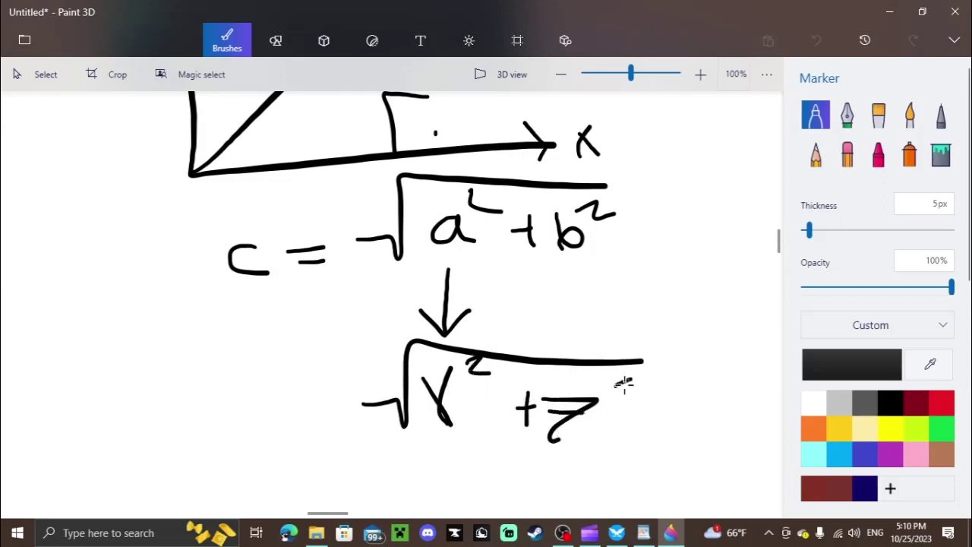
{"action": "left_click_drag", "start_coordinate": [623, 384], "coordinate": [642, 393]}
{"action": "scroll", "coordinate": [597, 343], "scroll_direction": "down", "scroll_amount": 4}
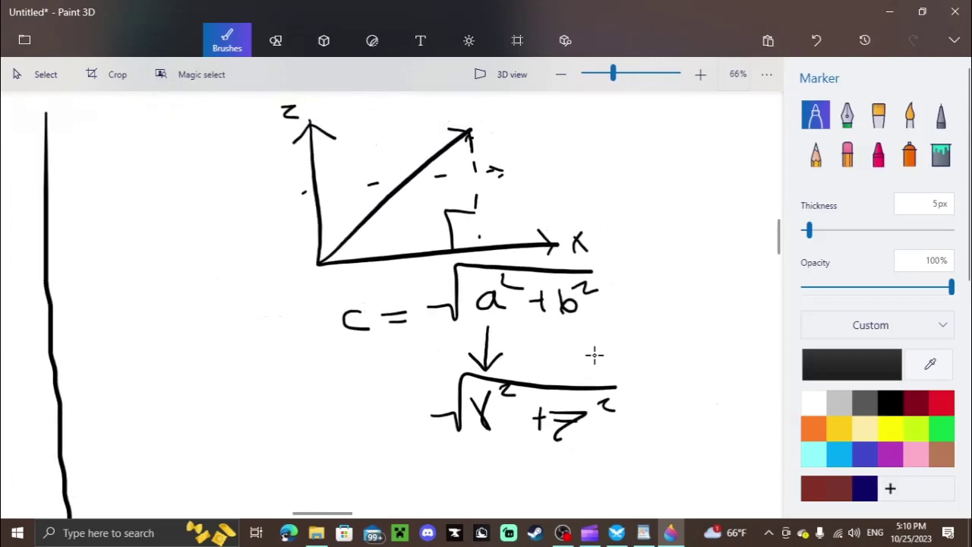
{"action": "scroll", "coordinate": [595, 355], "scroll_direction": "up", "scroll_amount": 1}
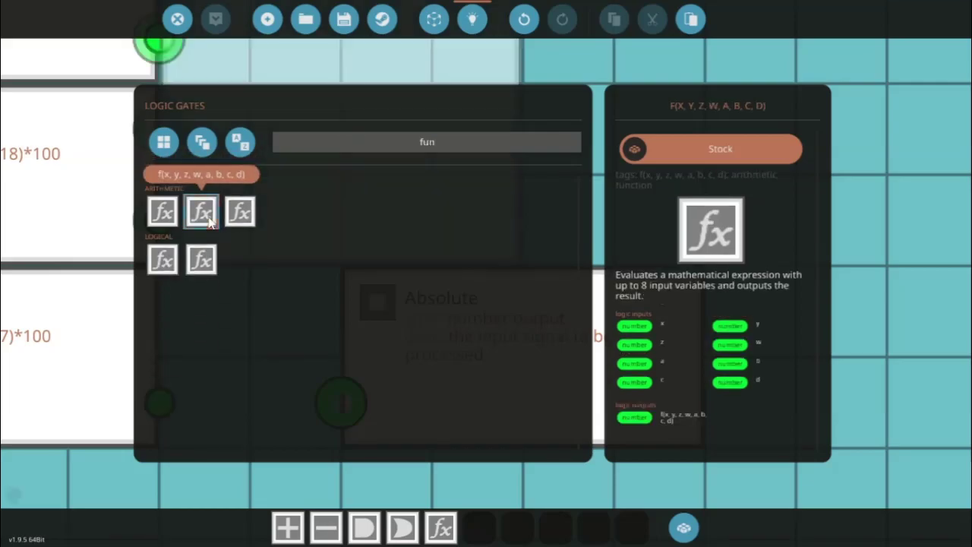
In Stormworks, place an f(x, y, z) function node and wire the first and third f(x) outputs to its x and y inputs.
{"action": "left_click", "coordinate": [160, 211]}
{"action": "scroll", "coordinate": [396, 148], "scroll_direction": "down", "scroll_amount": 5}
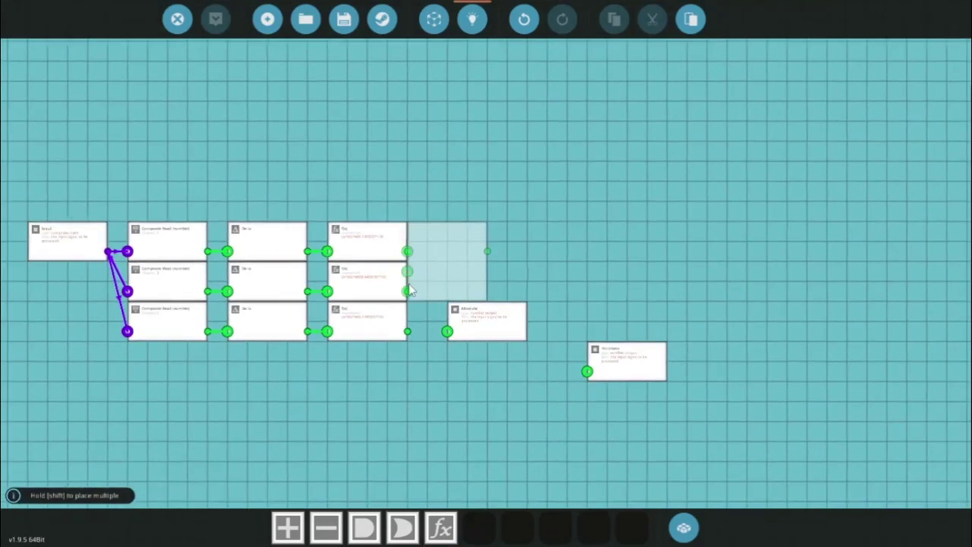
{"action": "scroll", "coordinate": [371, 240], "scroll_direction": "up", "scroll_amount": 4}
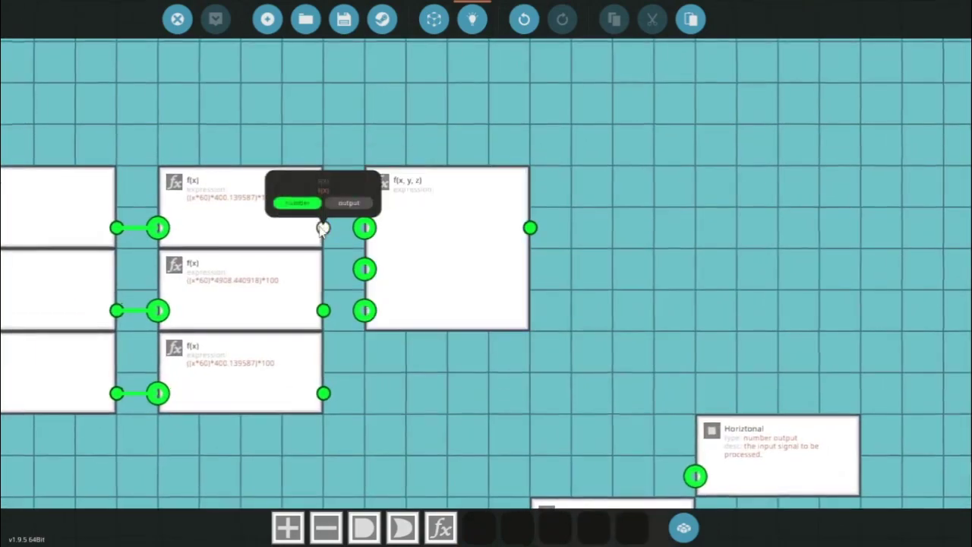
{"action": "left_click_drag", "start_coordinate": [324, 227], "coordinate": [364, 227]}
{"action": "left_click_drag", "start_coordinate": [323, 393], "coordinate": [364, 269]}
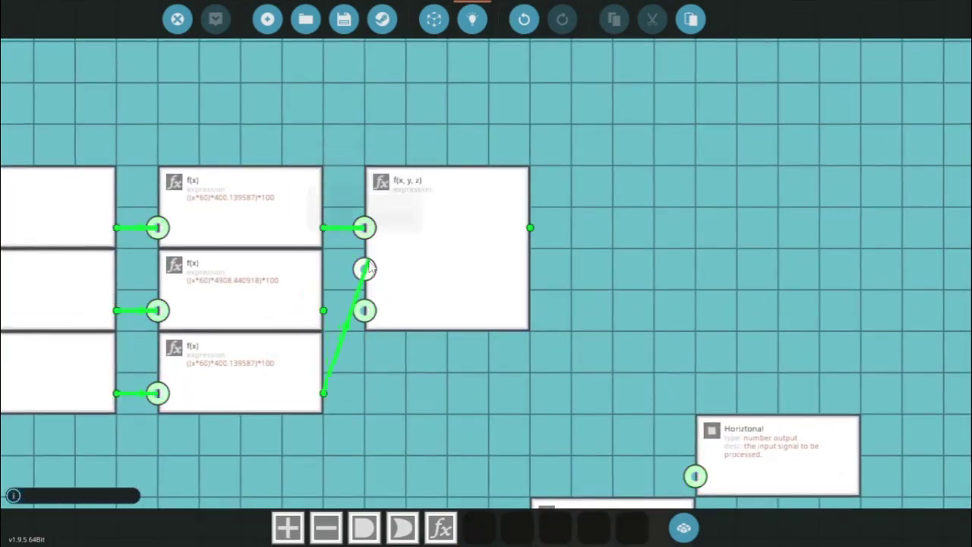
Enter the expression sqrt(x^2+y^2) in the new f(x, y, z) node.
{"action": "left_click", "coordinate": [425, 241]}
{"action": "left_click", "coordinate": [172, 120]}
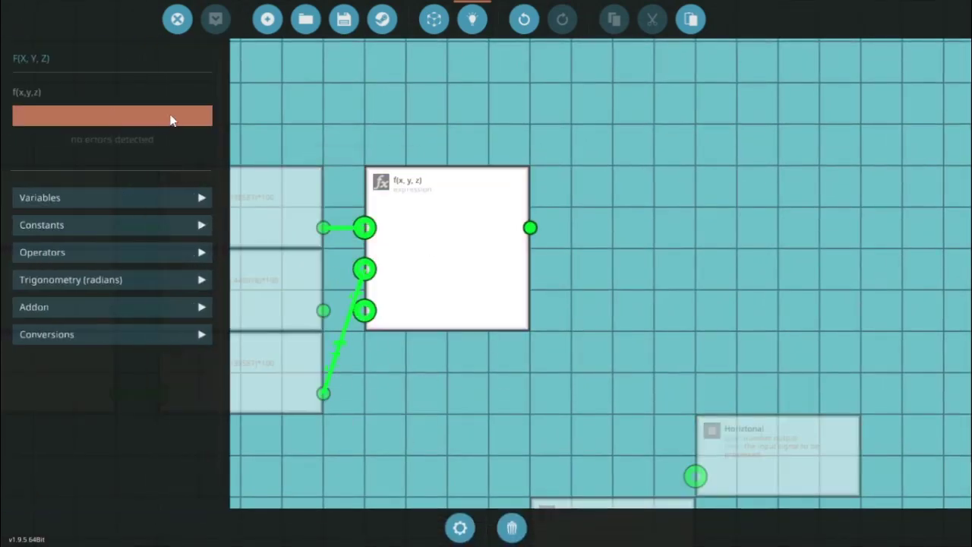
{"action": "type", "text": "sqrt"}
{"action": "type", "text": "()"}
{"action": "type", "text": "x"}
{"action": "type", "text": "^2"}
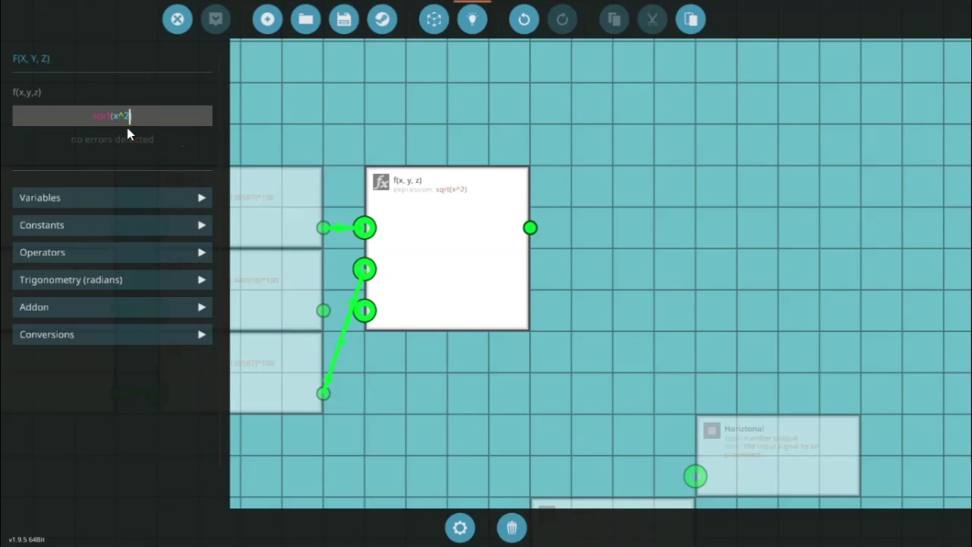
{"action": "type", "text": "+y"}
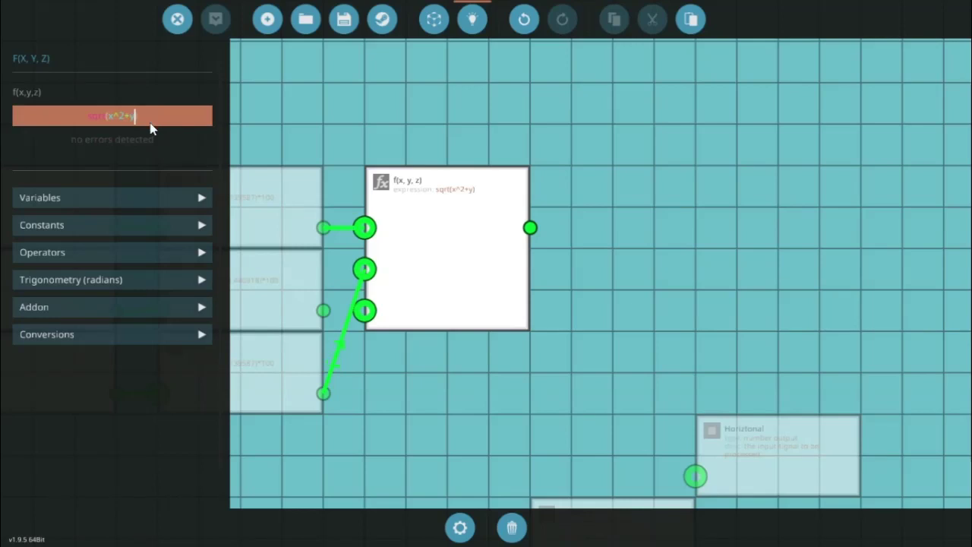
{"action": "type", "text": "^2"}
Wrap each squared term in parentheses so the expression reads sqrt((x^2)+(y^2)), and return to the logic view.
{"action": "type", "text": "("}
{"action": "type", "text": ")"}
{"action": "left_click", "coordinate": [99, 113]}
{"action": "type", "text": "("}
{"action": "left_click", "coordinate": [117, 117]}
{"action": "type", "text": ")"}
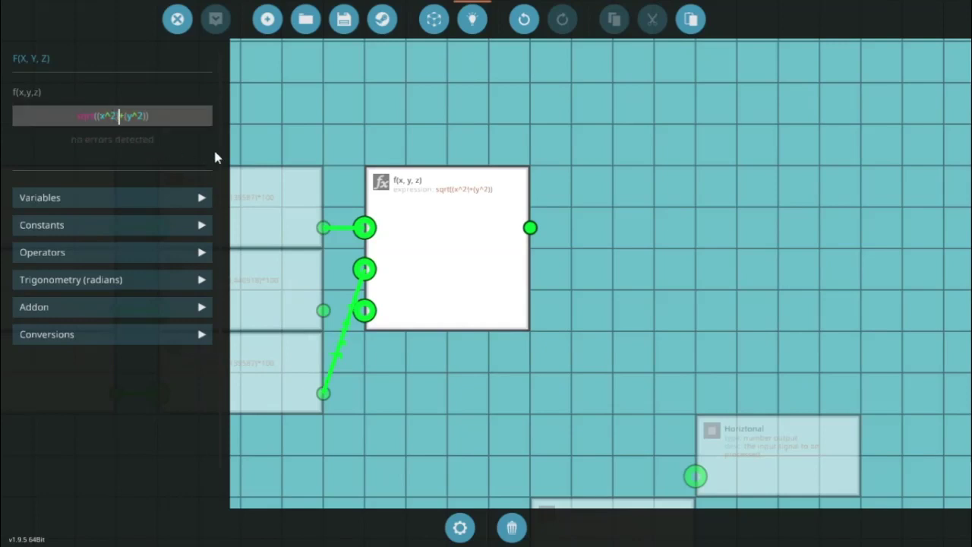
{"action": "left_click", "coordinate": [174, 118]}
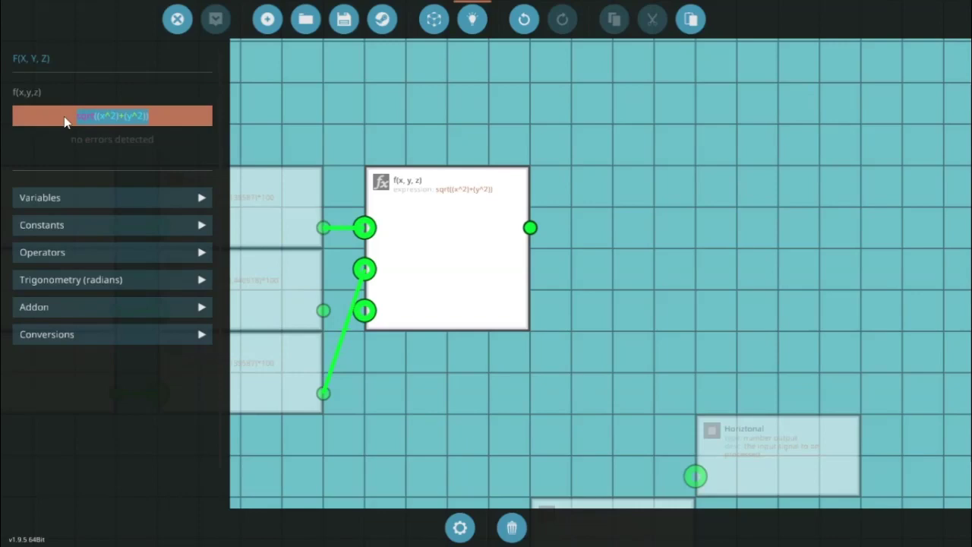
{"action": "left_click", "coordinate": [355, 111]}
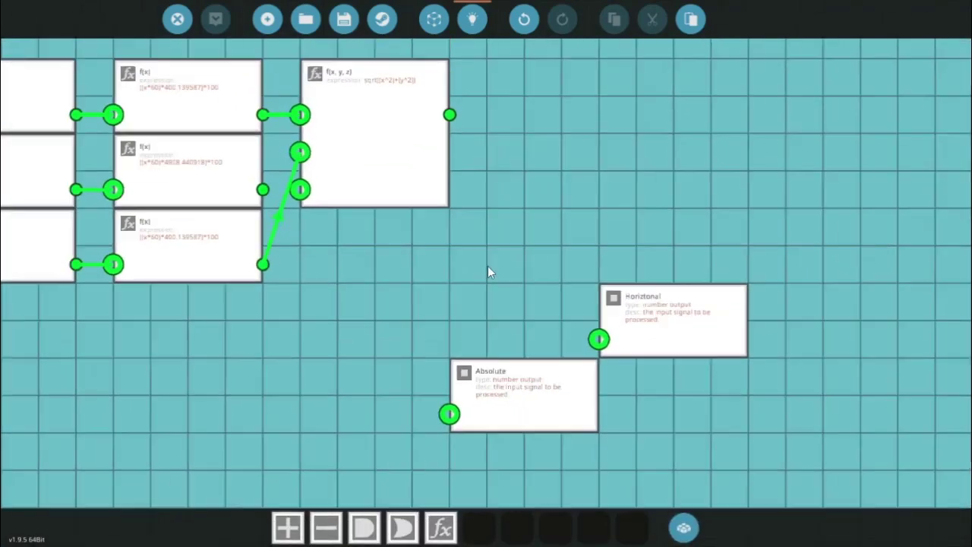
Place a second f(x, y, z) function node directly below the first one.
{"action": "scroll", "coordinate": [487, 266], "scroll_direction": "down", "scroll_amount": 1}
{"action": "key", "text": "Tab"}
{"action": "left_click", "coordinate": [200, 213]}
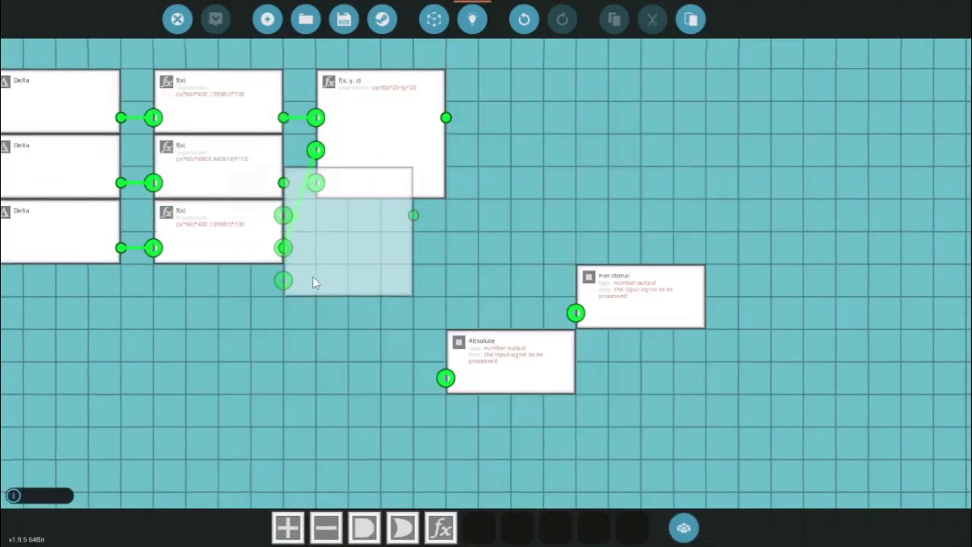
{"action": "left_click", "coordinate": [333, 321]}
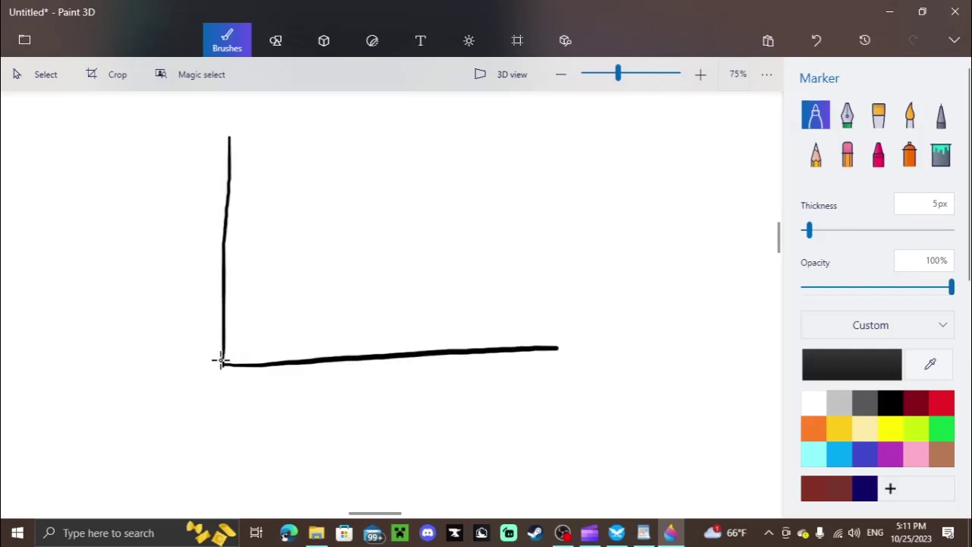
In Paint 3D, draw a third axis diagonally from the origin and a solid vector between the other axes, both with arrowheads.
{"action": "mouse_move", "coordinate": [222, 363]}
{"action": "left_mouse_down"}
{"action": "mouse_move", "coordinate": [331, 205]}
{"action": "mouse_move", "coordinate": [23, 517]}
{"action": "left_mouse_up"}
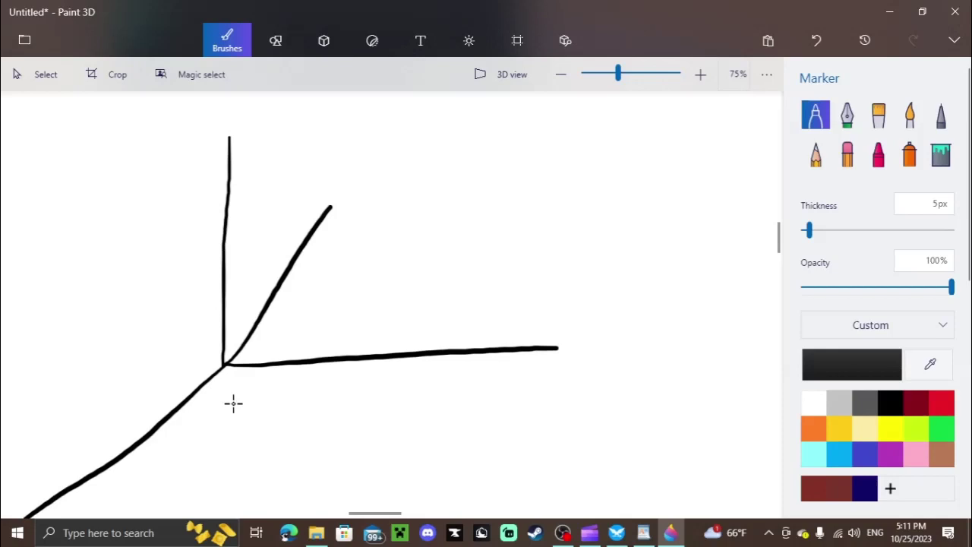
{"action": "left_click_drag", "start_coordinate": [82, 480], "coordinate": [77, 446]}
{"action": "left_click_drag", "start_coordinate": [81, 477], "coordinate": [120, 492]}
{"action": "left_click_drag", "start_coordinate": [317, 204], "coordinate": [348, 220]}
Draw a dashed diagonal arrow from the origin and a dashed vertical line from its tip down to the horizontal axis.
{"action": "left_click_drag", "start_coordinate": [224, 362], "coordinate": [237, 351]}
{"action": "left_click_drag", "start_coordinate": [274, 318], "coordinate": [293, 303]}
{"action": "left_click_drag", "start_coordinate": [316, 286], "coordinate": [369, 247]}
{"action": "left_click_drag", "start_coordinate": [387, 230], "coordinate": [424, 198]}
{"action": "left_click_drag", "start_coordinate": [434, 187], "coordinate": [447, 178]}
{"action": "left_click_drag", "start_coordinate": [457, 170], "coordinate": [494, 142]}
{"action": "left_click_drag", "start_coordinate": [490, 169], "coordinate": [490, 214]}
{"action": "left_click_drag", "start_coordinate": [491, 231], "coordinate": [492, 266]}
{"action": "left_click_drag", "start_coordinate": [491, 300], "coordinate": [494, 348]}
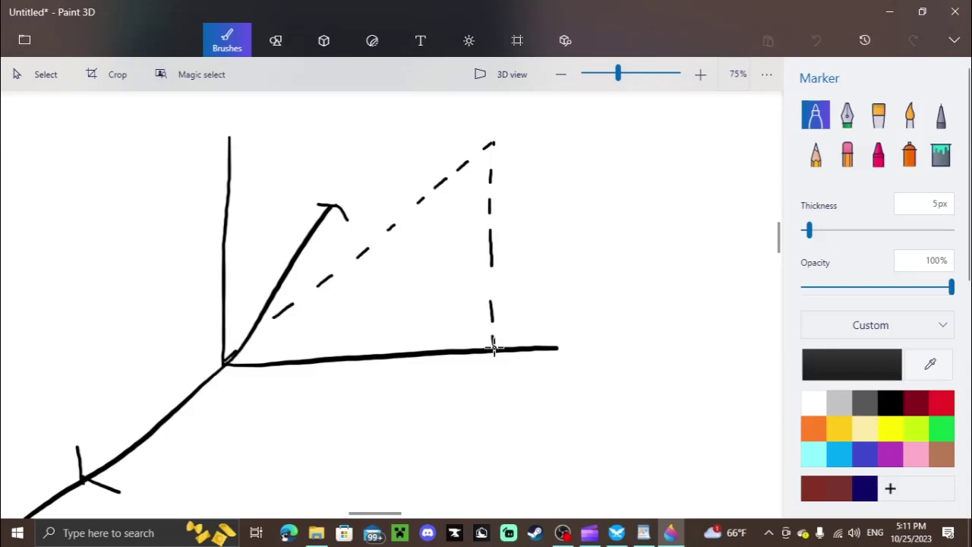
{"action": "mouse_move", "coordinate": [494, 143]}
{"action": "left_mouse_down"}
{"action": "mouse_move", "coordinate": [461, 146]}
{"action": "mouse_move", "coordinate": [482, 184]}
{"action": "left_mouse_up"}
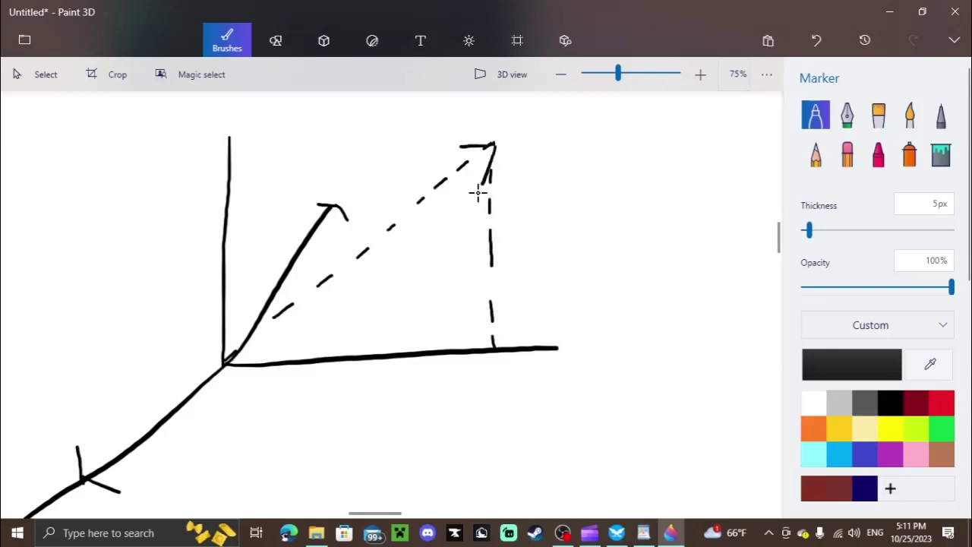
Draw a second solid arrow from the origin below the dashed diagonal and sketch strokes relating it to the steeper vector.
{"action": "left_click_drag", "start_coordinate": [225, 361], "coordinate": [423, 255]}
{"action": "left_click_drag", "start_coordinate": [424, 256], "coordinate": [415, 274]}
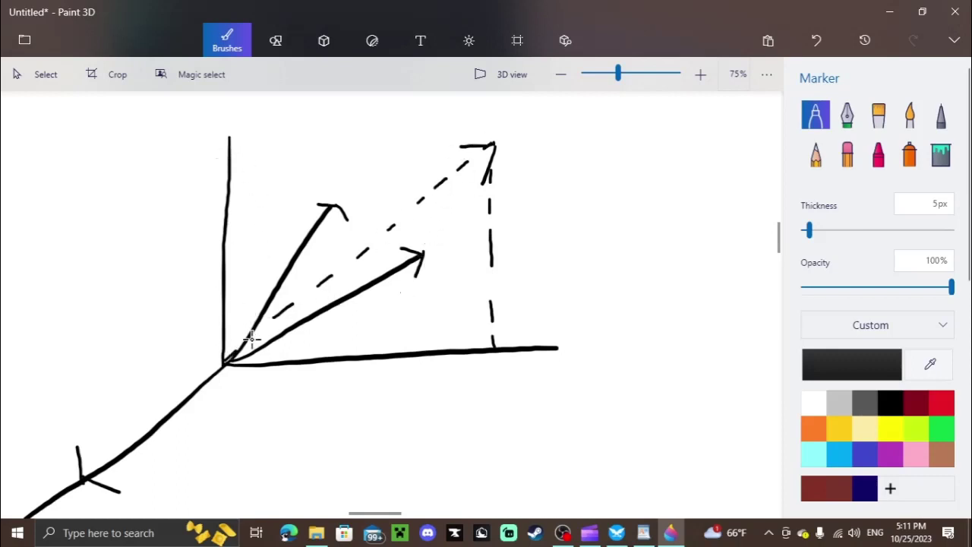
{"action": "mouse_move", "coordinate": [240, 345]}
{"action": "left_mouse_down"}
{"action": "mouse_move", "coordinate": [373, 136]}
{"action": "mouse_move", "coordinate": [400, 266]}
{"action": "left_mouse_up"}
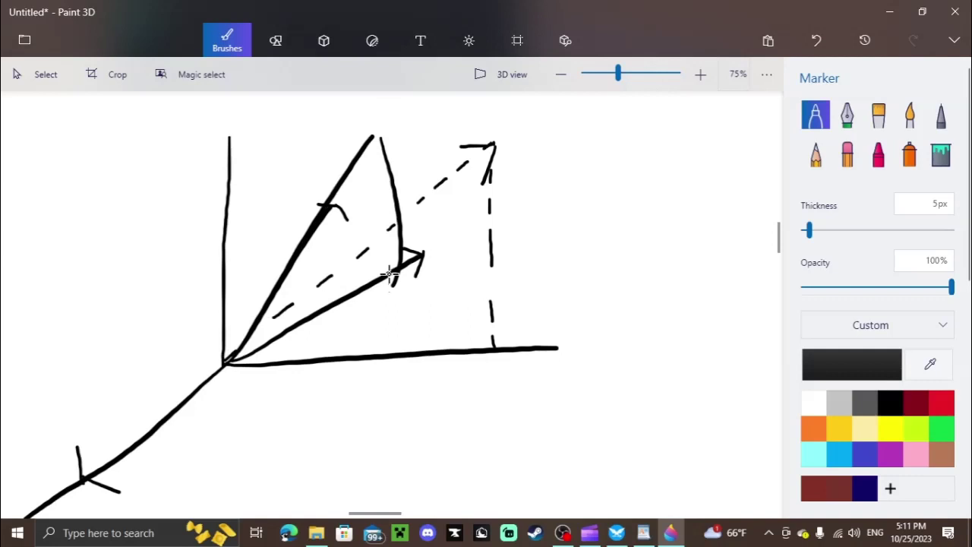
{"action": "left_click_drag", "start_coordinate": [236, 351], "coordinate": [439, 162]}
{"action": "left_click_drag", "start_coordinate": [352, 169], "coordinate": [282, 278]}
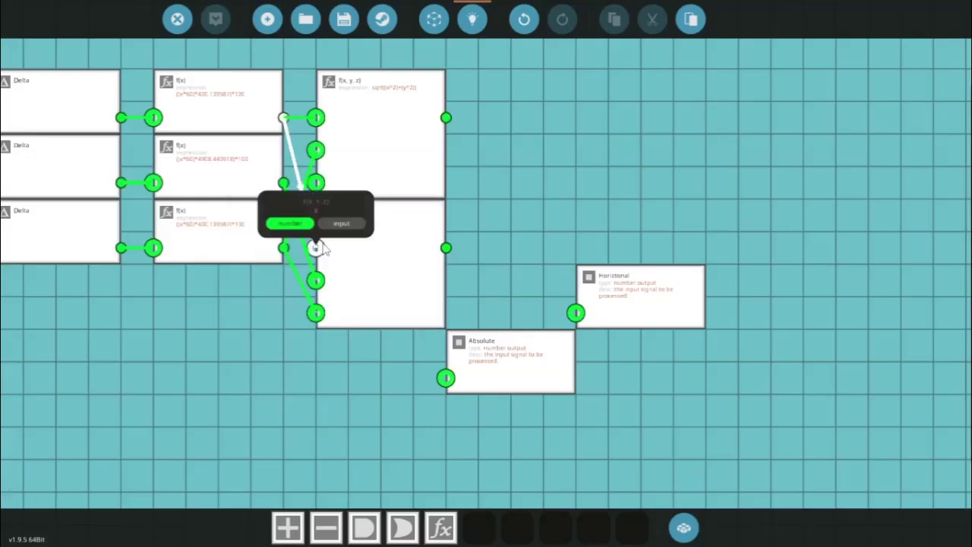
In Stormworks, wire the three f(x) outputs into the lower f(x, y, z) node and set its expression to sqrt((x^2)+(y^2)+(z^2)).
{"action": "left_click_drag", "start_coordinate": [316, 313], "coordinate": [316, 313]}
{"action": "type", "text": "sq"}
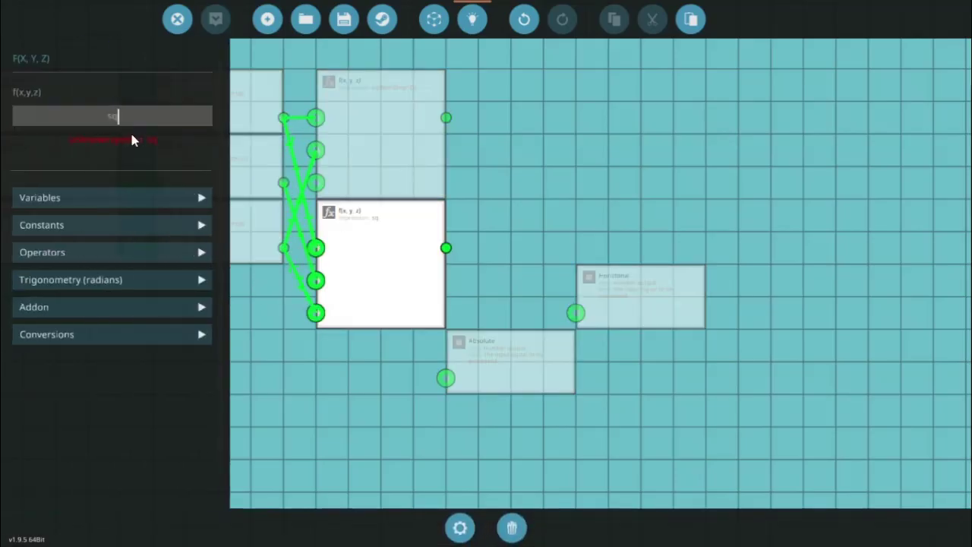
{"action": "type", "text": "rt()"}
{"action": "type", "text": "()()()"}
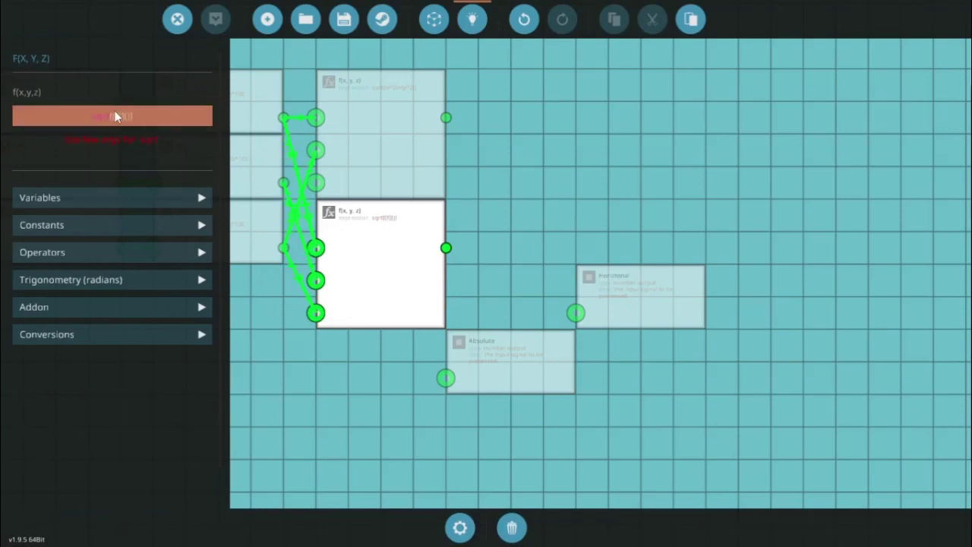
{"action": "type", "text": "^2"}
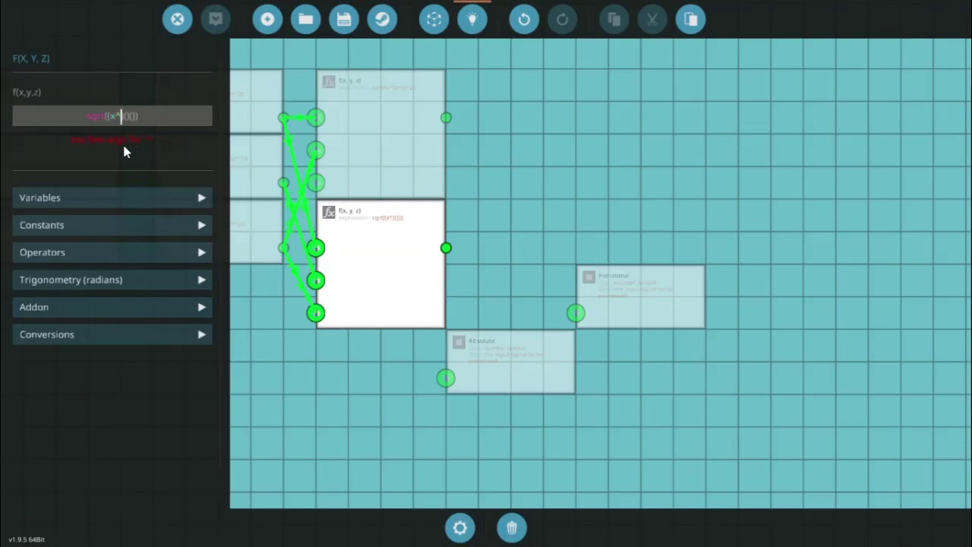
{"action": "left_click", "coordinate": [130, 118]}
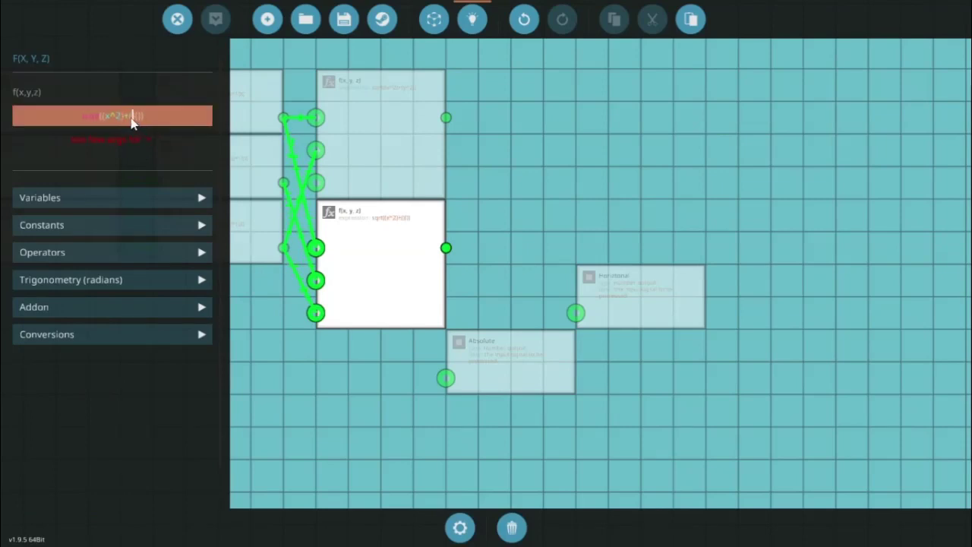
{"action": "type", "text": ")+(y^2)+"}
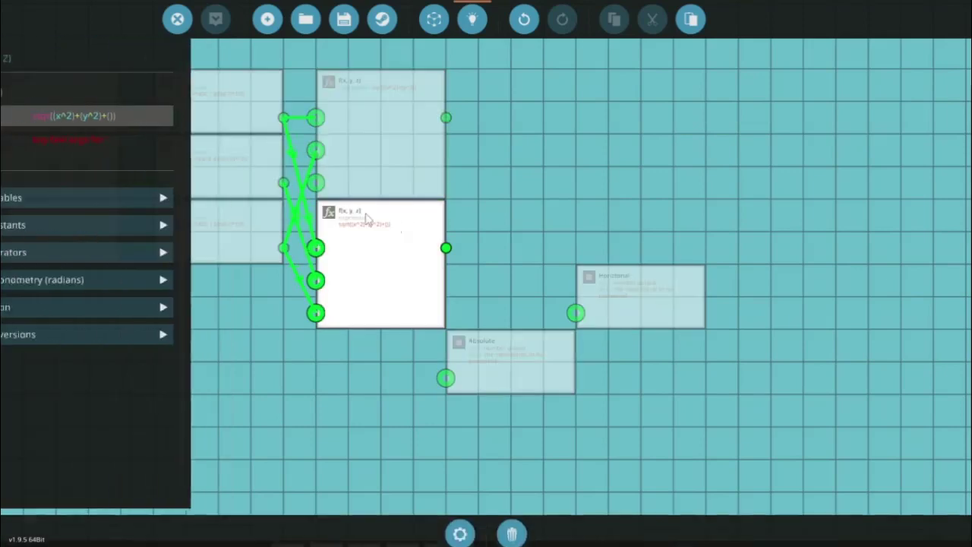
{"action": "type", "text": "("}
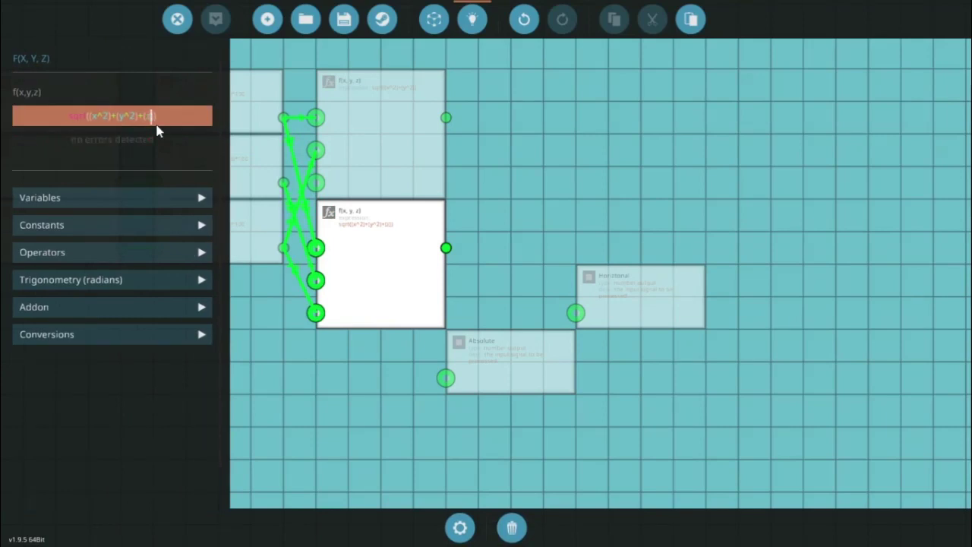
{"action": "type", "text": "z^2"}
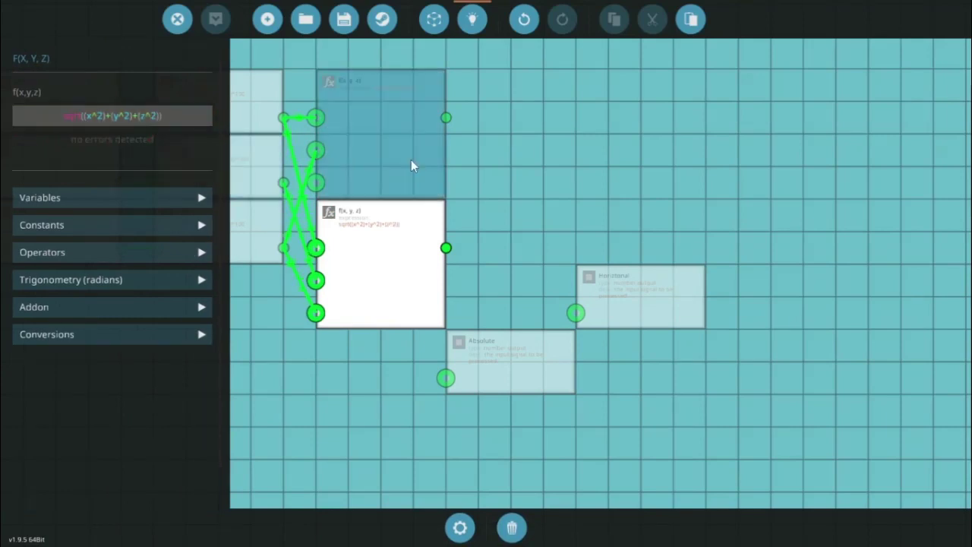
{"action": "left_click", "coordinate": [479, 154]}
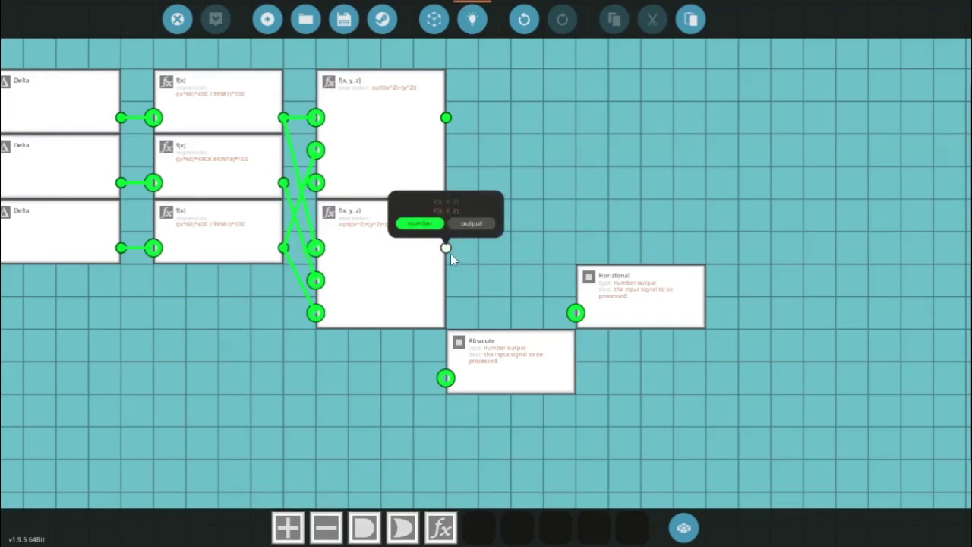
Move the Absolute output beside the lower function node and connect it, and move the Horiztonal output beside the upper function node.
{"action": "left_click_drag", "start_coordinate": [496, 349], "coordinate": [528, 218]}
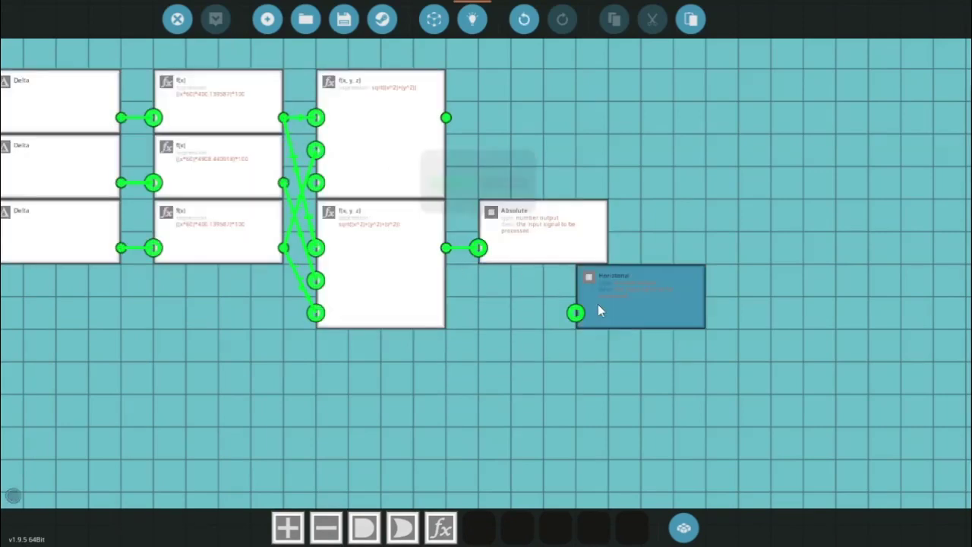
{"action": "left_click_drag", "start_coordinate": [599, 308], "coordinate": [510, 101]}
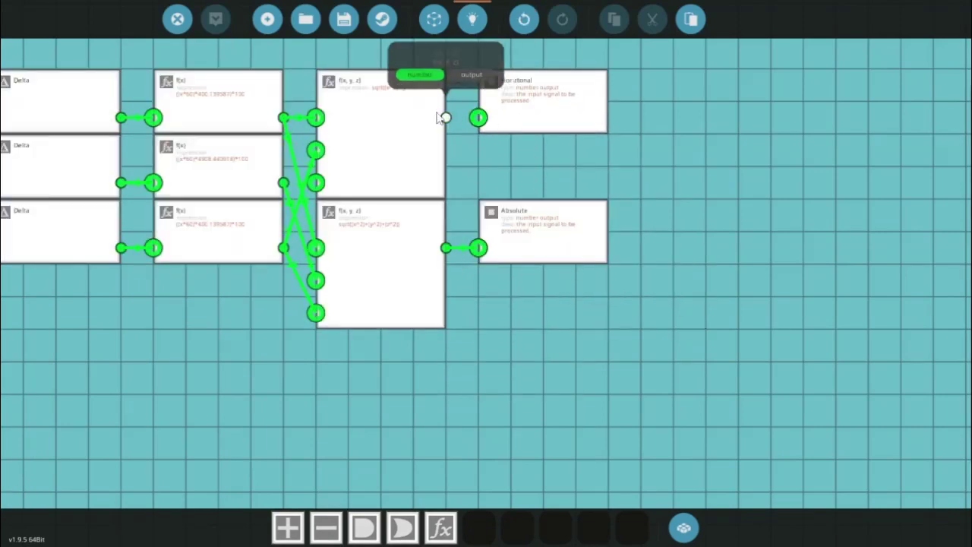
Connect the upper f(x, y, z) node to the Horiztonal output, save the microcontroller and return to the vehicle editor.
{"action": "left_click", "coordinate": [343, 19]}
{"action": "left_click", "coordinate": [337, 232]}
{"action": "left_click", "coordinate": [533, 395]}
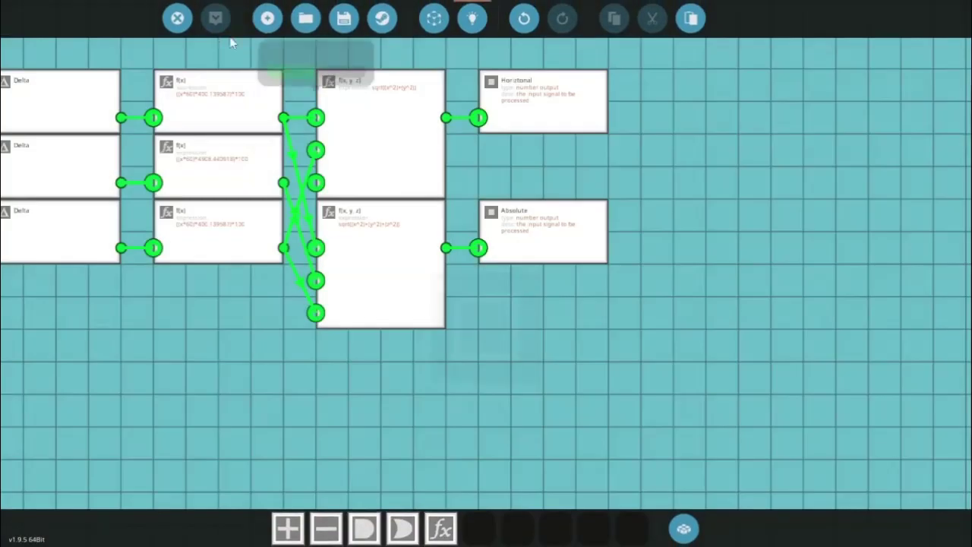
{"action": "left_click", "coordinate": [179, 19]}
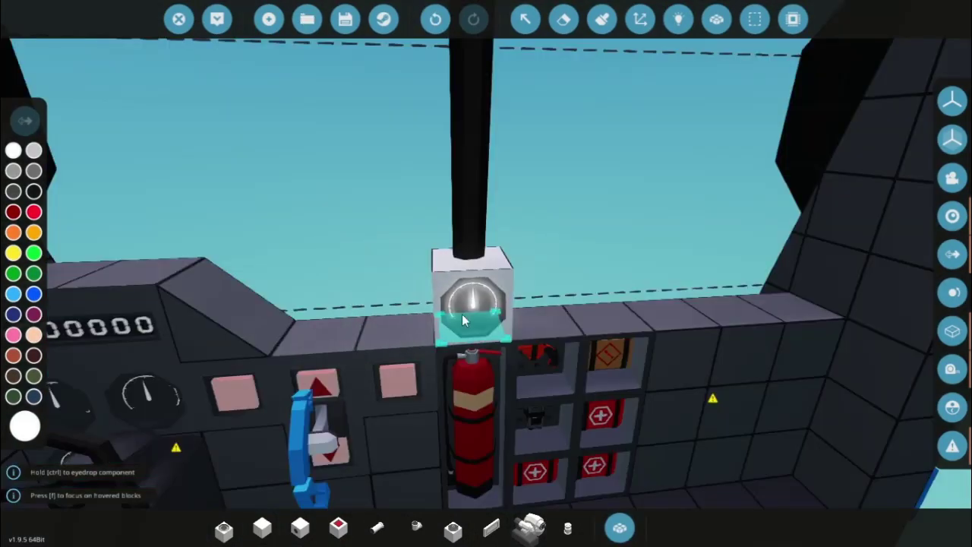
Find the Digital Display with the search "dis" and place two of them stacked on the dashboard, facing the driver.
{"action": "key", "text": "Tab"}
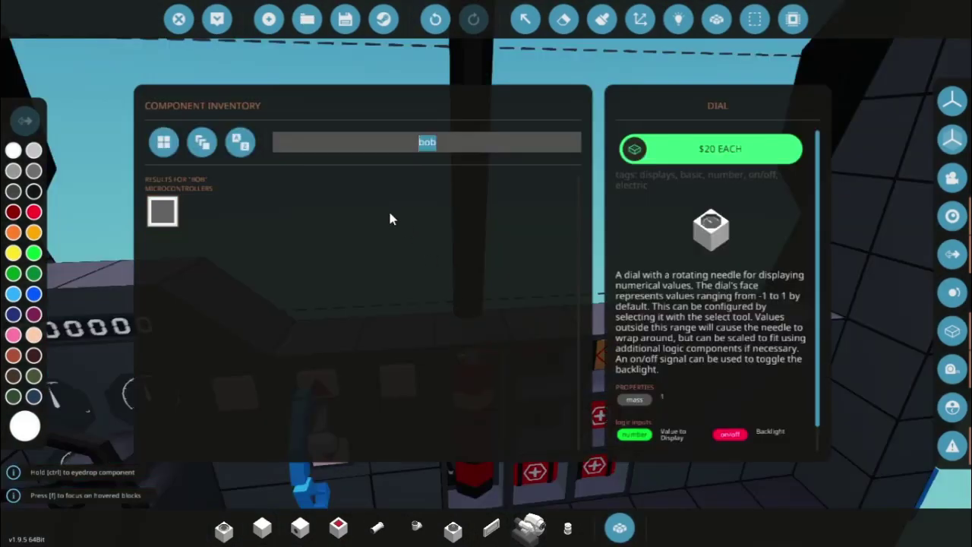
{"action": "type", "text": "dis"}
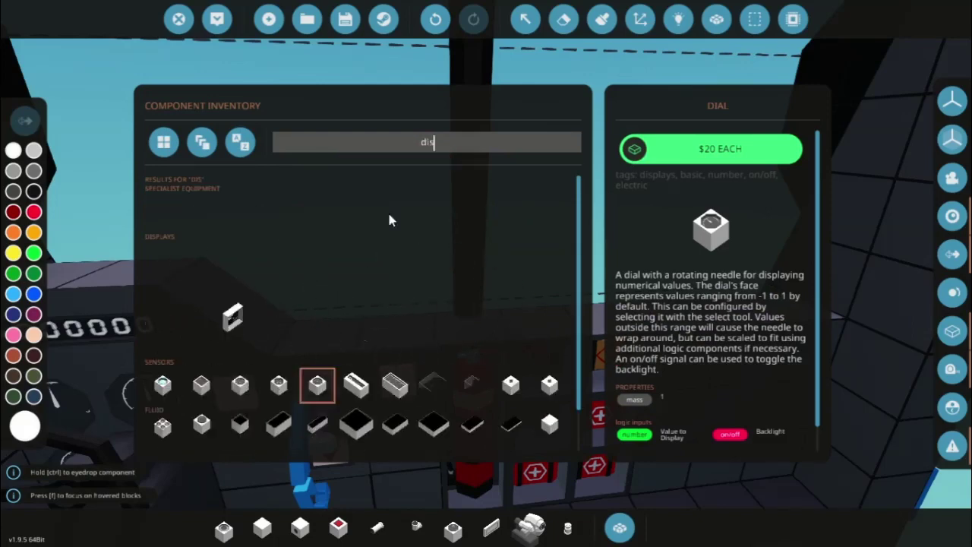
{"action": "left_click", "coordinate": [356, 259]}
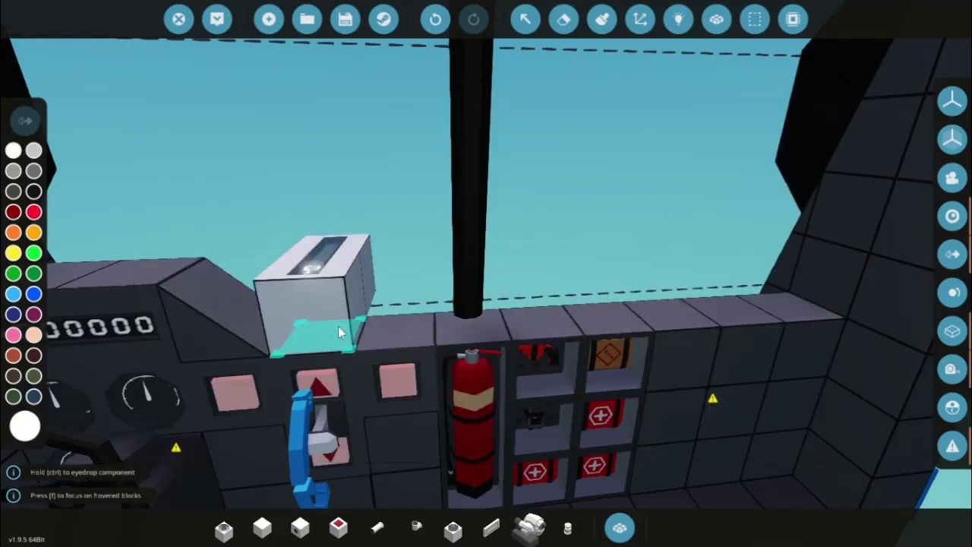
{"action": "key", "text": "i"}
{"action": "key", "text": "j"}
{"action": "key", "text": "i"}
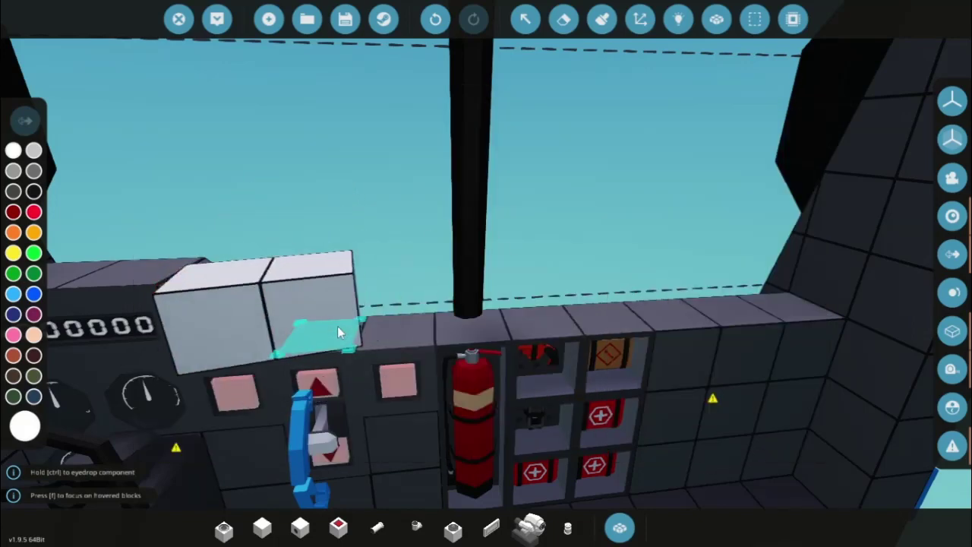
{"action": "key", "text": "j"}
{"action": "key", "text": "j"}
{"action": "left_click", "coordinate": [324, 255]}
Find the Linear Speed Sensor with the search "linear" and mount it behind the lower digital display.
{"action": "scroll", "coordinate": [445, 251], "scroll_direction": "down", "scroll_amount": 2}
{"action": "key", "text": "Tab"}
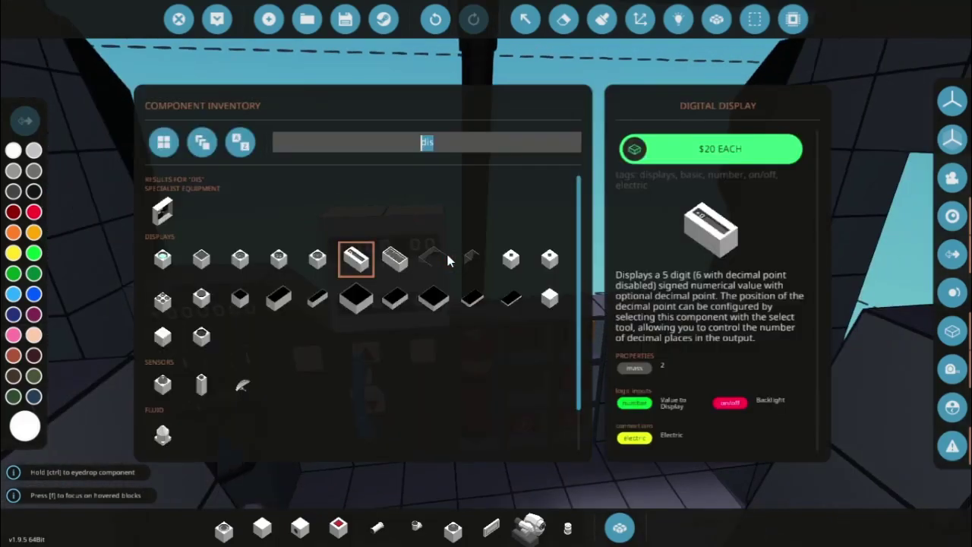
{"action": "type", "text": "linear"}
{"action": "left_click", "coordinate": [178, 215]}
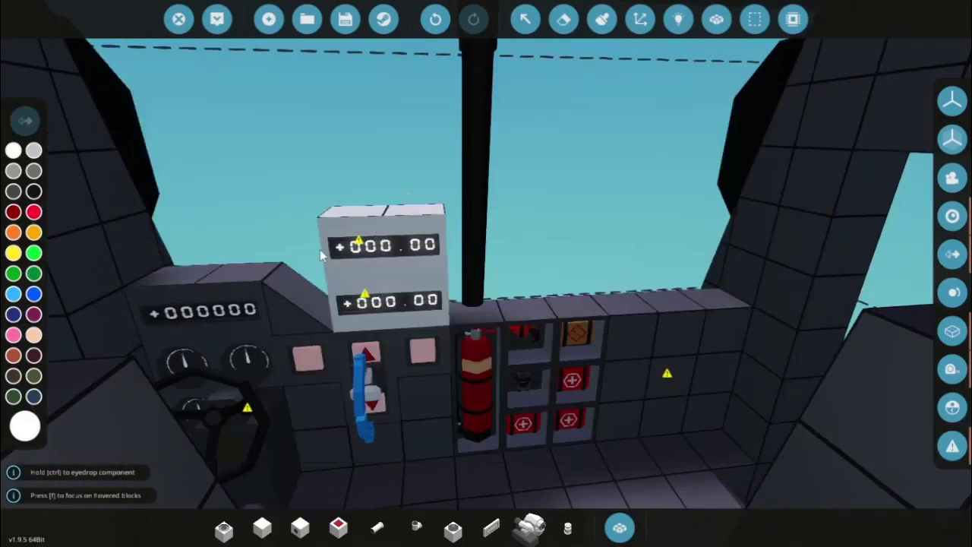
{"action": "right_click", "coordinate": [320, 249]}
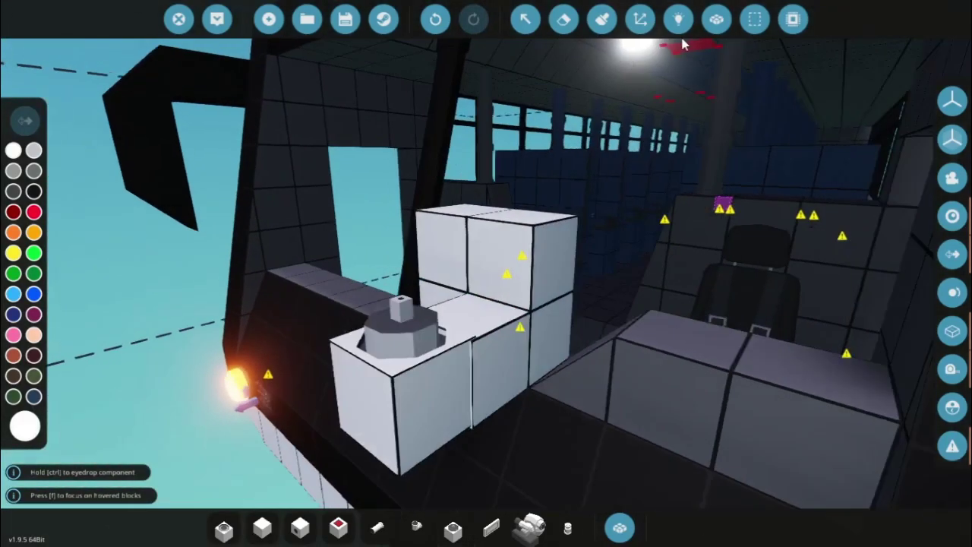
Connect the sensor's Linear Speed number output to the lower digital display's value input and return to building.
{"action": "left_click", "coordinate": [678, 19]}
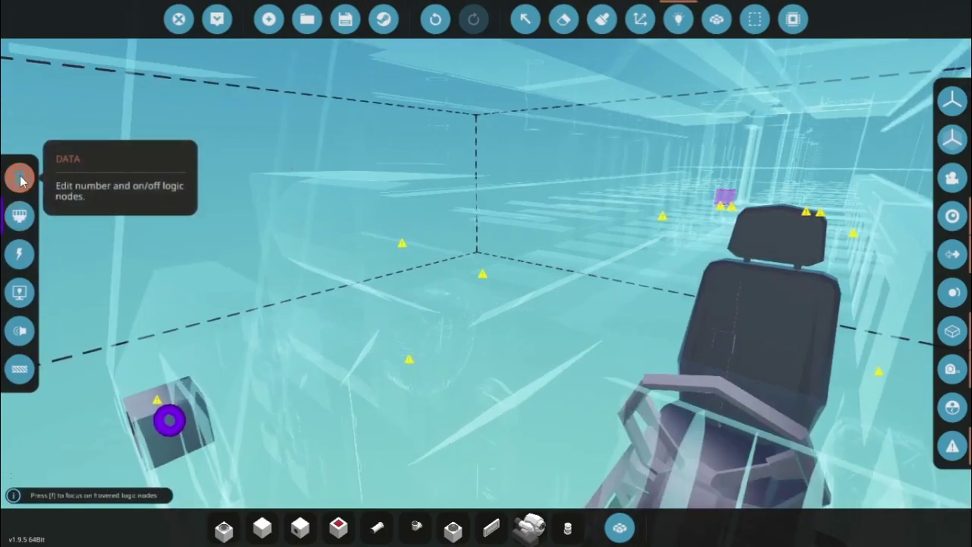
{"action": "left_click", "coordinate": [19, 177]}
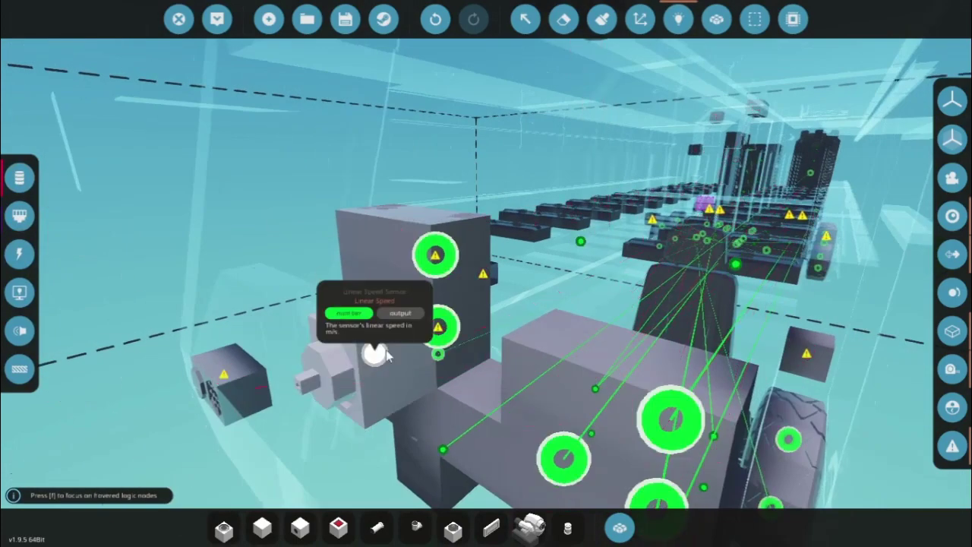
{"action": "left_click", "coordinate": [716, 19]}
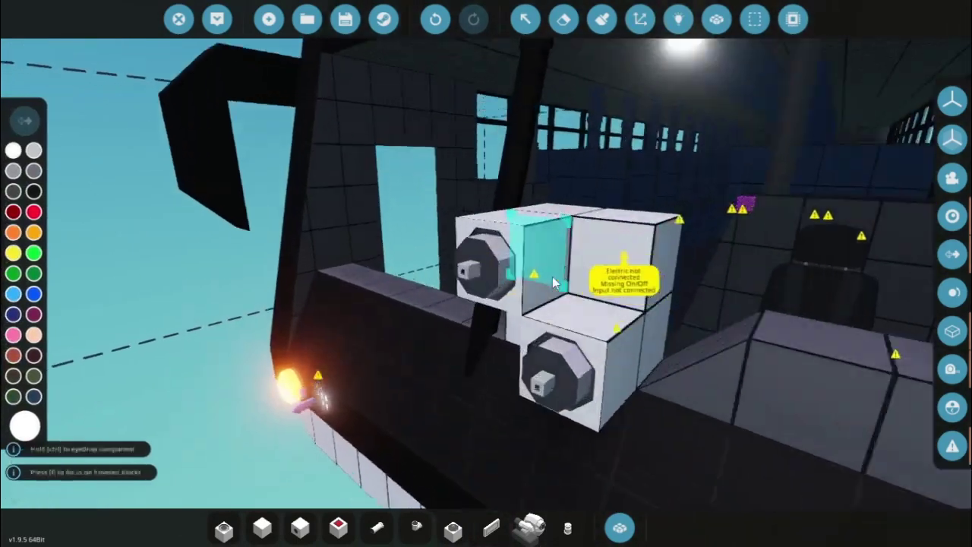
Find the Astronomy Sensor with the search "astr" and place it beside the linear speed sensor.
{"action": "key", "text": "Tab"}
{"action": "type", "text": "alti"}
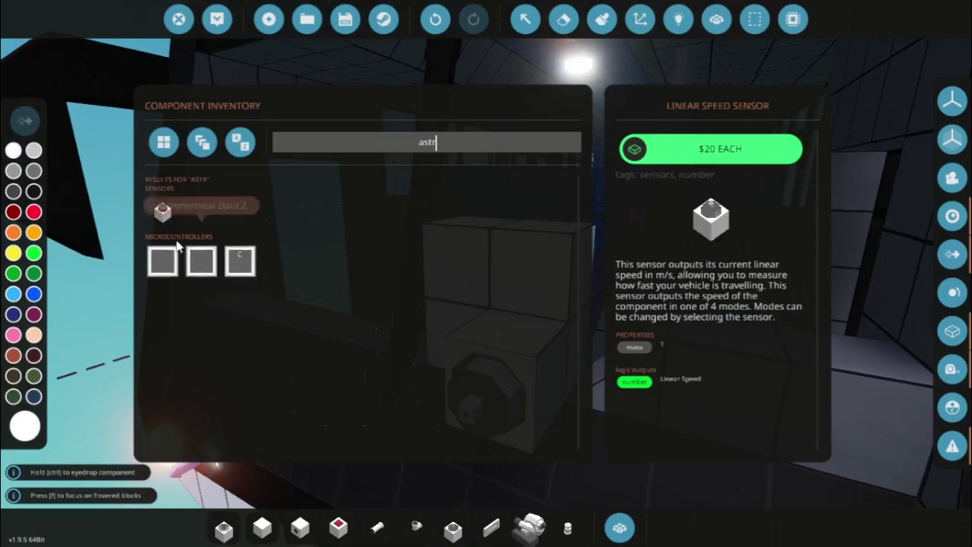
{"action": "left_click", "coordinate": [162, 214]}
{"action": "left_click_drag", "start_coordinate": [345, 241], "coordinate": [669, 316]}
{"action": "scroll", "coordinate": [481, 289], "scroll_direction": "down", "scroll_amount": 3}
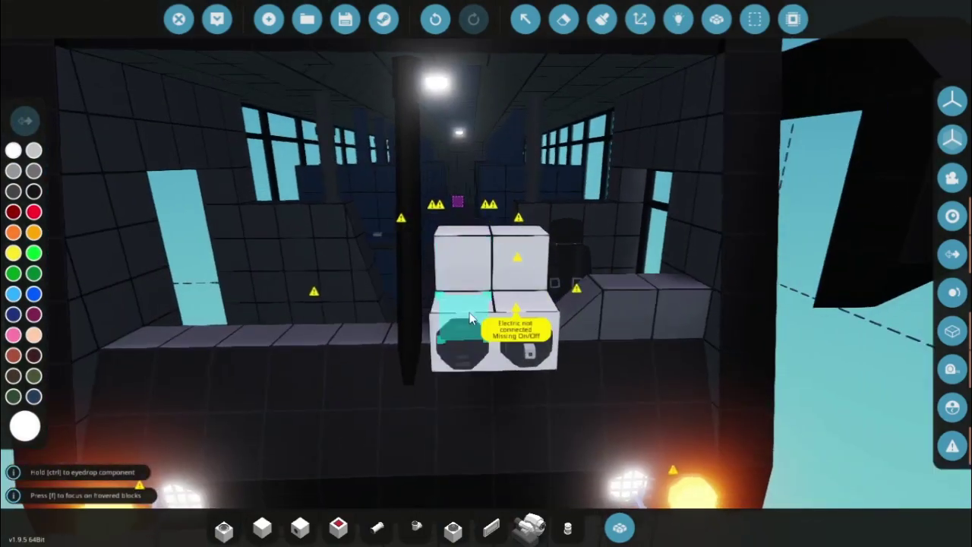
Find the Bob microcontroller in the inventory and place it on top of the two sensors.
{"action": "key", "text": "q"}
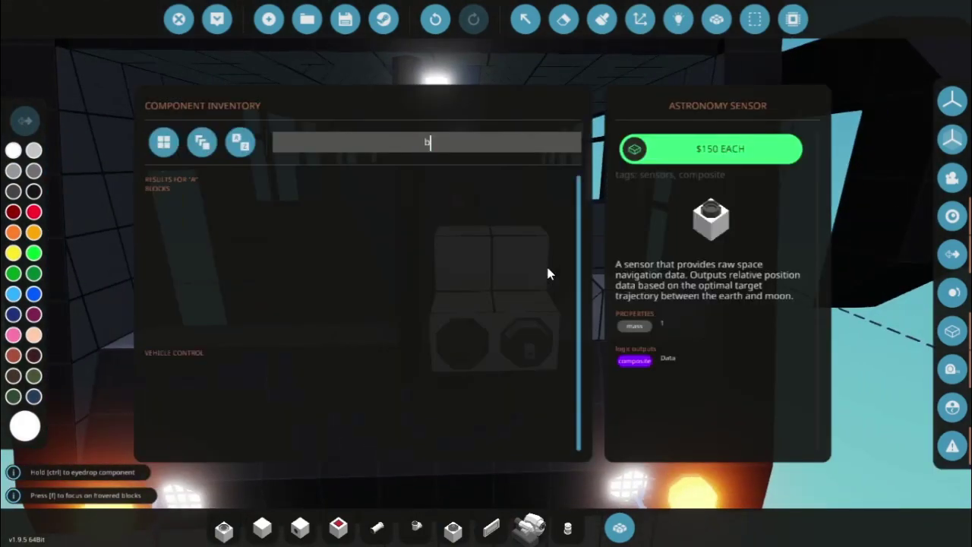
{"action": "left_click", "coordinate": [163, 216]}
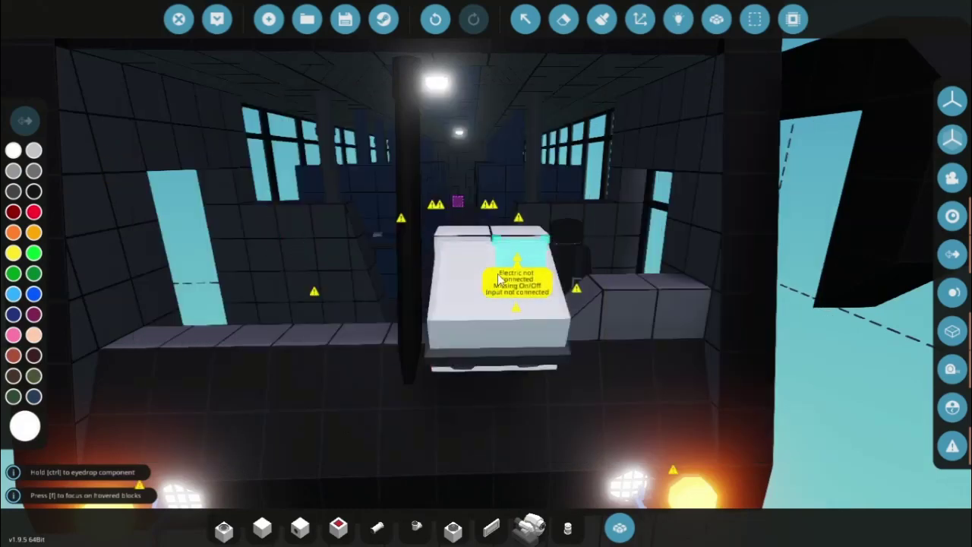
{"action": "scroll", "coordinate": [630, 250], "scroll_direction": "down", "scroll_amount": 5}
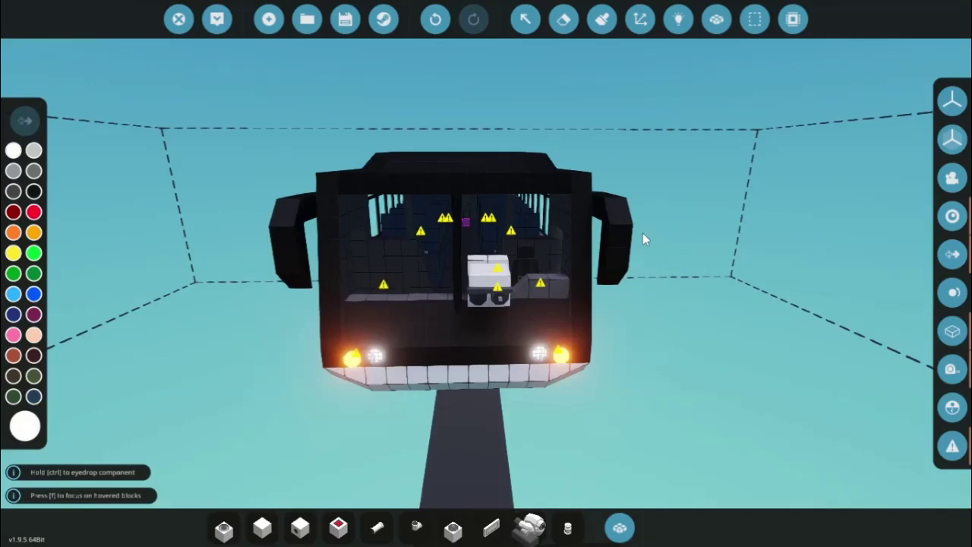
Connect the Bob microcontroller's horizontal velocity output to the upper digital display's value input.
{"action": "left_click", "coordinate": [678, 19]}
{"action": "key", "text": "w"}
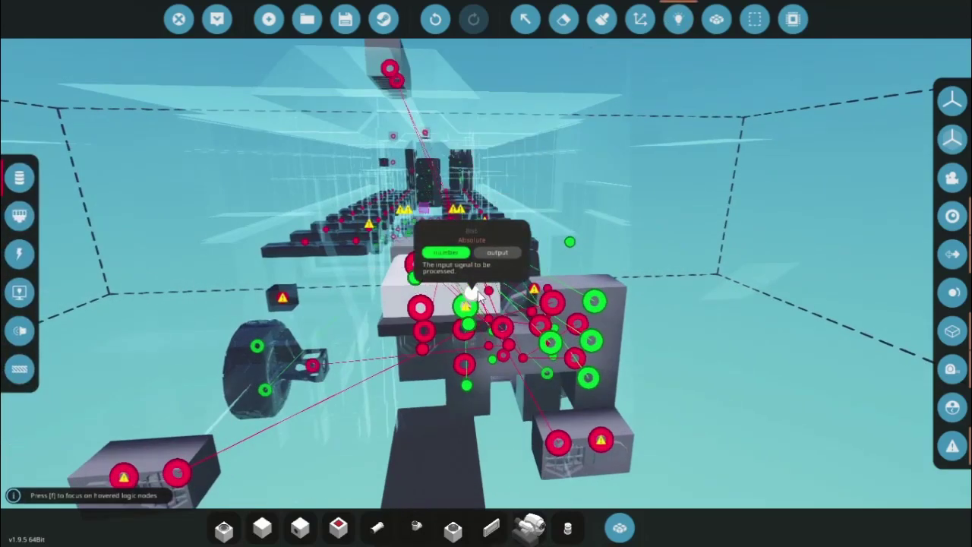
{"action": "key", "text": "w"}
{"action": "key", "text": "d"}
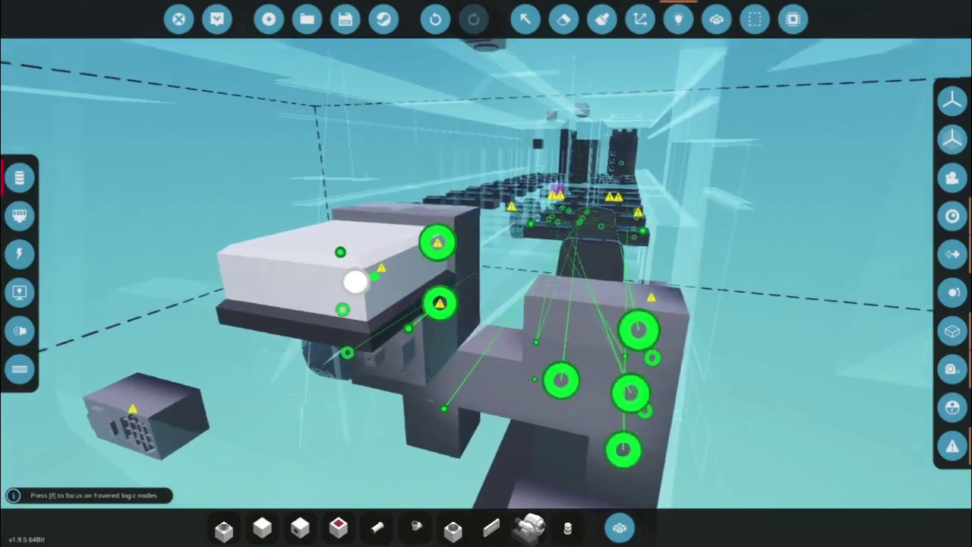
{"action": "scroll", "coordinate": [477, 279], "scroll_direction": "up", "scroll_amount": 3}
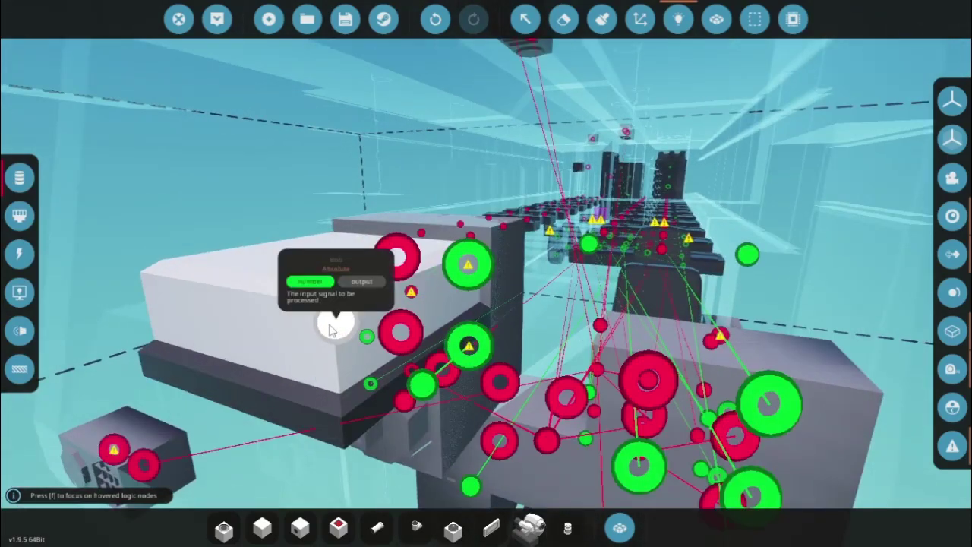
{"action": "left_click_drag", "start_coordinate": [340, 288], "coordinate": [466, 264]}
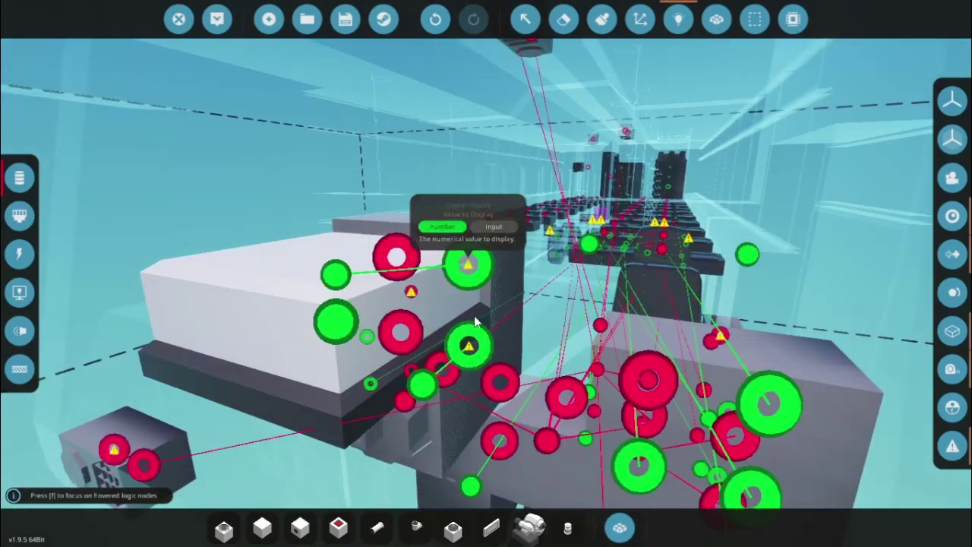
Connect the astronomy sensor's composite Data output to the Bob microcontroller's composite input.
{"action": "key", "text": "s"}
{"action": "left_click", "coordinate": [18, 215]}
{"action": "key", "text": "w"}
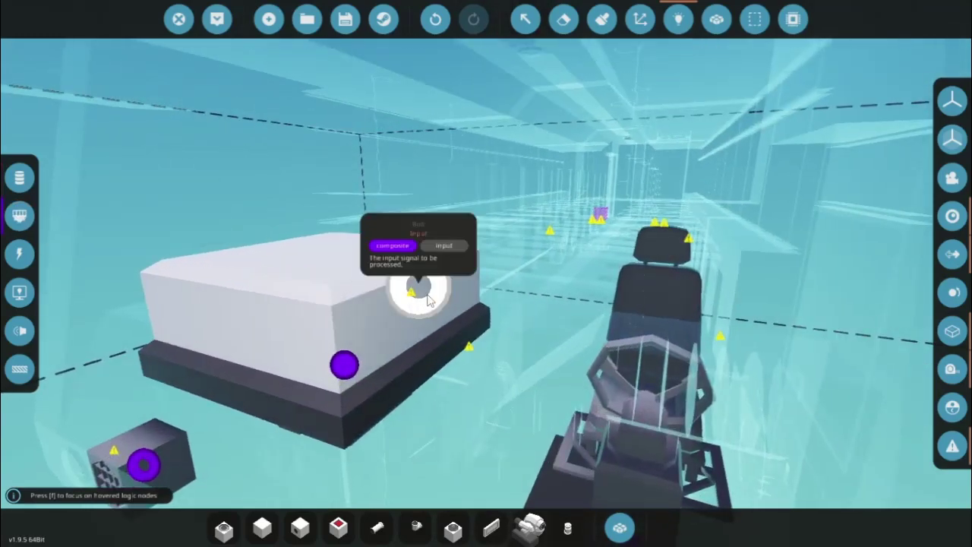
{"action": "key", "text": "s"}
{"action": "left_click_drag", "start_coordinate": [418, 288], "coordinate": [263, 263]}
{"action": "key", "text": "d"}
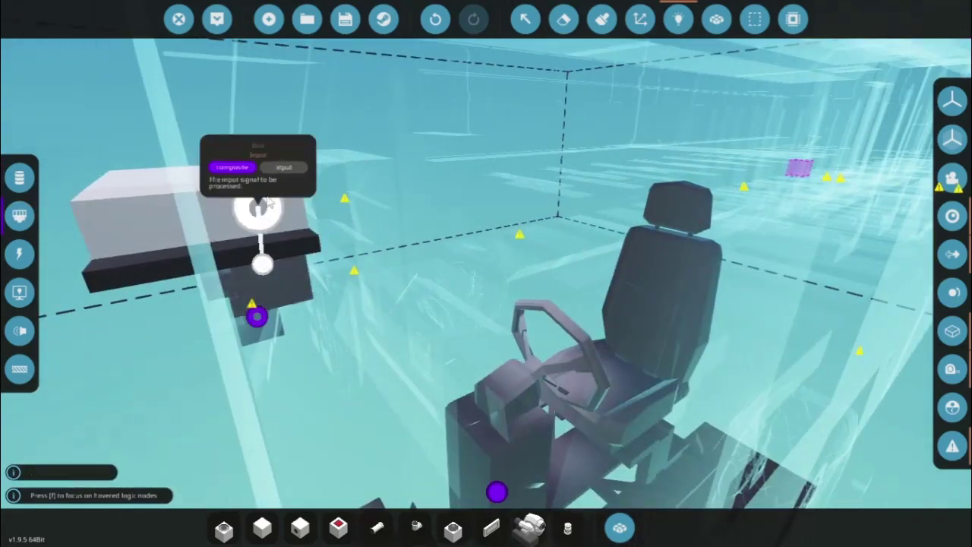
{"action": "key", "text": "s"}
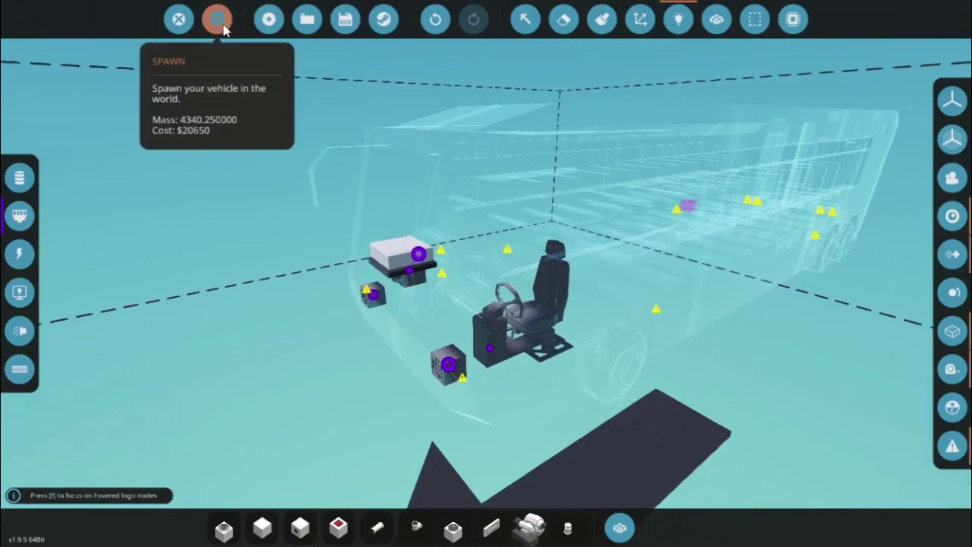
Spawn the bus, take the driver's seat and raise the throttle to compare the two speed displays while driving.
{"action": "left_click", "coordinate": [217, 19]}
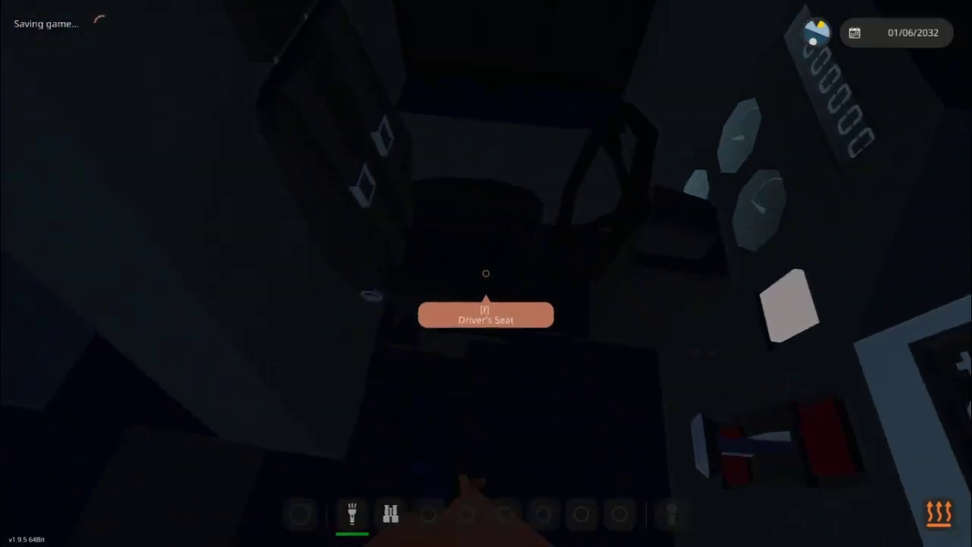
{"action": "key", "text": "f"}
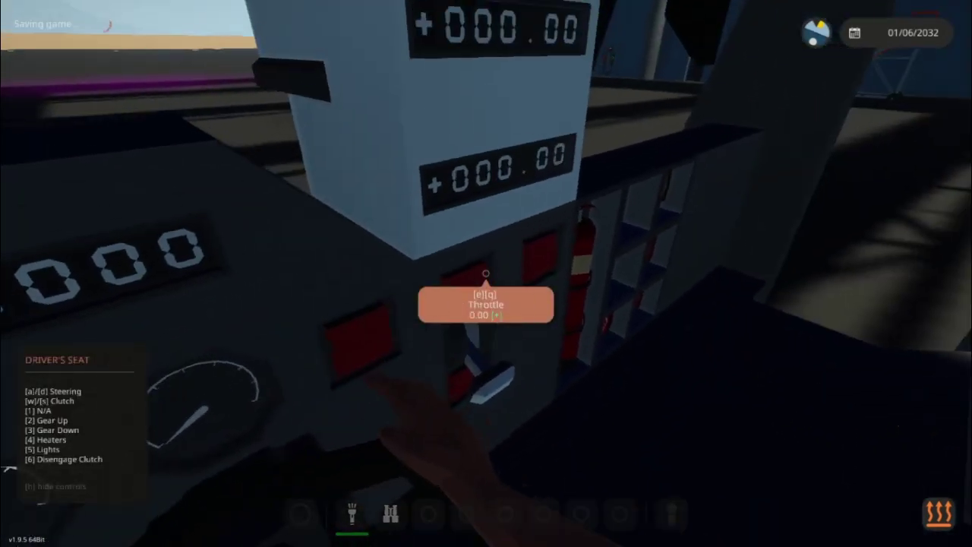
{"action": "key", "text": "e"}
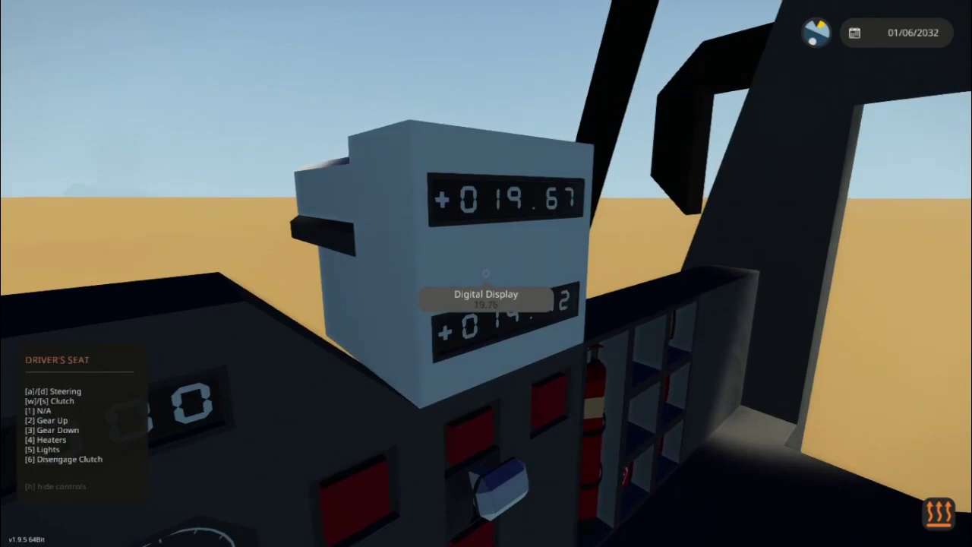
Teleport to another map location and take the aircraft there back to the workbench.
{"action": "key", "text": "m"}
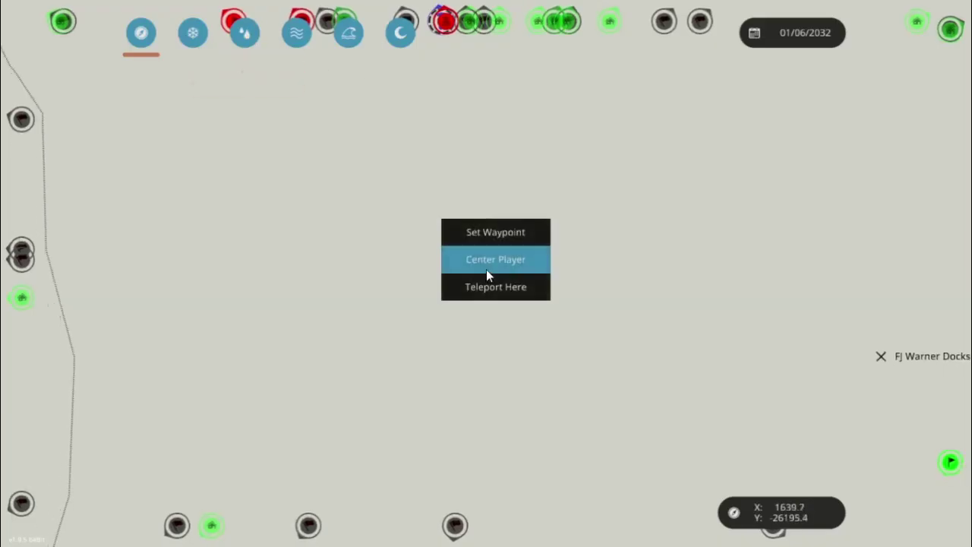
{"action": "left_click", "coordinate": [487, 270]}
{"action": "left_click", "coordinate": [490, 288]}
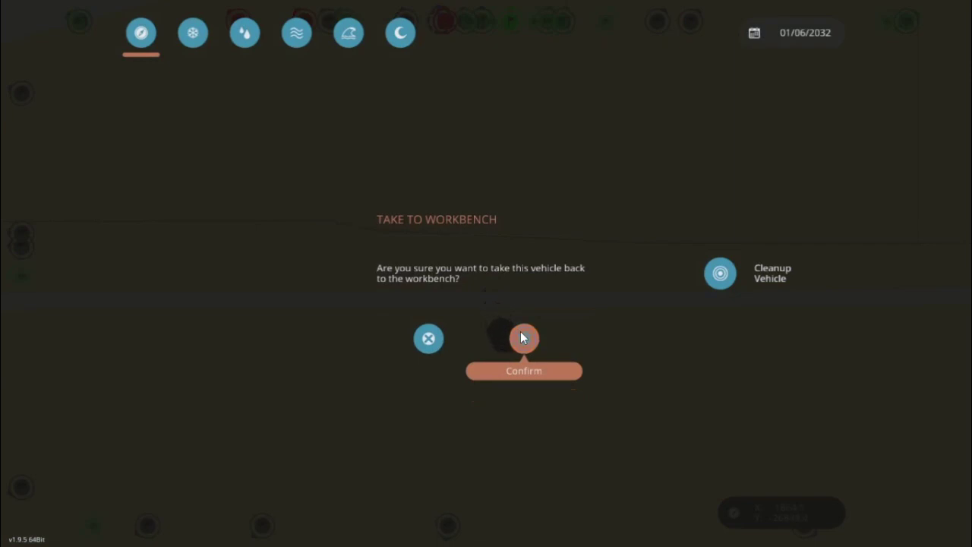
{"action": "left_click", "coordinate": [523, 338]}
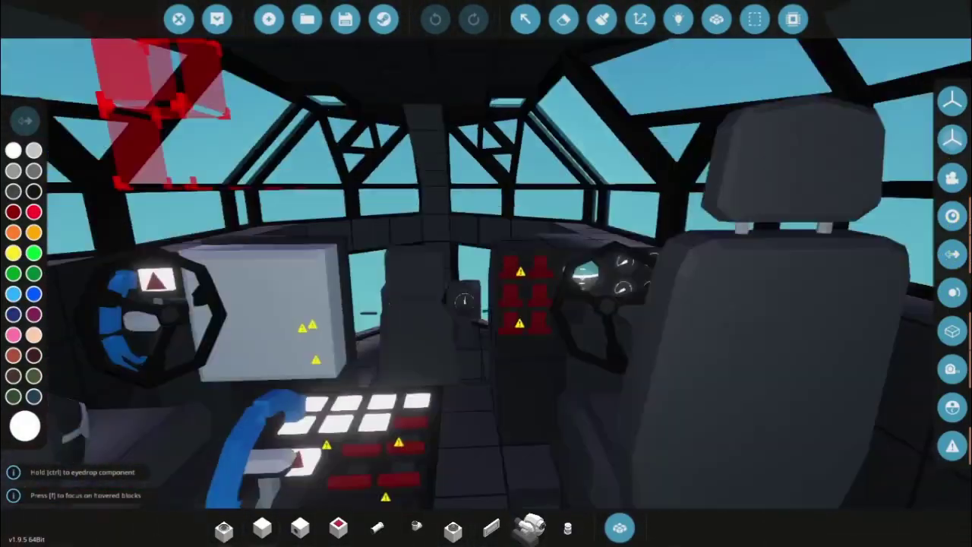
Place the Bob microcontroller on top of the central instrument console in the aircraft's nose.
{"action": "key", "text": "w"}
{"action": "key", "text": "s"}
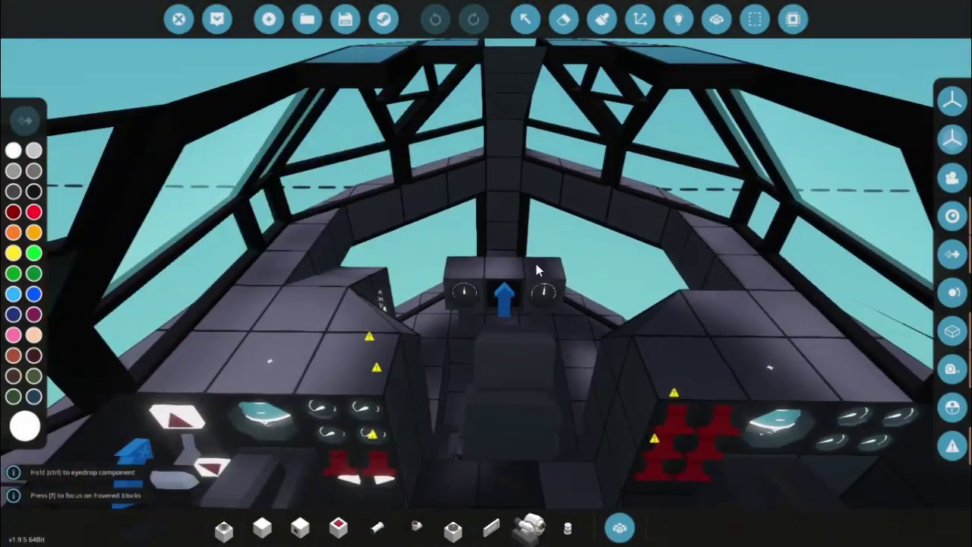
{"action": "key", "text": "w"}
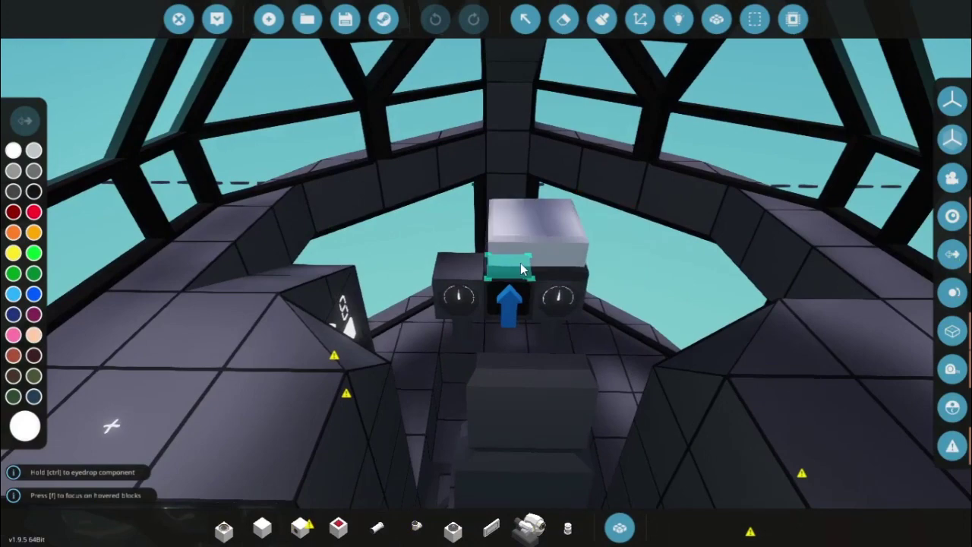
{"action": "left_click", "coordinate": [521, 269]}
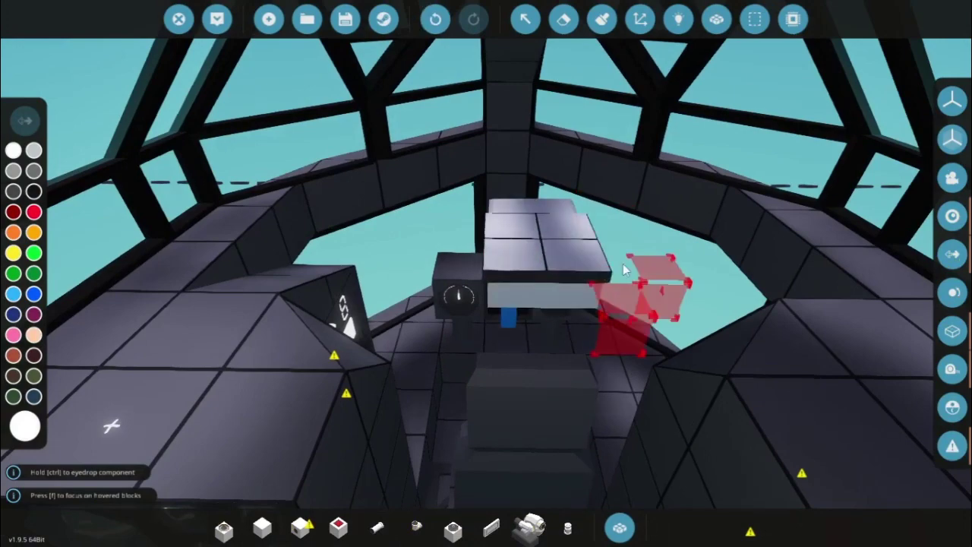
{"action": "key", "text": "w"}
{"action": "key", "text": "s"}
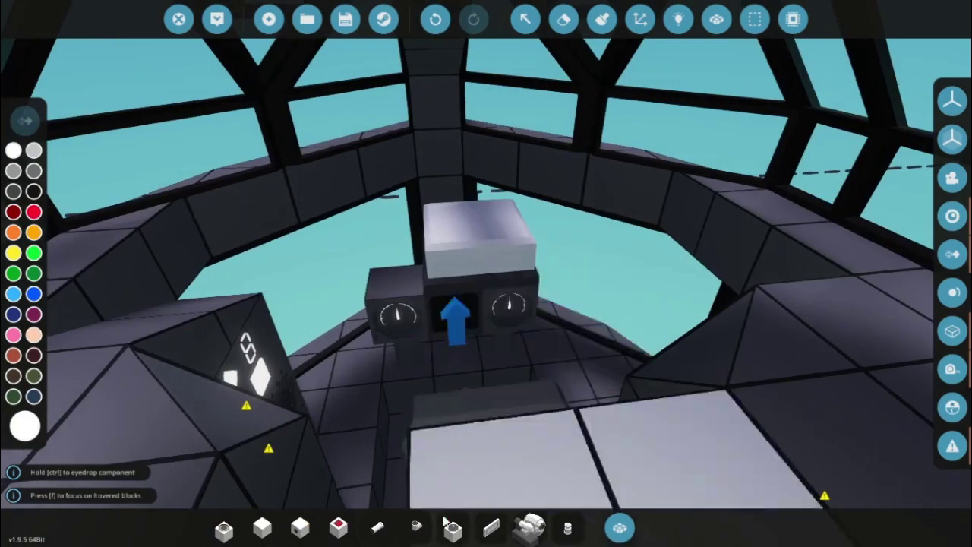
Find the Astronomy Sensor in the component inventory and place it on the console directly beside the Bob microcontroller.
{"action": "left_click", "coordinate": [452, 528]}
{"action": "key", "text": "q"}
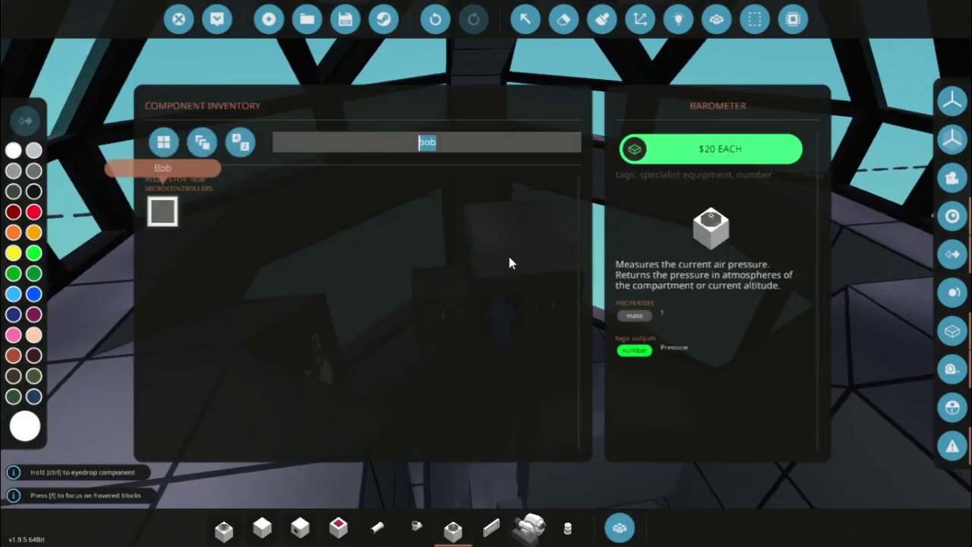
{"action": "key", "text": "BackSpace"}
{"action": "type", "text": "alt"}
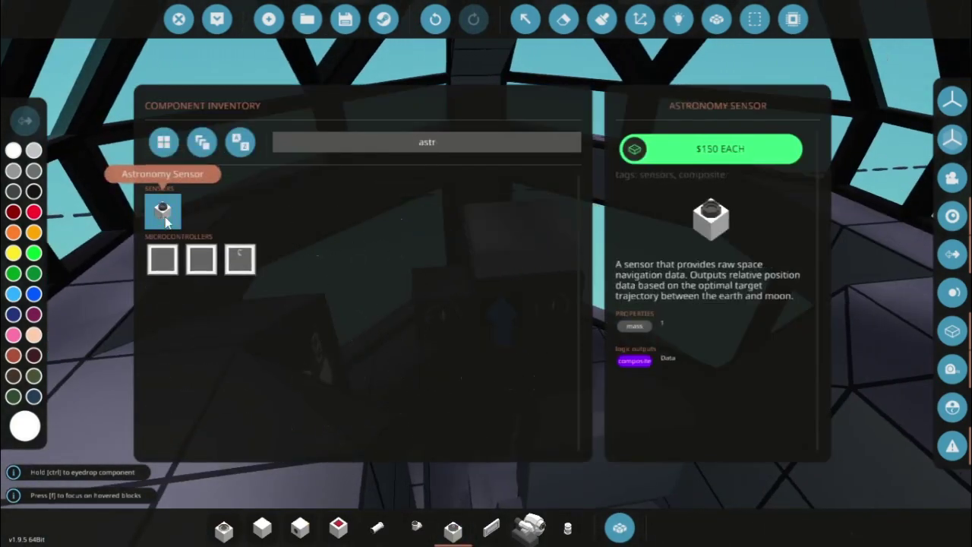
{"action": "left_click", "coordinate": [162, 208]}
Pick the Digital Display, rotate it to face the cockpit seats, and stack two of them on top of the Bob microcontroller.
{"action": "type", "text": "qdis"}
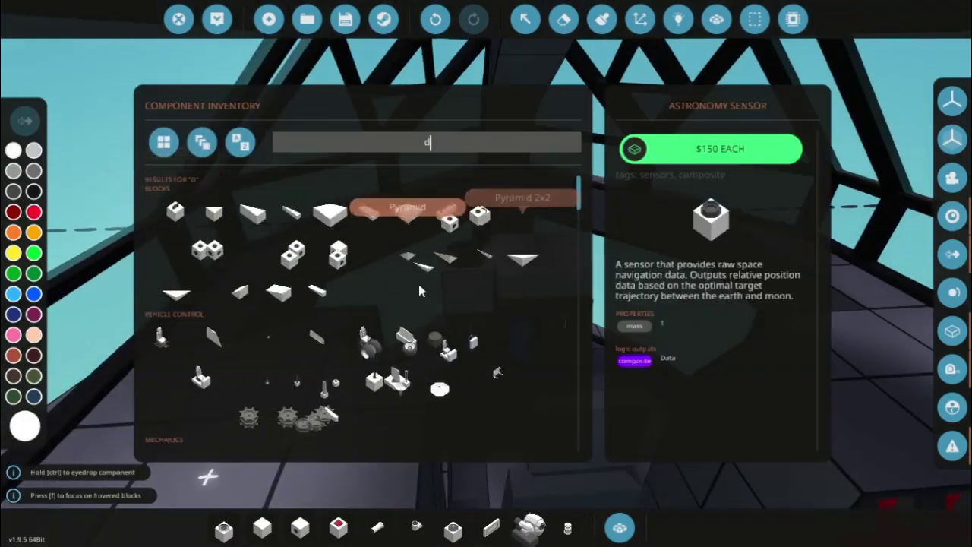
{"action": "type", "text": "pl"}
{"action": "left_click", "coordinate": [347, 211]}
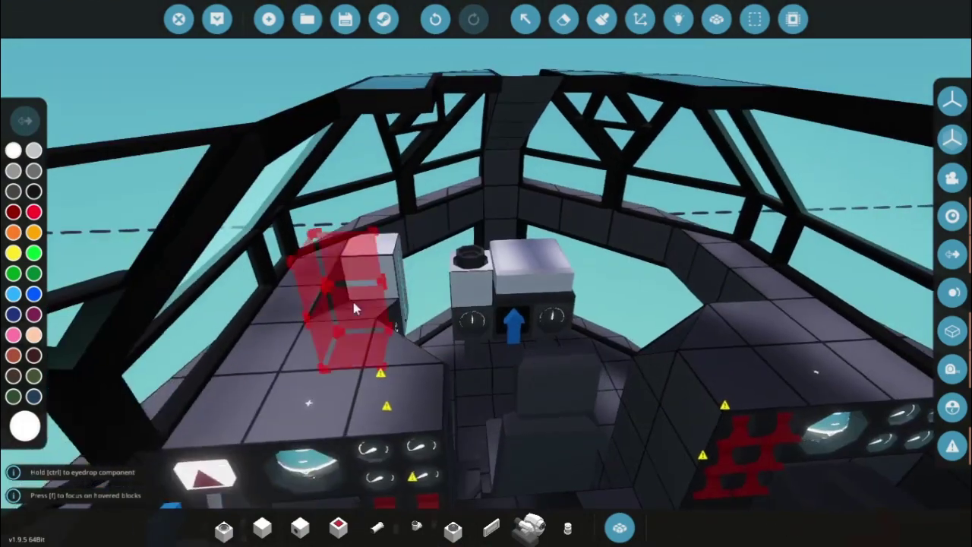
{"action": "right_click", "coordinate": [339, 361]}
{"action": "key", "text": "i"}
{"action": "key", "text": "u"}
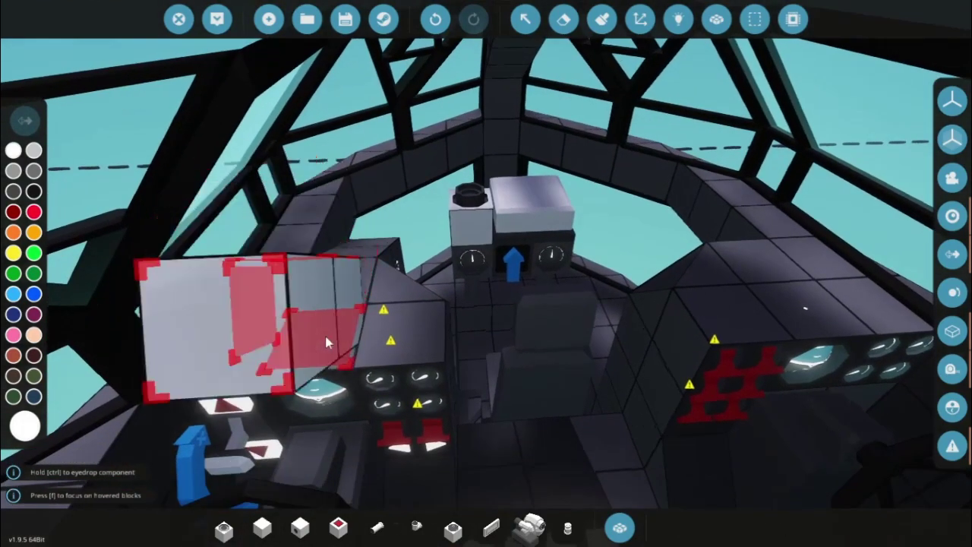
{"action": "key", "text": "l"}
{"action": "key", "text": "l"}
{"action": "right_click", "coordinate": [375, 336]}
{"action": "key", "text": "w"}
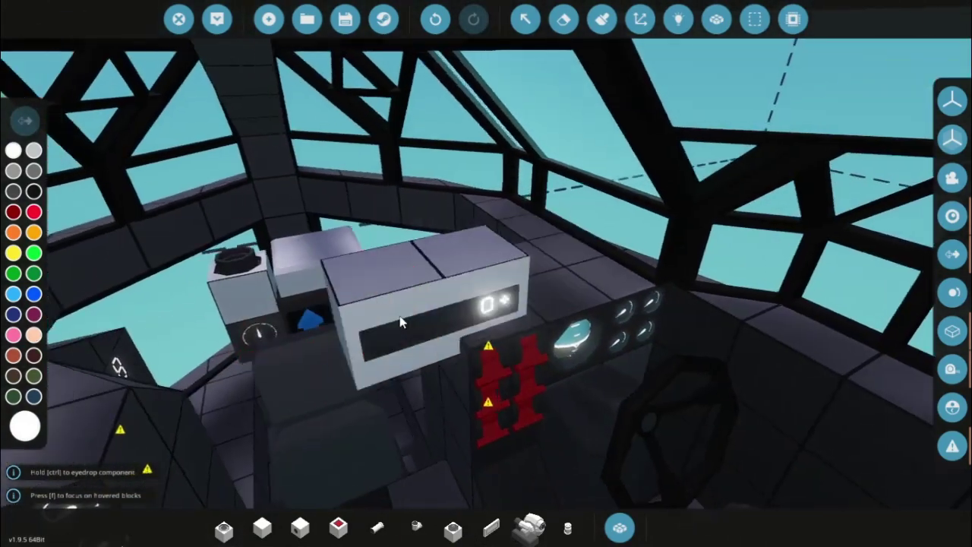
{"action": "right_click", "coordinate": [399, 321]}
{"action": "scroll", "coordinate": [374, 338], "scroll_direction": "up", "scroll_amount": 1}
{"action": "key", "text": "o"}
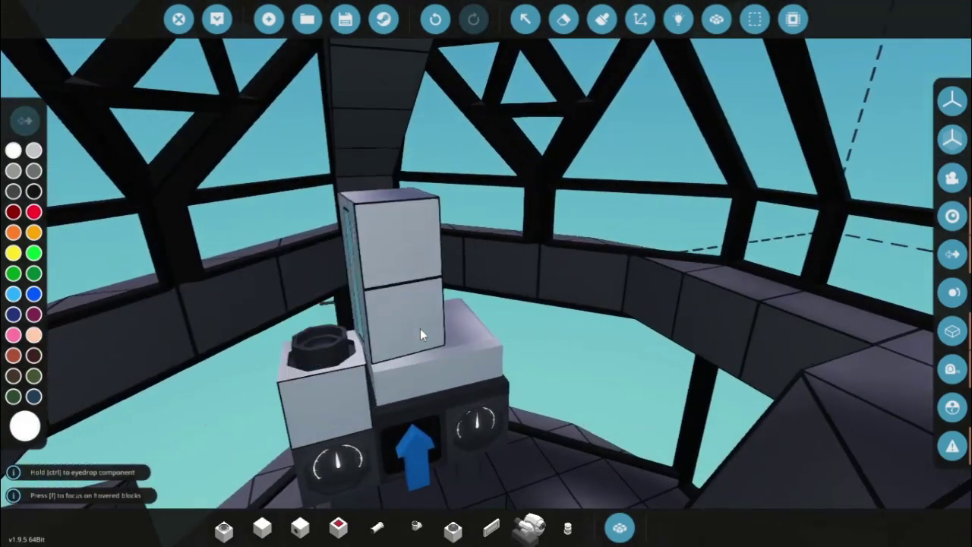
{"action": "key", "text": "k"}
{"action": "key", "text": "l"}
{"action": "key", "text": "o"}
{"action": "key", "text": "k"}
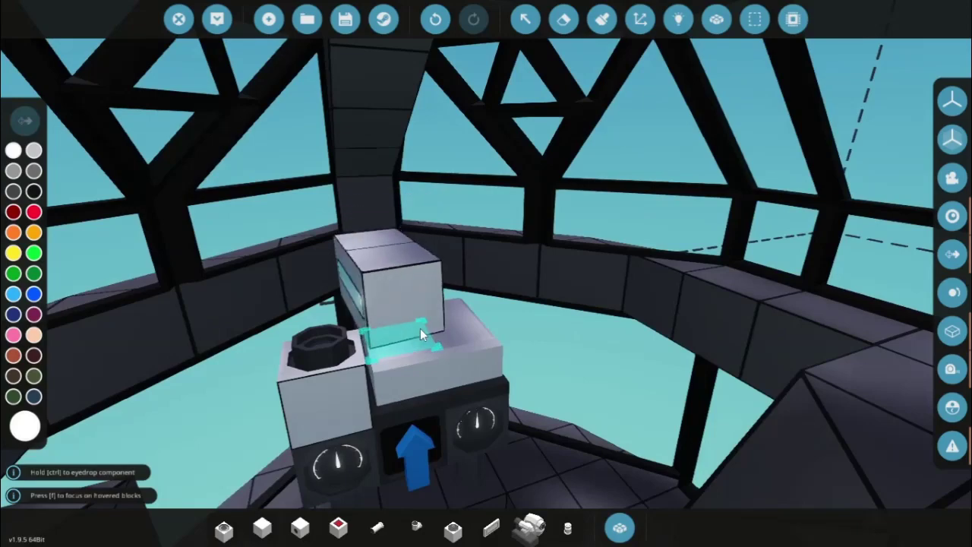
{"action": "key", "text": "l"}
{"action": "key", "text": "l"}
{"action": "key", "text": "l"}
{"action": "left_click", "coordinate": [420, 332]}
{"action": "left_click", "coordinate": [392, 283]}
{"action": "scroll", "coordinate": [393, 283], "scroll_direction": "down", "scroll_amount": 2}
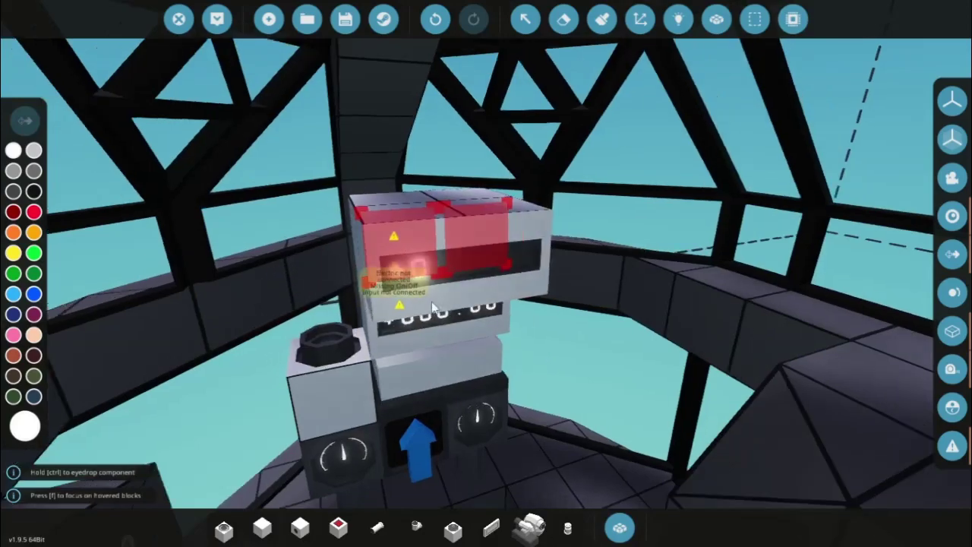
Search the component inventory for "linear" and place the linear speed sensor behind the stacked digital displays.
{"action": "scroll", "coordinate": [634, 189], "scroll_direction": "up", "scroll_amount": 2}
{"action": "key", "text": "Tab"}
{"action": "key", "text": "BackSpace"}
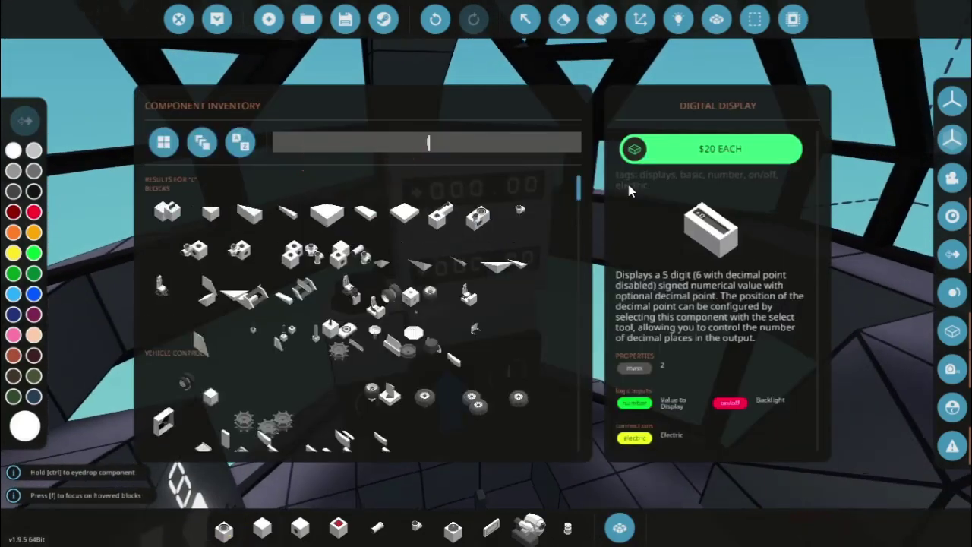
{"action": "type", "text": "linear"}
{"action": "left_click", "coordinate": [162, 260]}
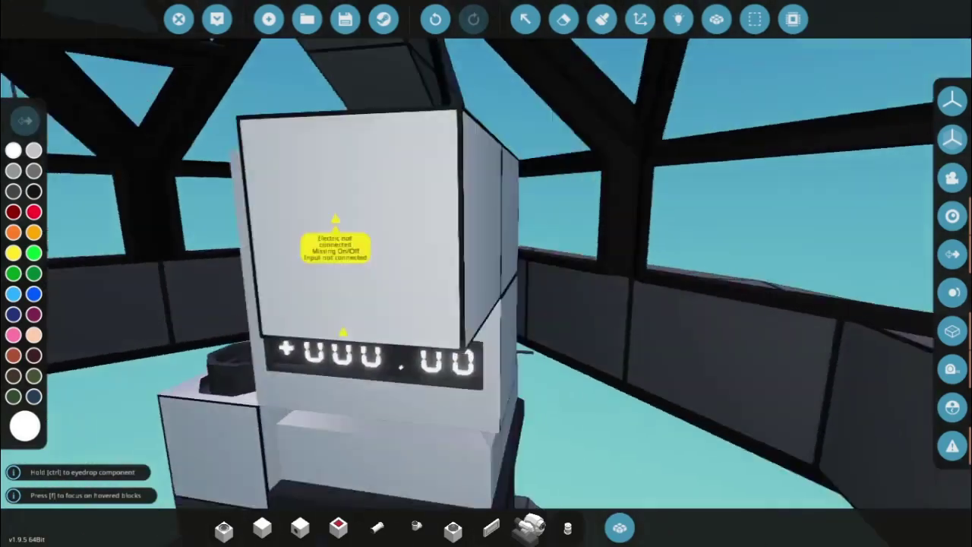
{"action": "key", "text": "s"}
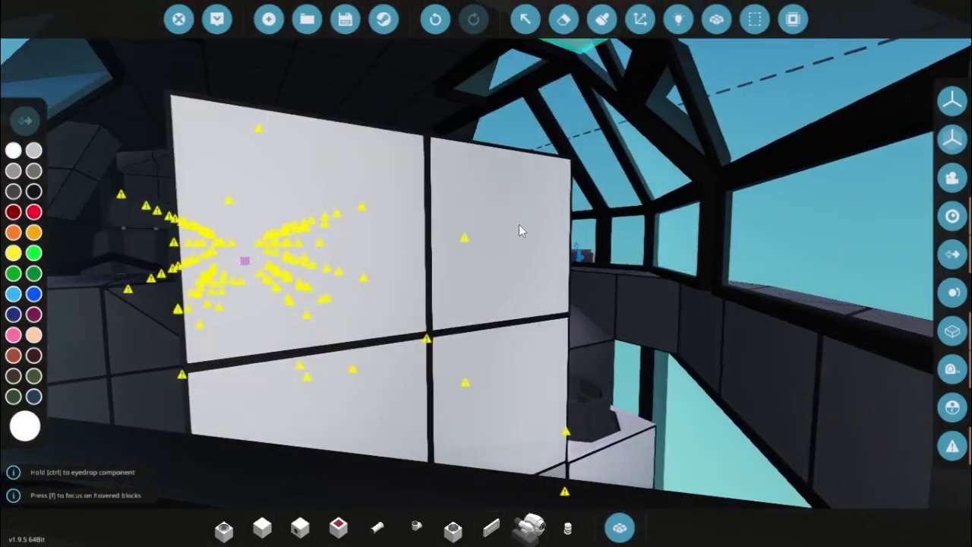
{"action": "key", "text": "w"}
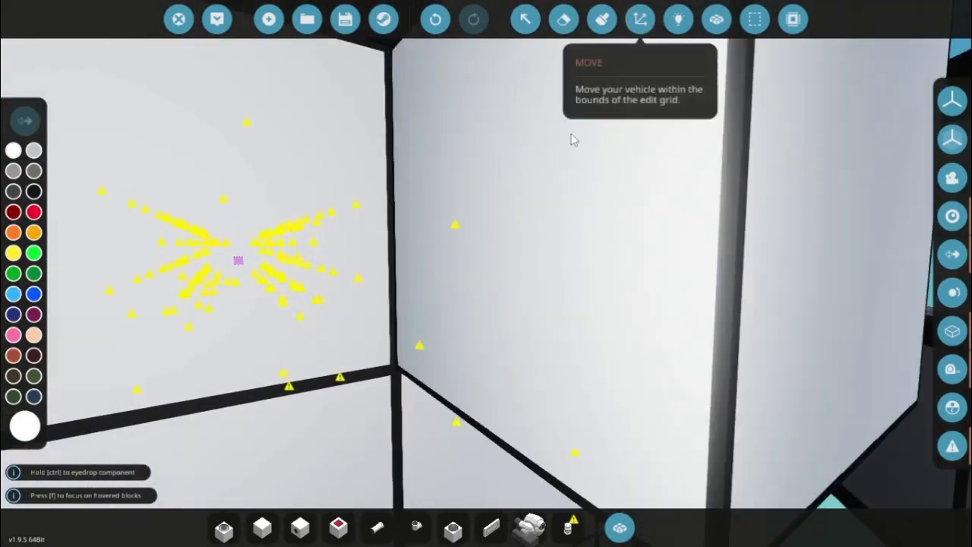
Connect a number output to the Value to Display input of each of the two stacked digital displays.
{"action": "left_click", "coordinate": [679, 19]}
{"action": "key", "text": "s"}
{"action": "key", "text": "a"}
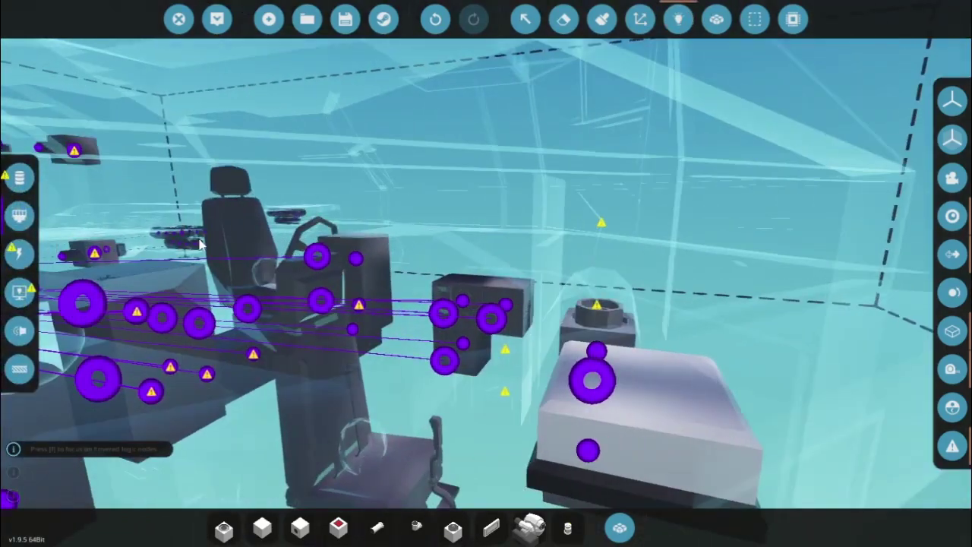
{"action": "left_click", "coordinate": [12, 181]}
{"action": "key", "text": "w"}
{"action": "key", "text": "a"}
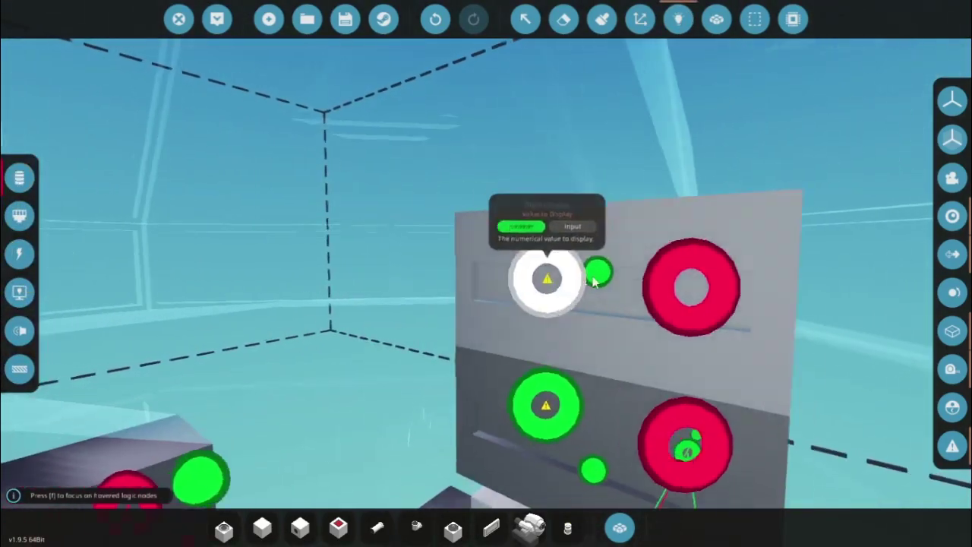
{"action": "left_click_drag", "start_coordinate": [597, 274], "coordinate": [550, 310]}
{"action": "key", "text": "s"}
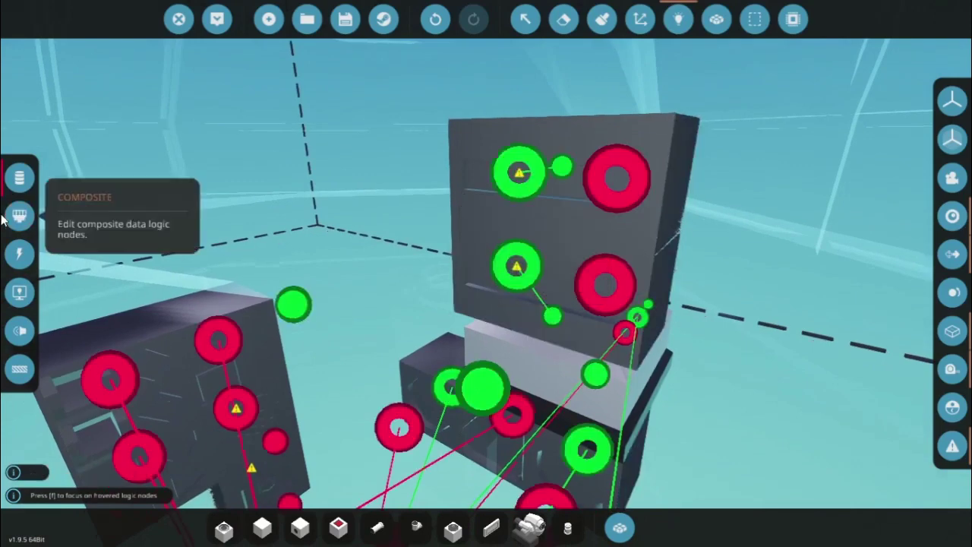
Connect the astronomy sensor's composite output to the composite input of the Bob microcontroller in the aircraft.
{"action": "left_click", "coordinate": [19, 215]}
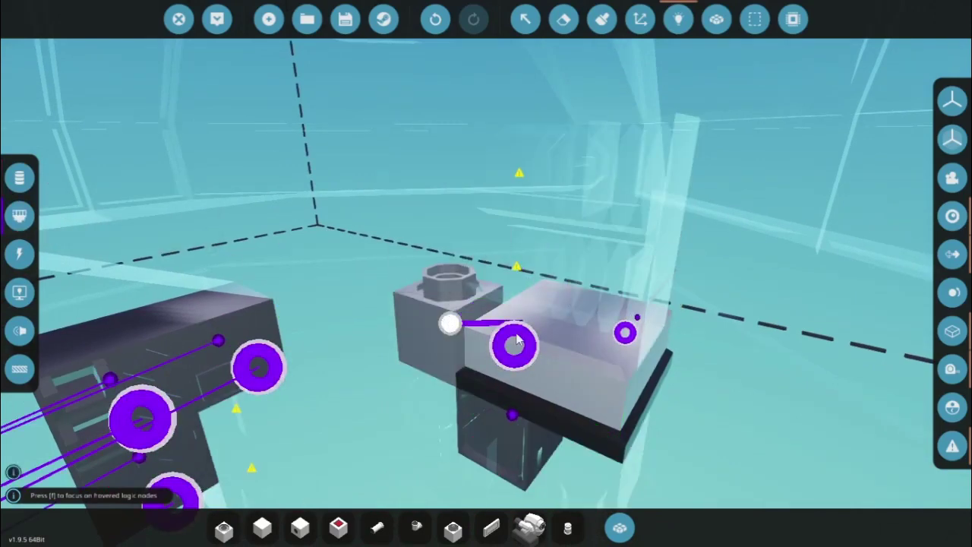
{"action": "left_click_drag", "start_coordinate": [514, 346], "coordinate": [513, 346]}
{"action": "key", "text": "s"}
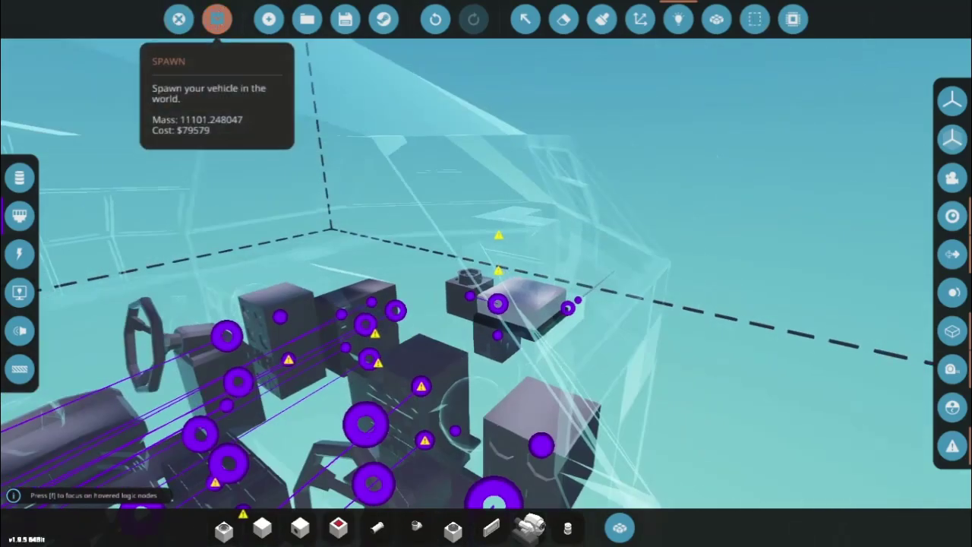
Spawn the aircraft in the world, walk under its fuselage and climb the boarding ladder.
{"action": "left_click", "coordinate": [216, 19]}
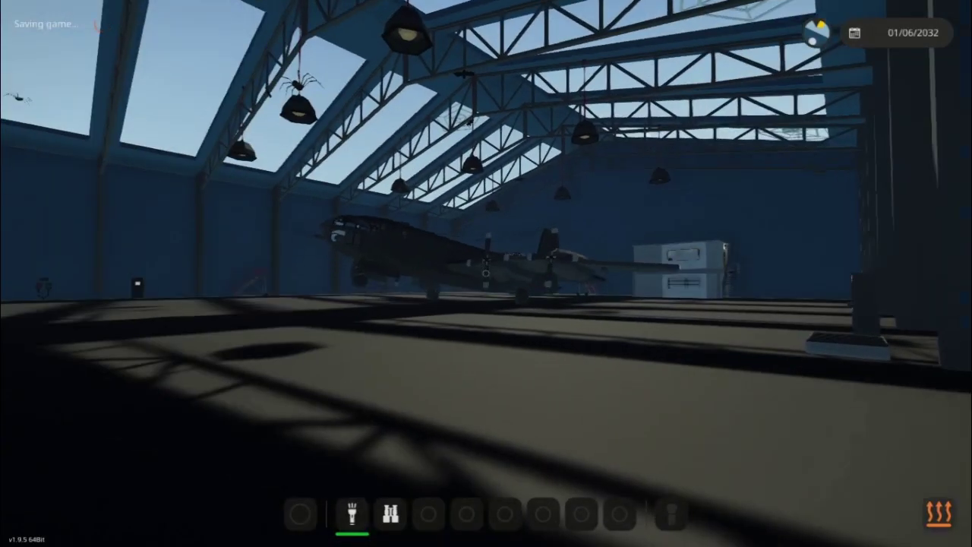
{"action": "key", "text": "w"}
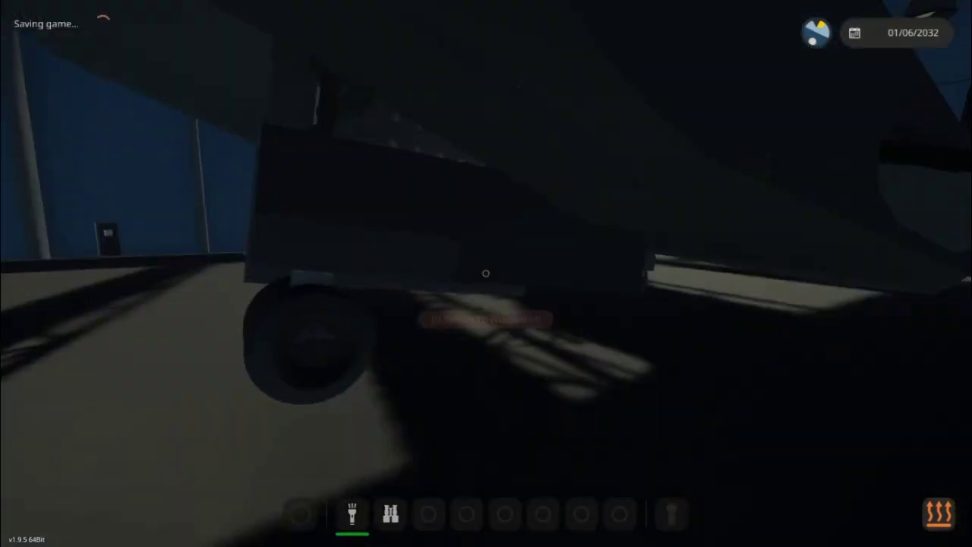
{"action": "key", "text": "w"}
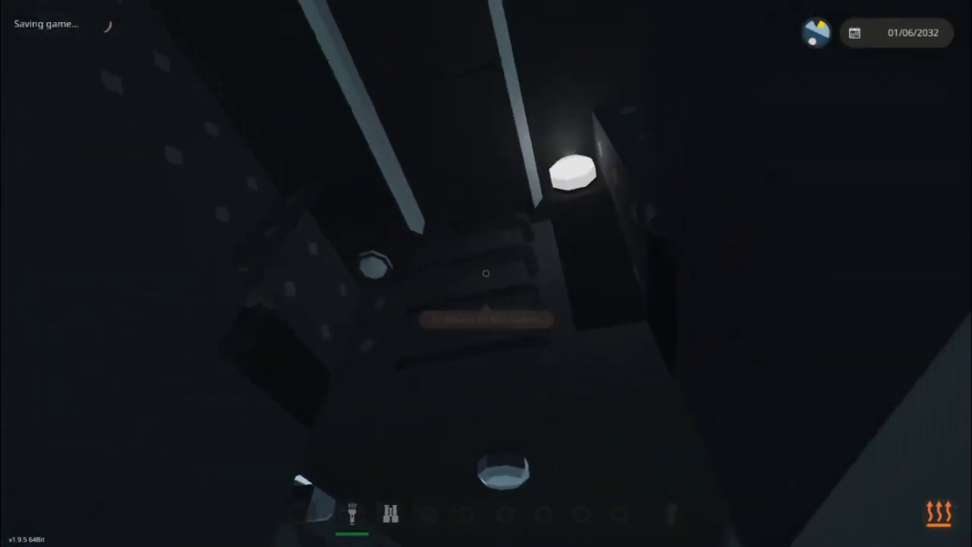
{"action": "key", "text": "w"}
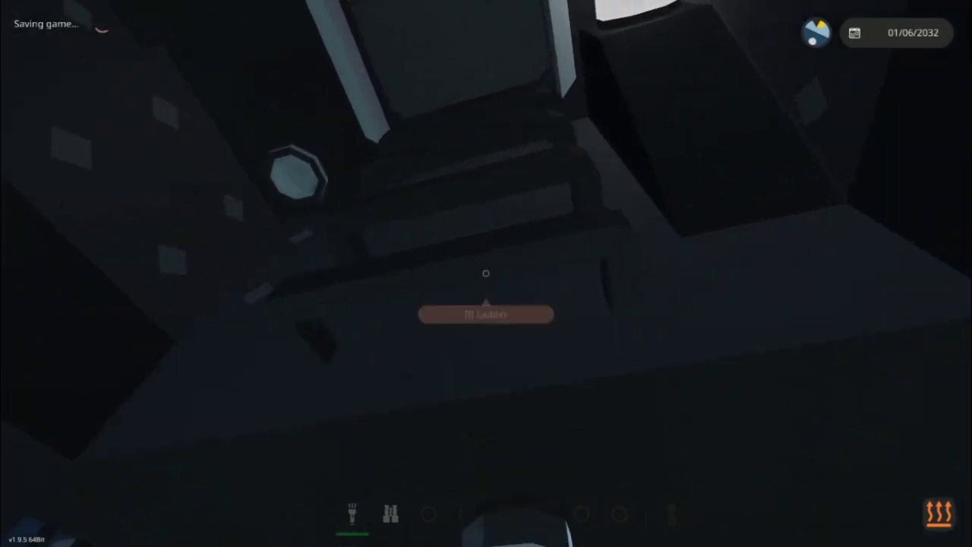
{"action": "key", "text": "f"}
{"action": "key", "text": "w"}
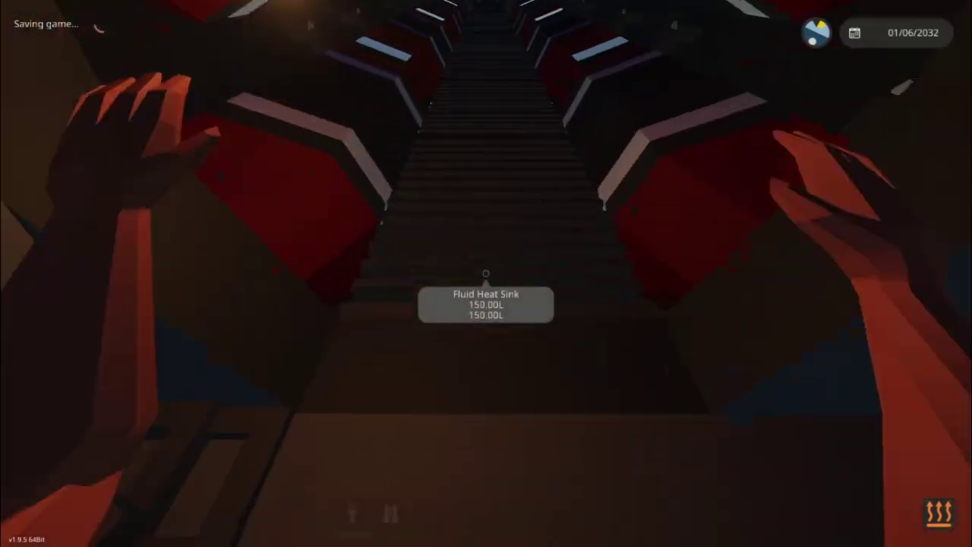
Operate the Entrance/Exit hatch, walk forward into the cockpit and take the Pilot seat.
{"action": "key", "text": "w"}
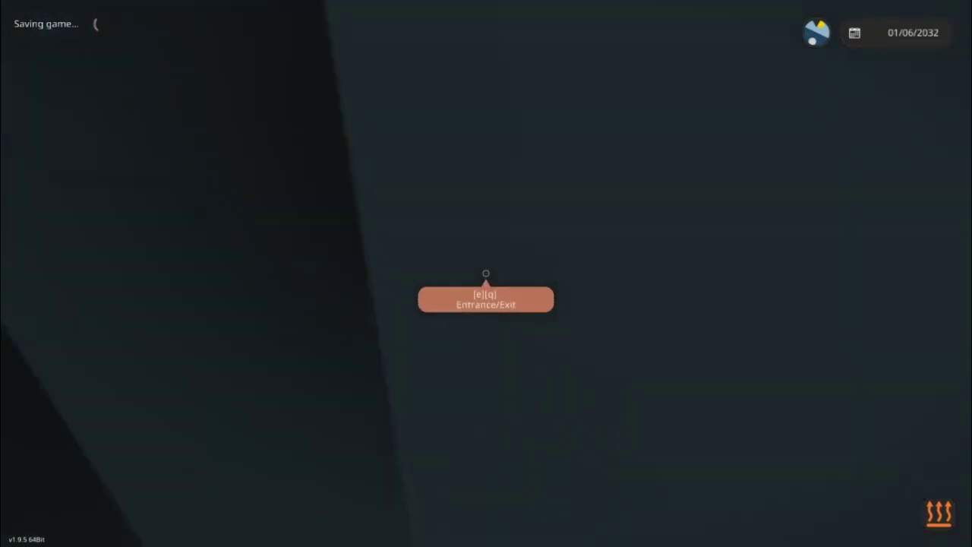
{"action": "key", "text": "e"}
{"action": "key", "text": "w"}
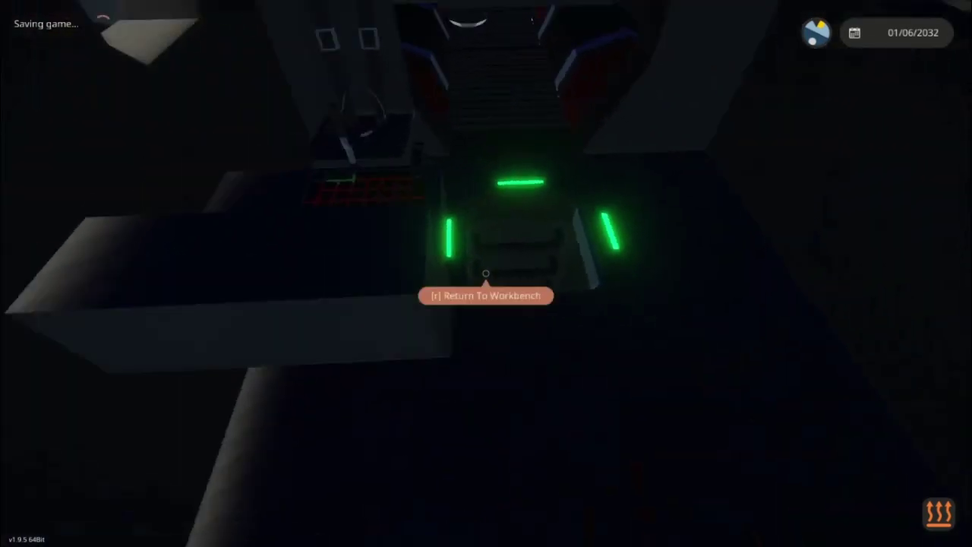
{"action": "key", "text": "w"}
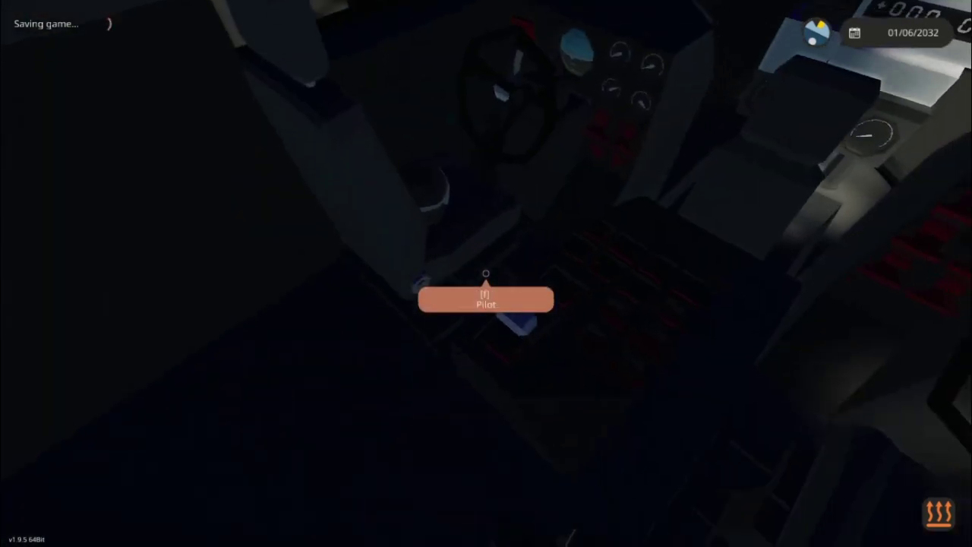
{"action": "key", "text": "f"}
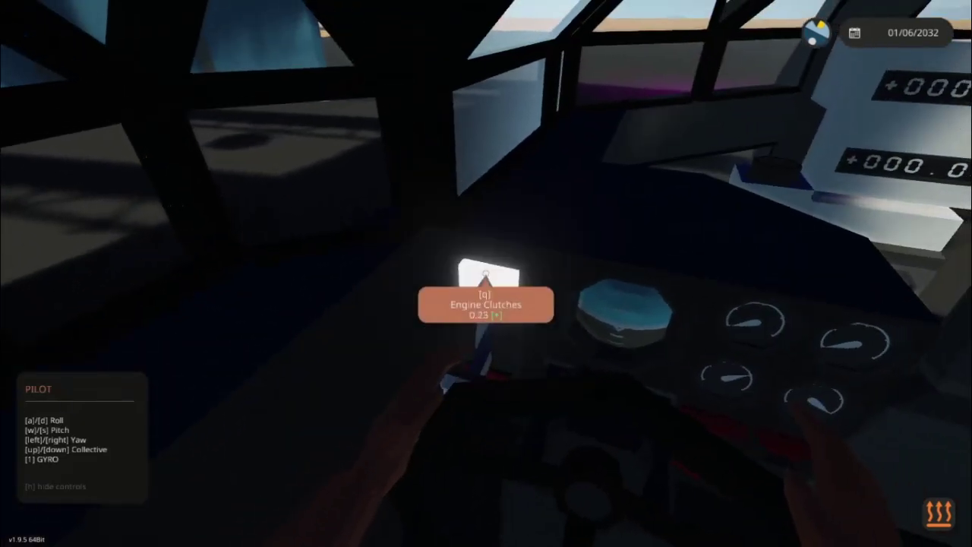
Set the Engine Clutches to 1.00, leave the hangar and take off with the aircraft.
{"action": "key", "text": "Tab"}
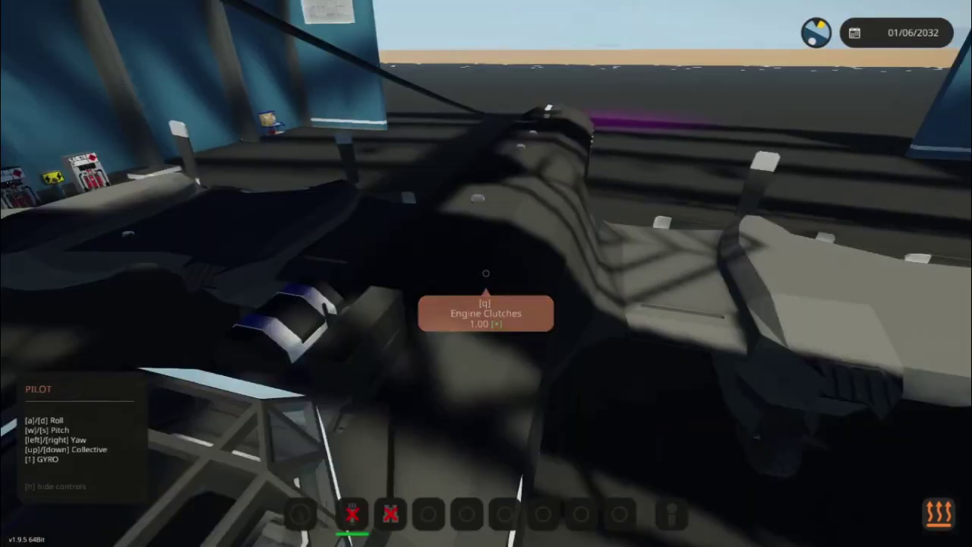
{"action": "key", "text": "w"}
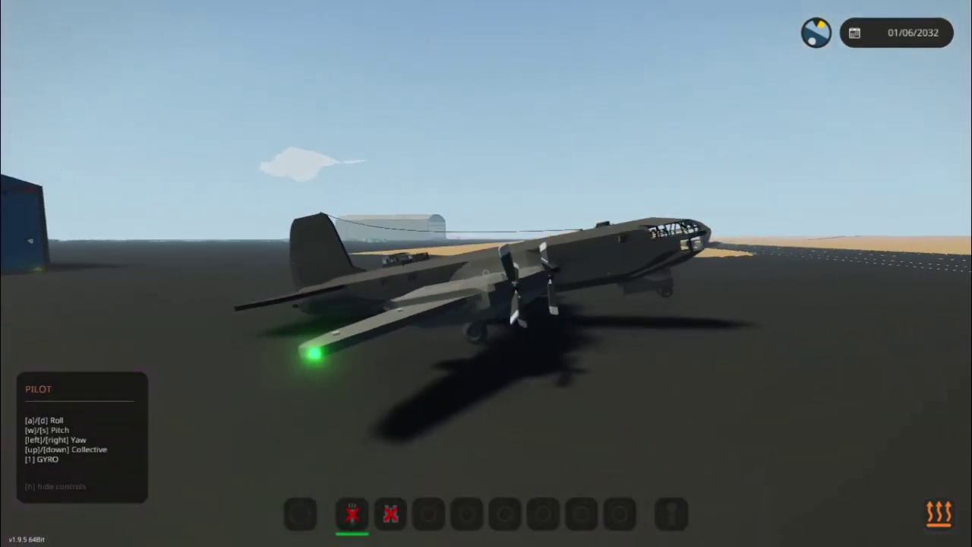
{"action": "key", "text": "Tab"}
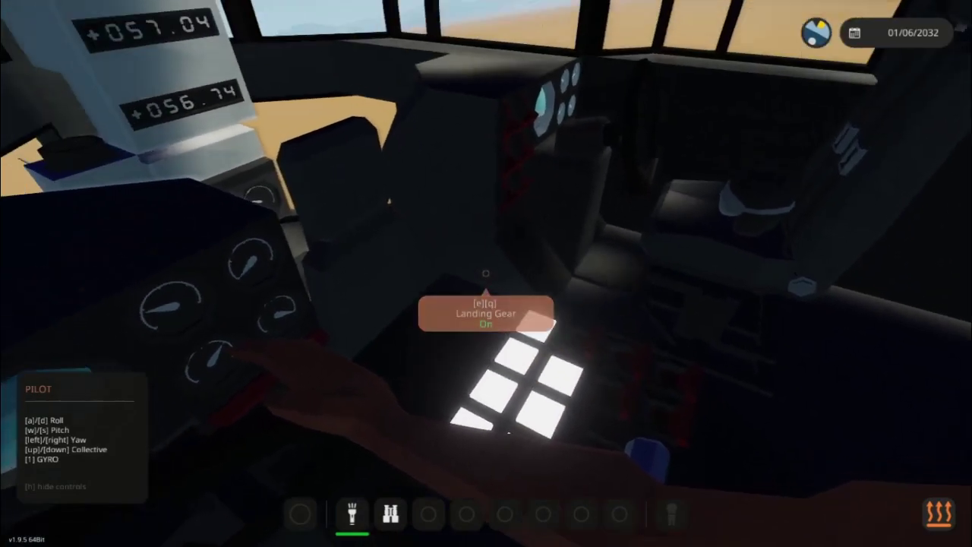
Retract the landing gear and compare the two speed displays in flight, alternating between cockpit and outside views.
{"action": "key", "text": "Tab"}
{"action": "key", "text": "Tab"}
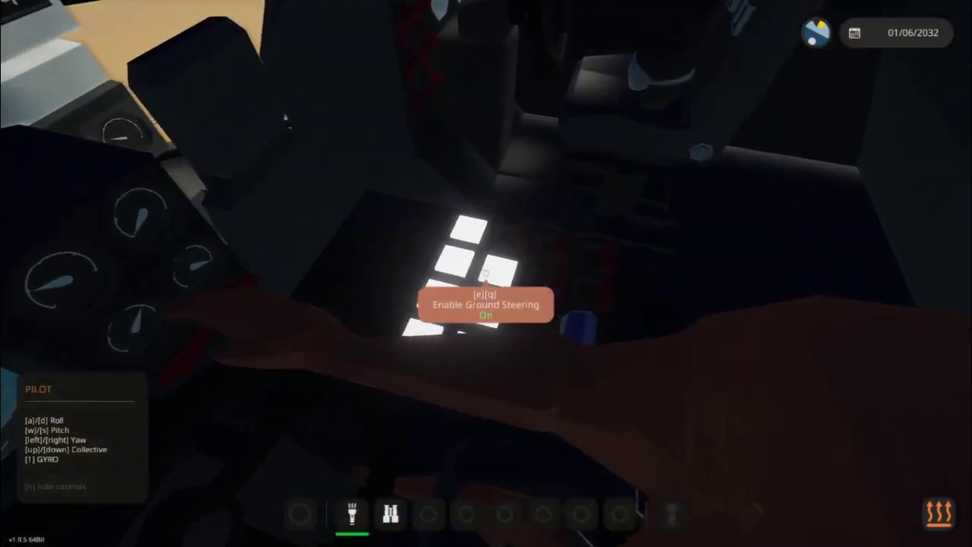
{"action": "key", "text": "Tab"}
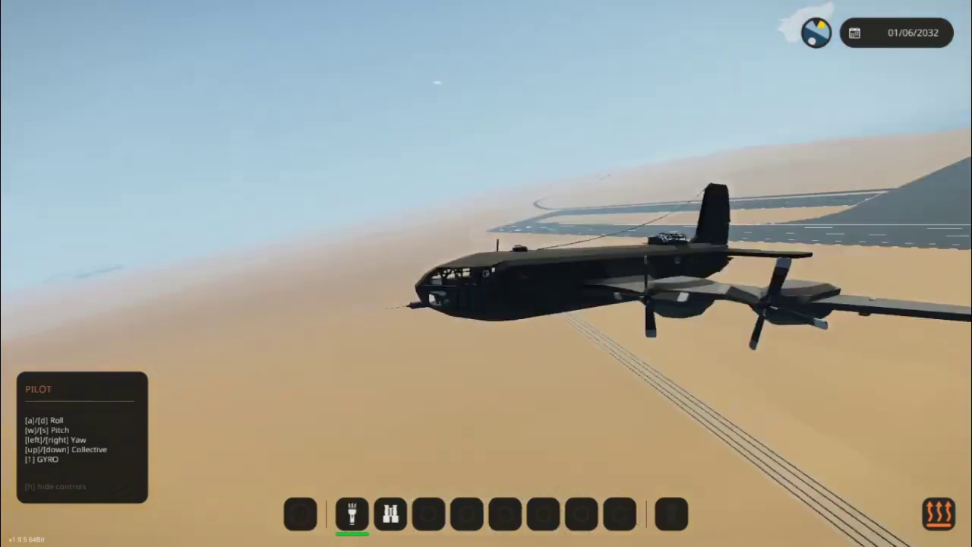
{"action": "scroll", "coordinate": [486, 273], "scroll_direction": "up", "scroll_amount": 3}
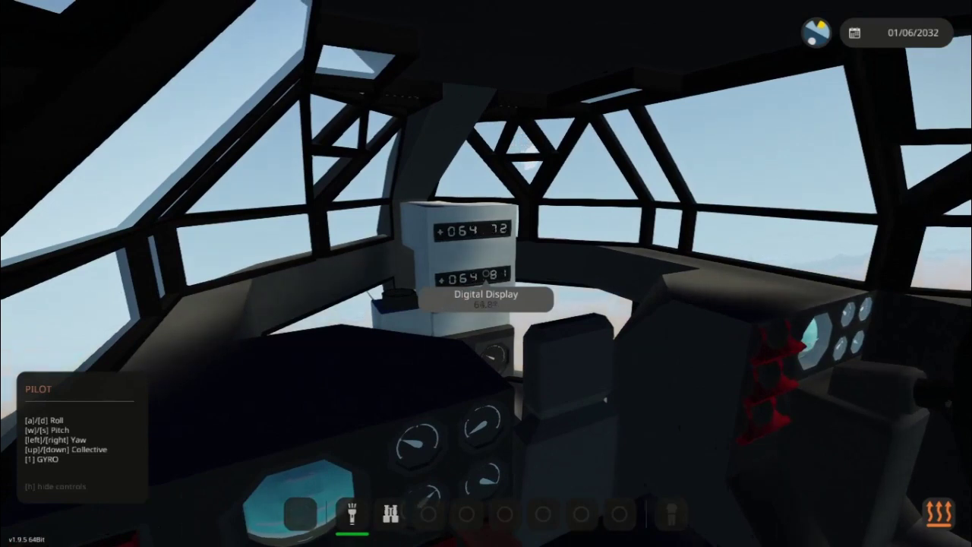
{"action": "scroll", "coordinate": [486, 273], "scroll_direction": "down", "scroll_amount": 3}
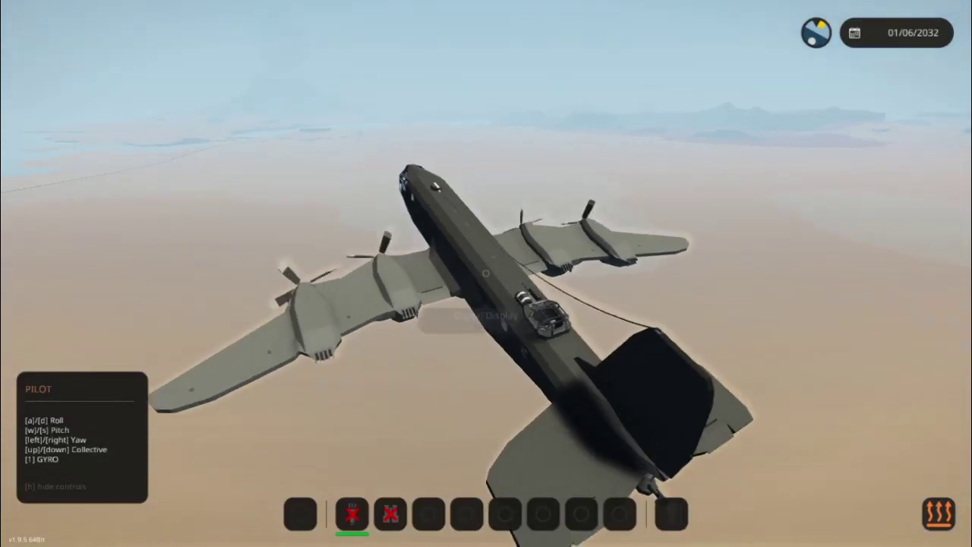
{"action": "scroll", "coordinate": [486, 273], "scroll_direction": "up", "scroll_amount": 3}
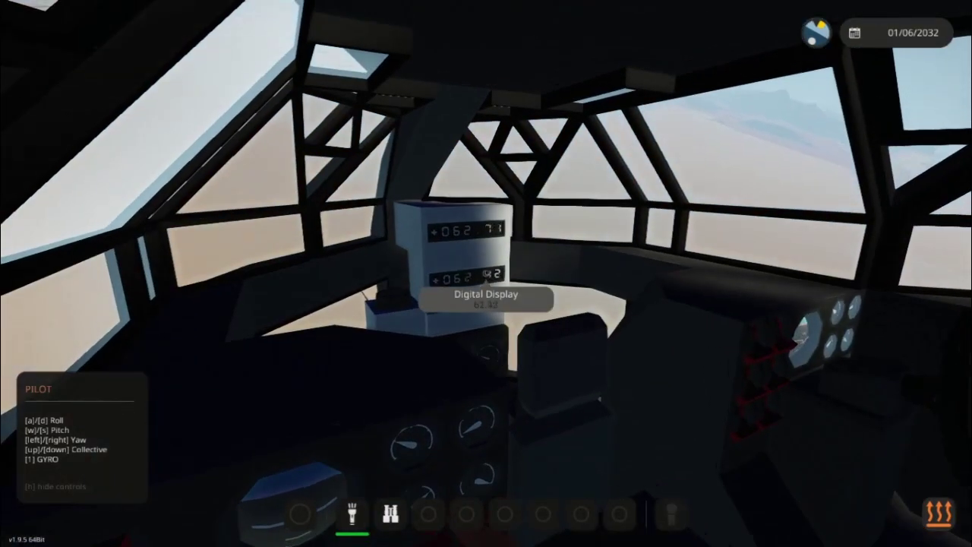
Keep comparing the two speed displays from the Pilot seat while checking the aircraft's flight attitude from outside.
{"action": "scroll", "coordinate": [486, 273], "scroll_direction": "down", "scroll_amount": 3}
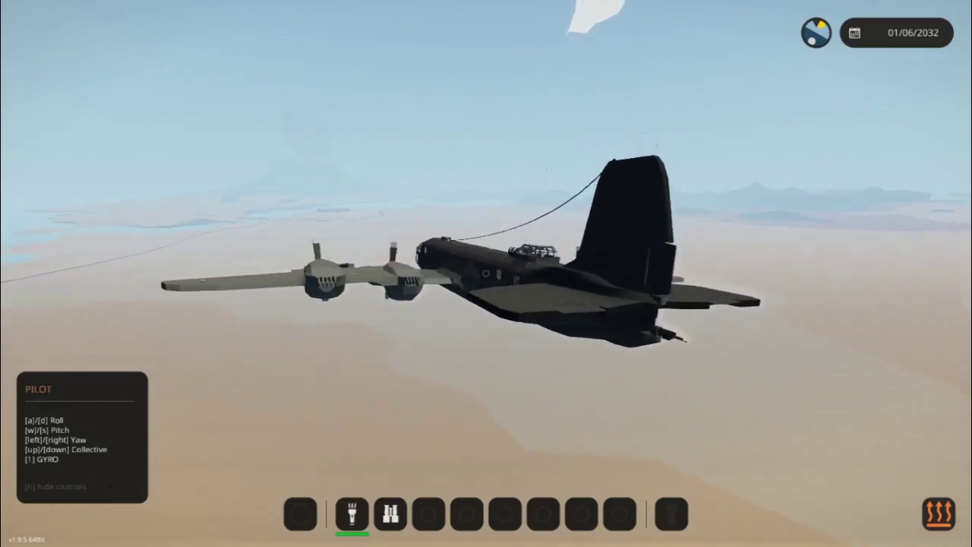
{"action": "scroll", "coordinate": [485, 274], "scroll_direction": "up", "scroll_amount": 3}
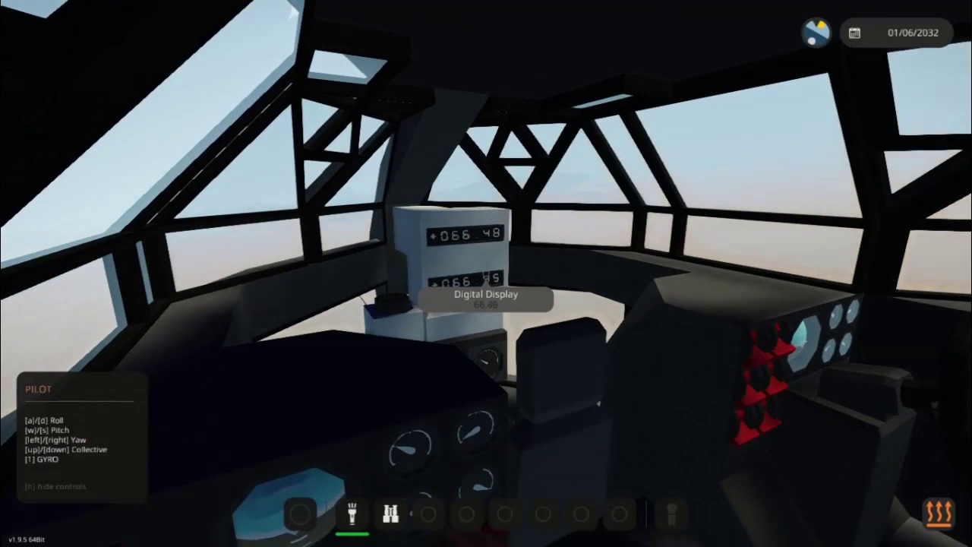
{"action": "scroll", "coordinate": [486, 273], "scroll_direction": "down", "scroll_amount": 3}
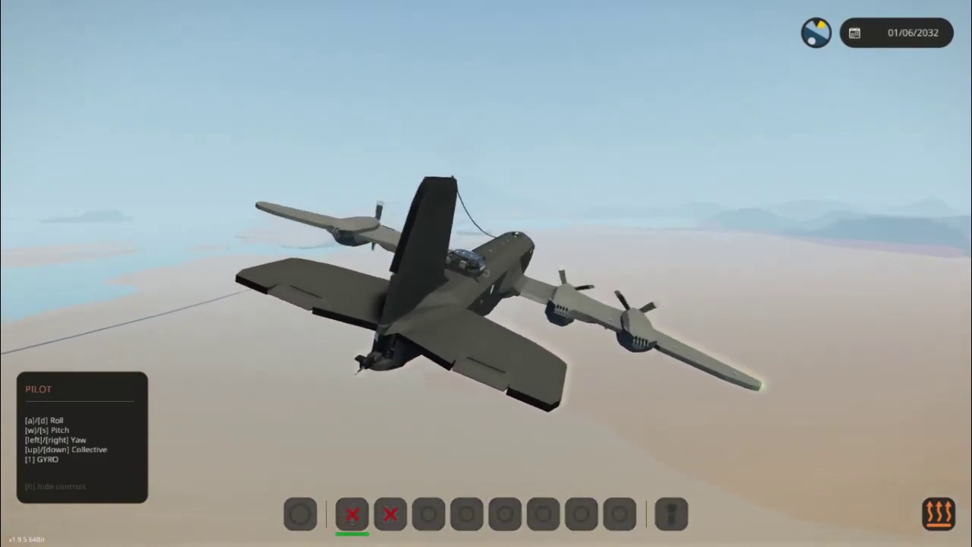
Move to the Bombardier seat, operate the Drop Bombs control and watch the release from outside the aircraft.
{"action": "scroll", "coordinate": [486, 273], "scroll_direction": "up", "scroll_amount": 3}
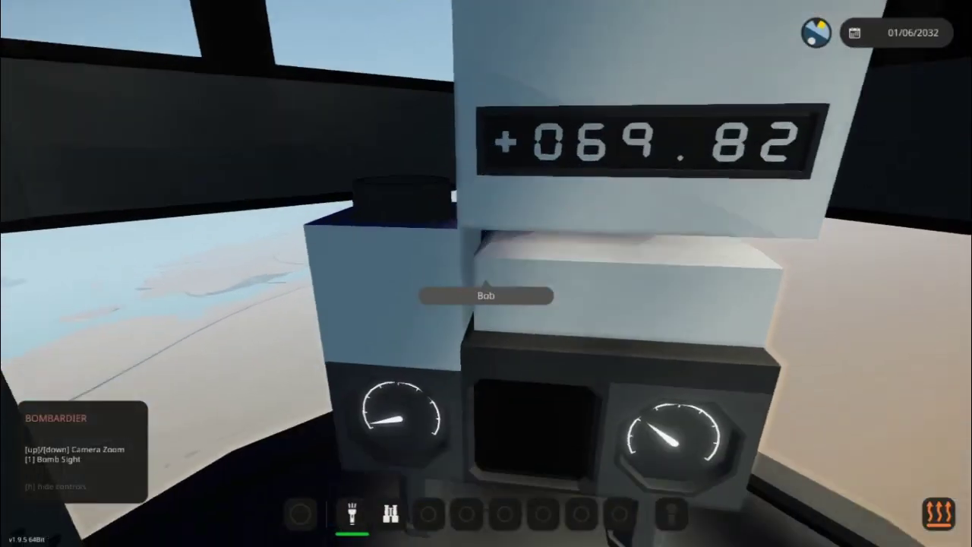
{"action": "key", "text": "Escape"}
{"action": "key", "text": "Escape"}
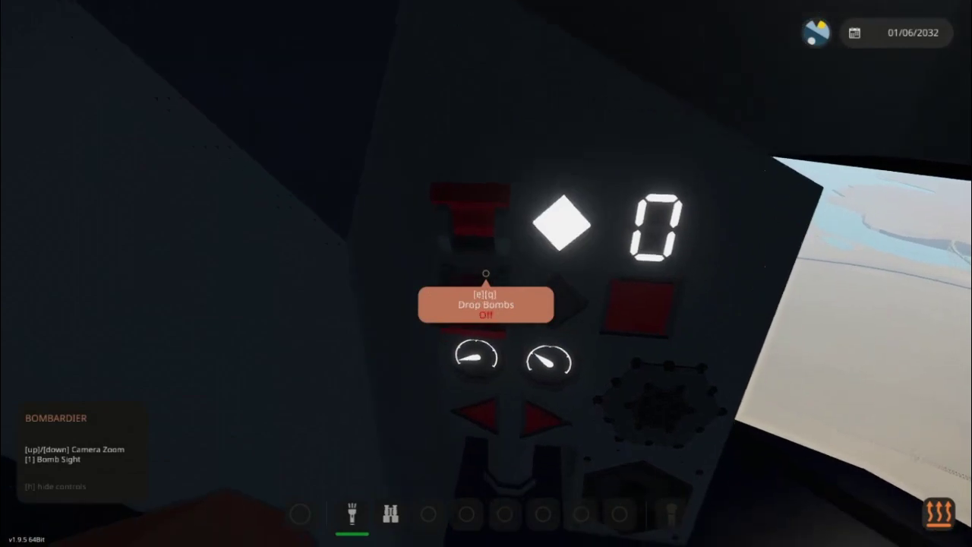
{"action": "key", "text": "Tab"}
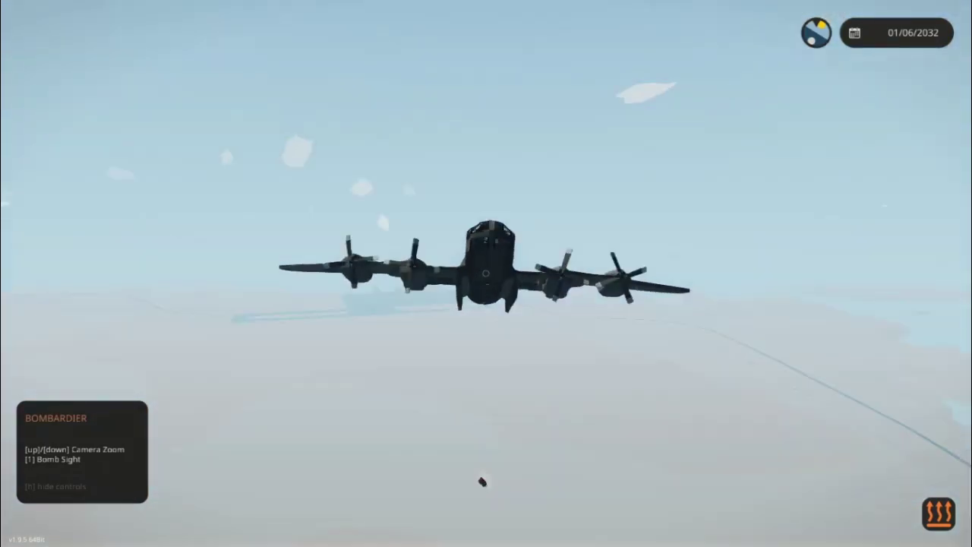
Inspect the flying aircraft from outside at close and far range, and check the speed displays from the Bombardier seat.
{"action": "scroll", "coordinate": [486, 273], "scroll_direction": "up", "scroll_amount": 5}
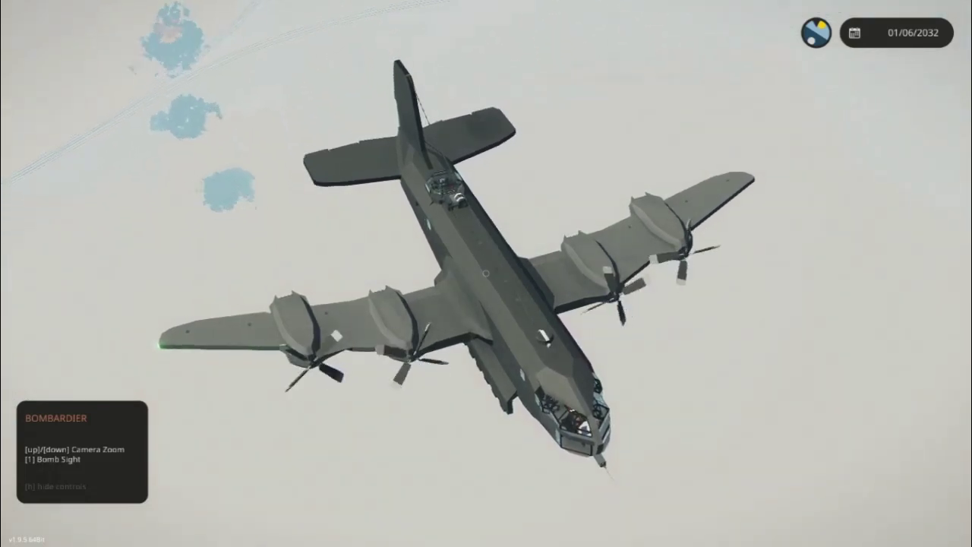
{"action": "scroll", "coordinate": [486, 274], "scroll_direction": "down", "scroll_amount": 4}
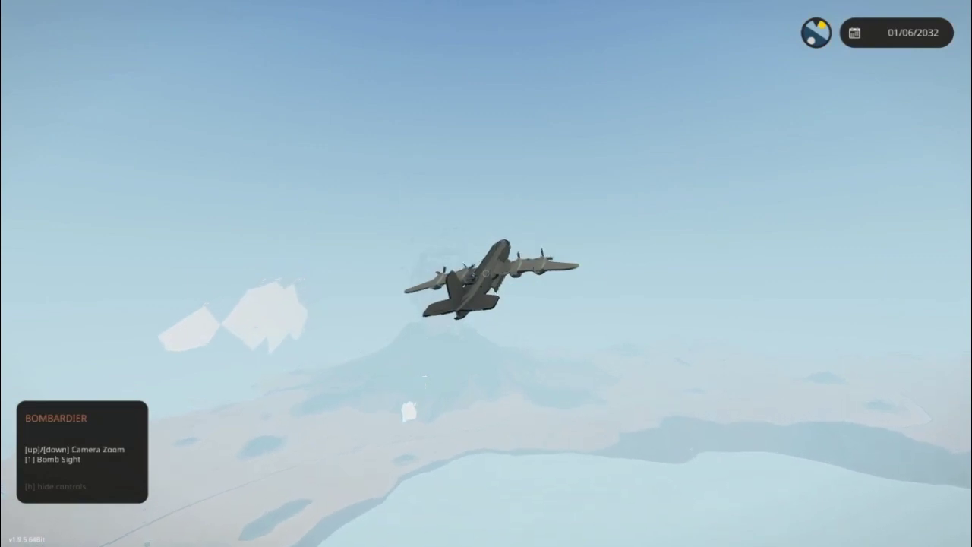
{"action": "key", "text": "Tab"}
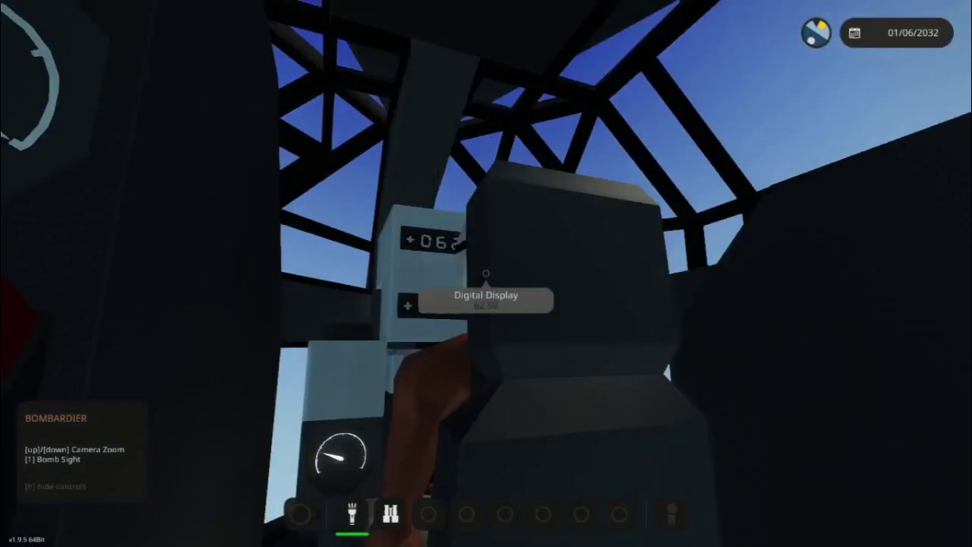
{"action": "key", "text": "Down"}
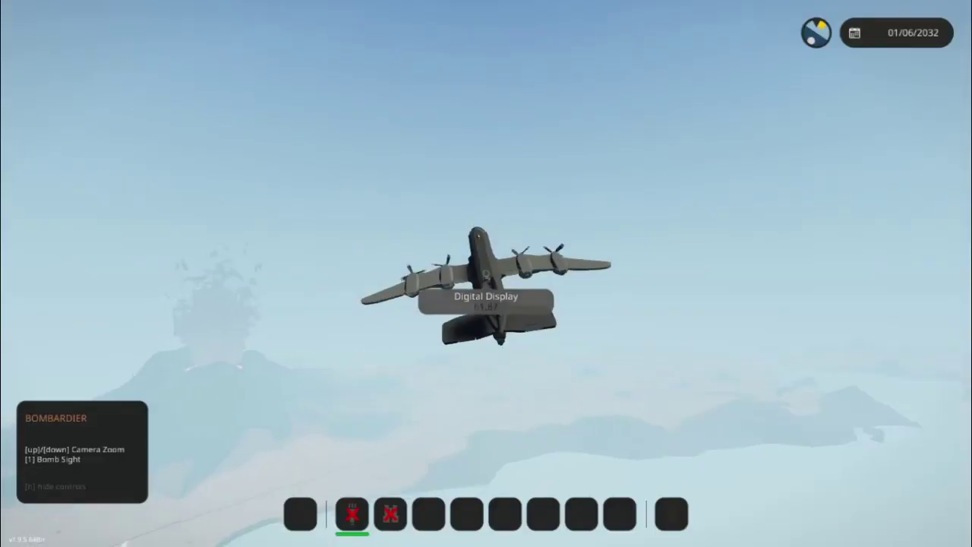